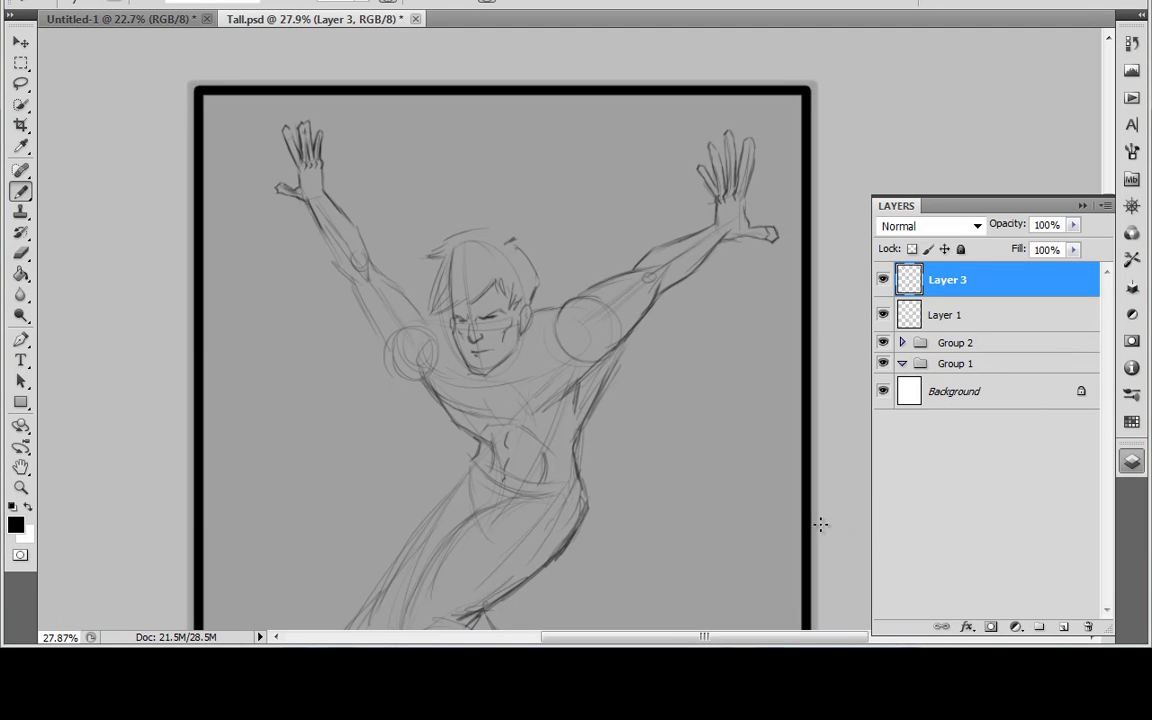
Toggle the visibility of Layer 1 and Layer 3 to check which parts of the sketch each one holds.
mouse_move(663, 458)
mouse_down()
mouse_move(713, 386)
mouse_move(653, 442)
mouse_move(680, 404)
mouse_move(656, 442)
mouse_move(663, 463)
mouse_move(698, 351)
mouse_up()
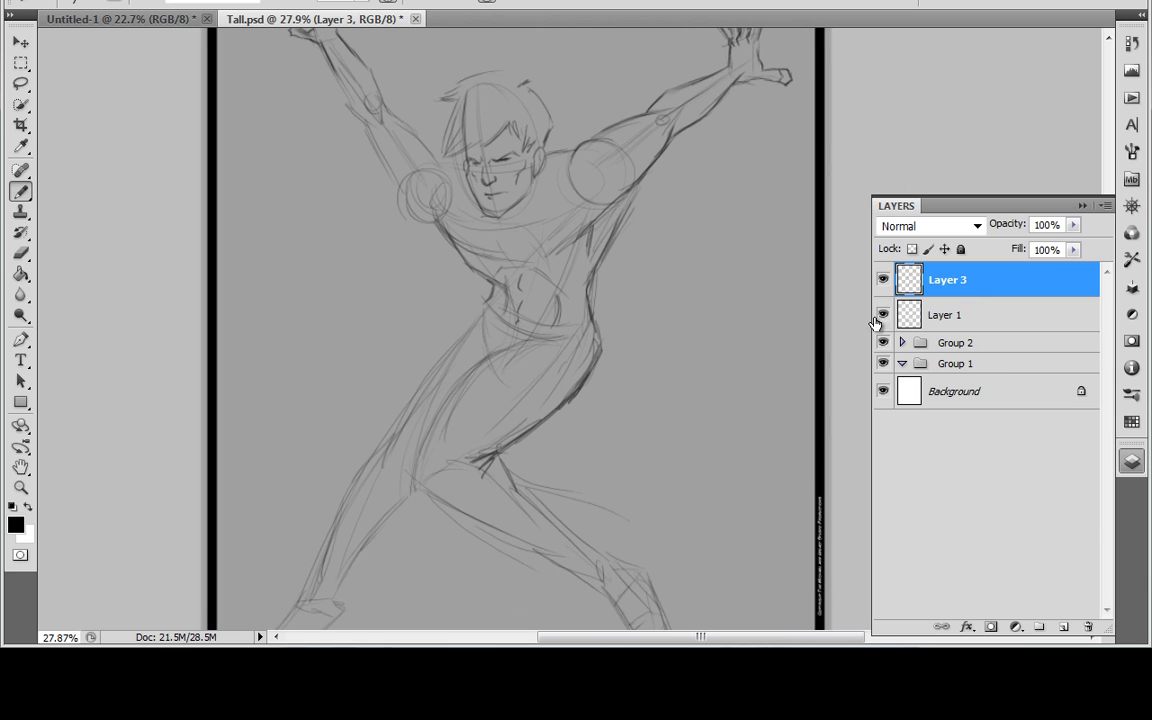
click(883, 315)
click(883, 315)
click(883, 315)
click(883, 315)
click(883, 280)
click(883, 281)
click(883, 281)
click(883, 281)
Select Layer 3 and Layer 1 together and move the whole figure slightly up and to the left.
shift+click(963, 321)
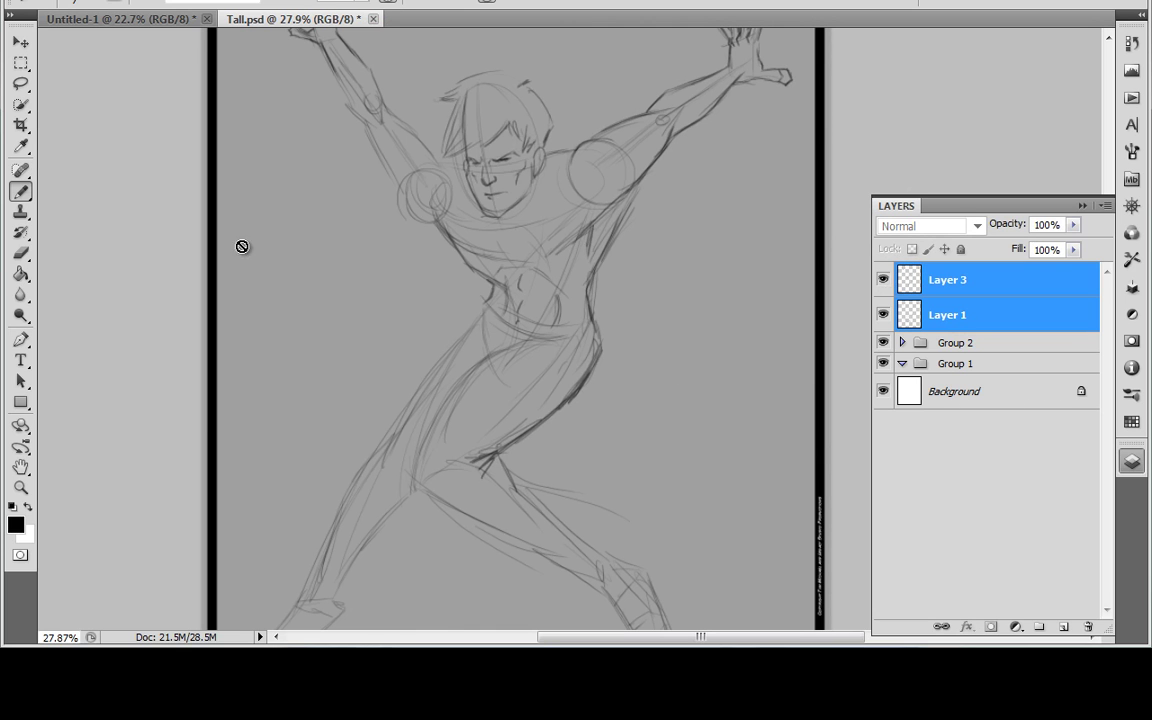
click(21, 44)
key(space)
drag(593, 143, 585, 379)
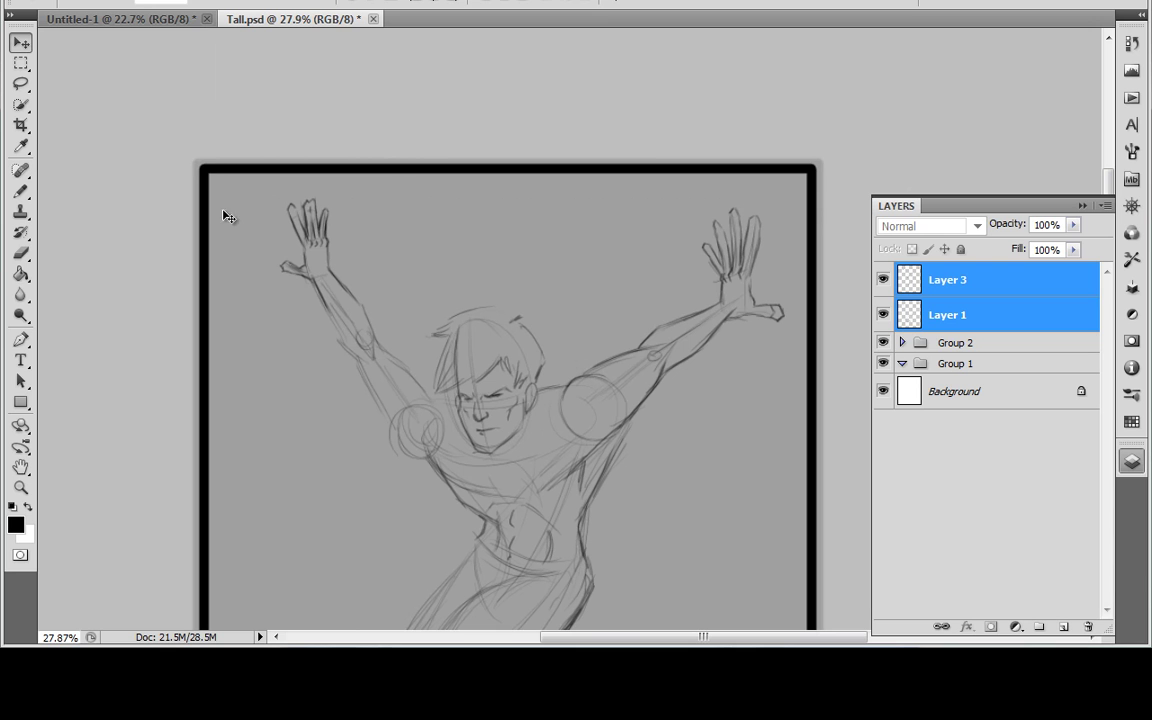
drag(401, 337, 393, 329)
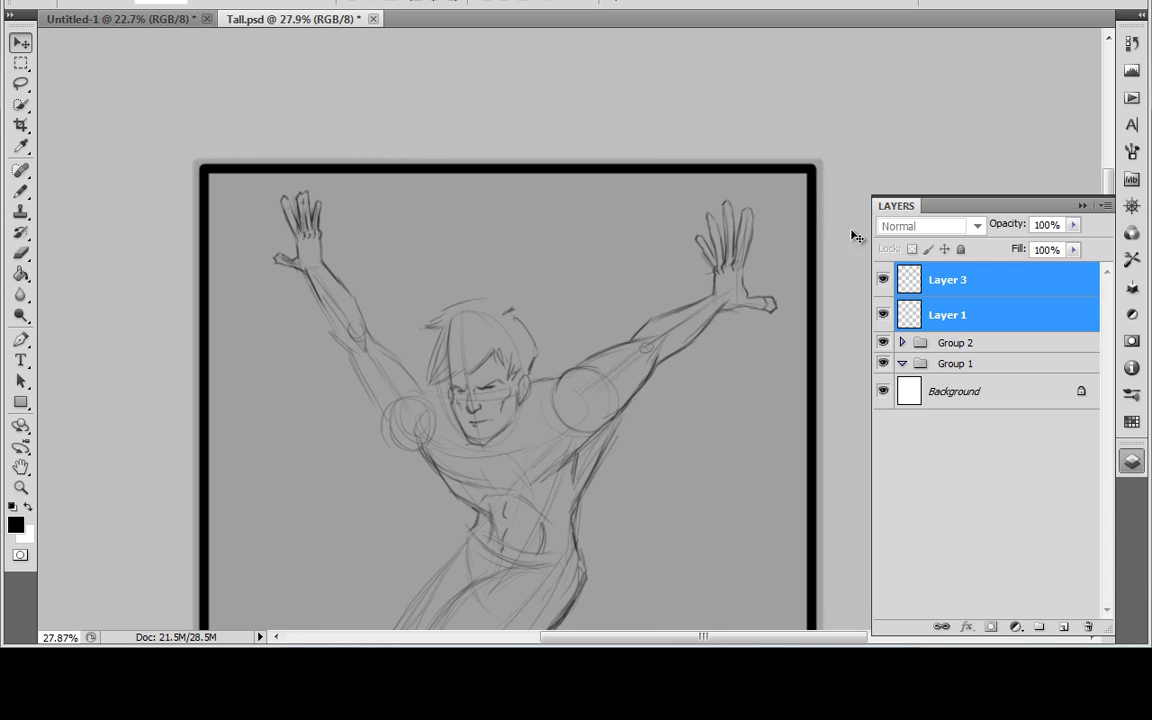
Scale the figure on both selected layers down and shift it left within the black frame.
click(86, 2)
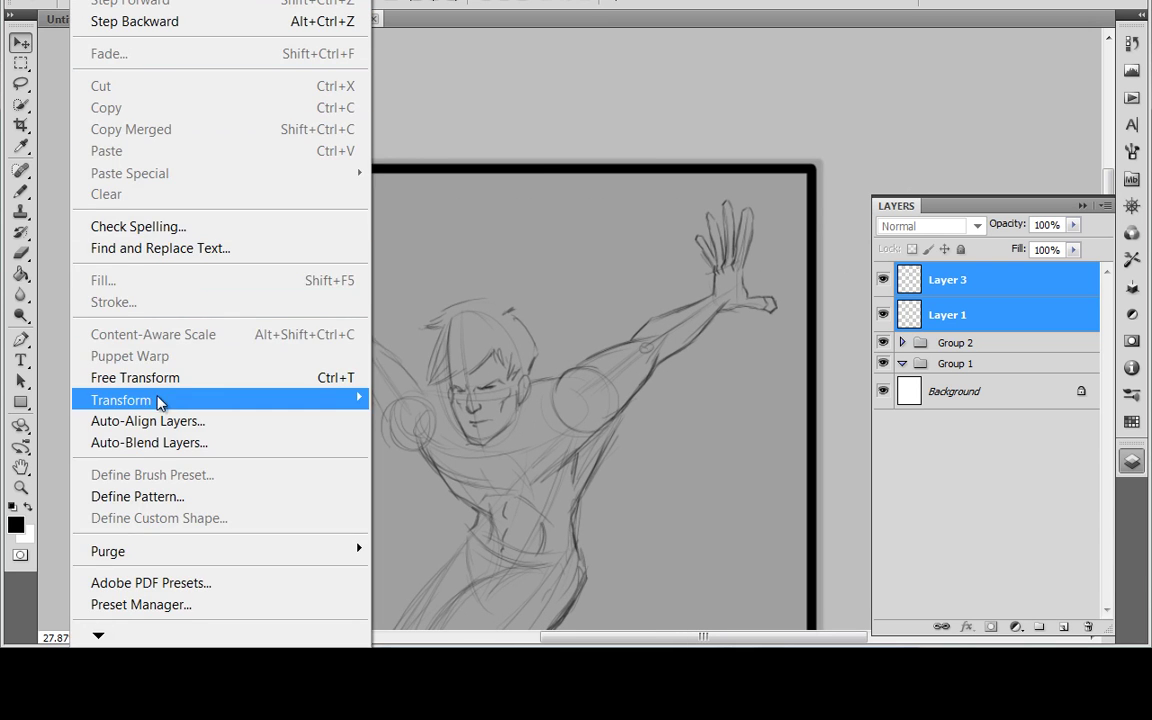
mouse_move(157, 398)
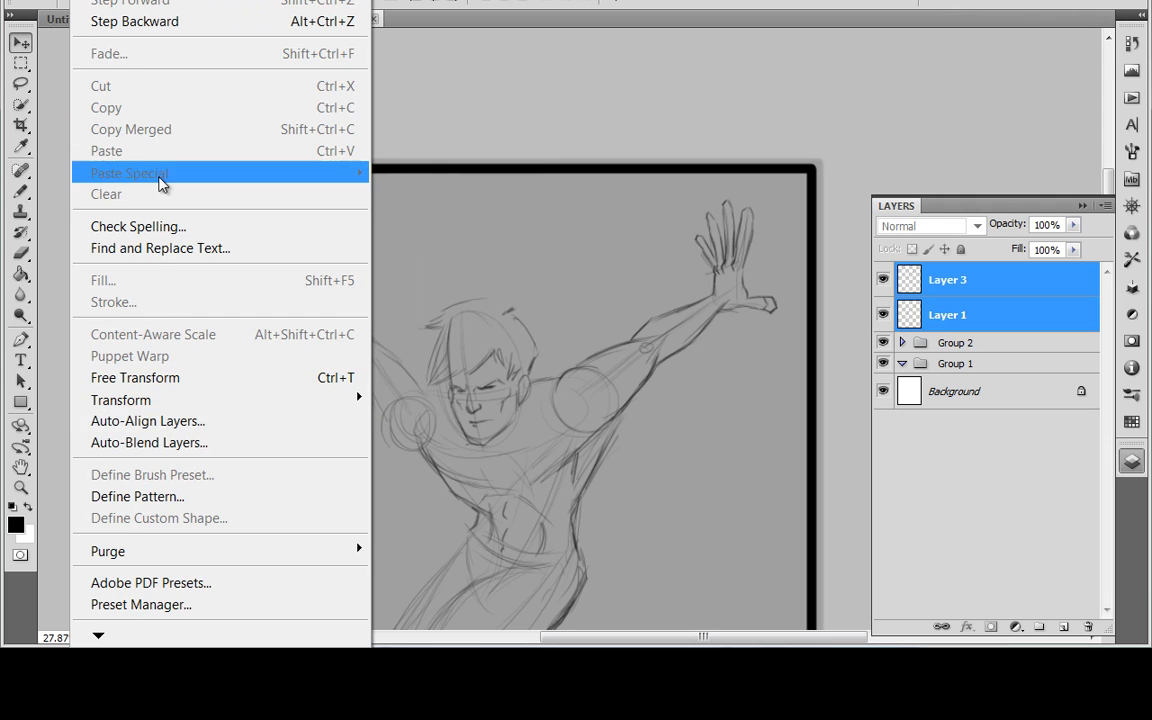
click(440, 175)
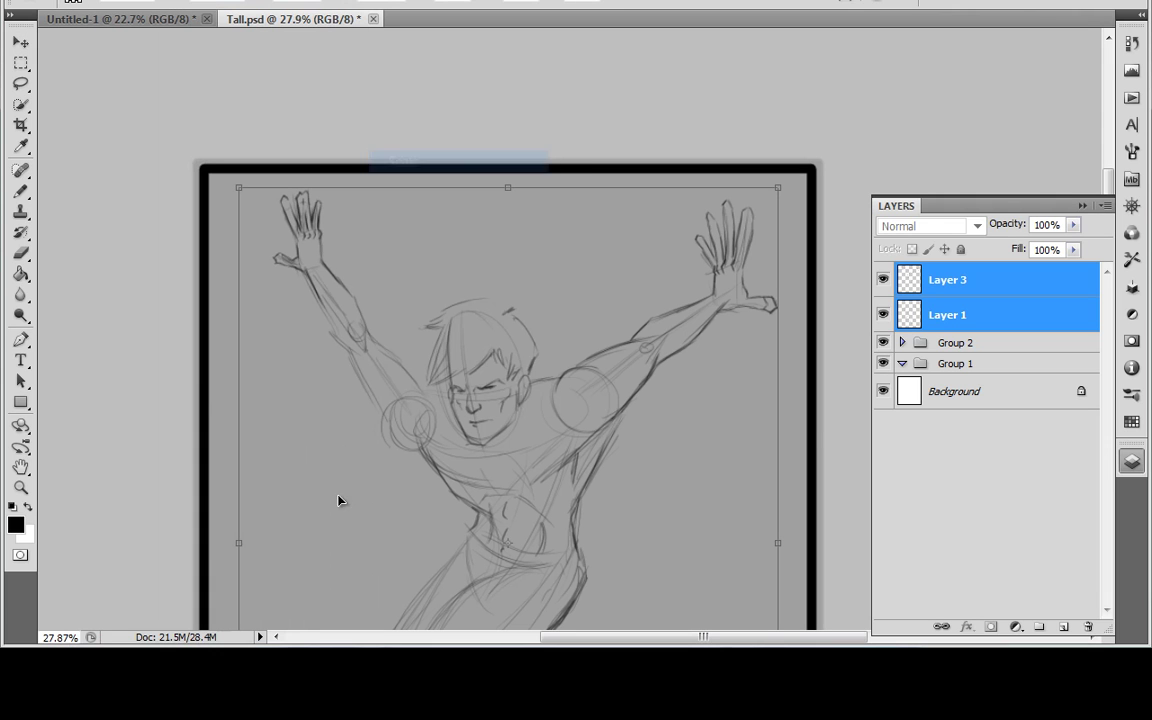
drag(240, 186, 301, 269)
mouse_move(302, 584)
mouse_down()
mouse_move(345, 585)
mouse_move(316, 582)
mouse_up()
key(Return)
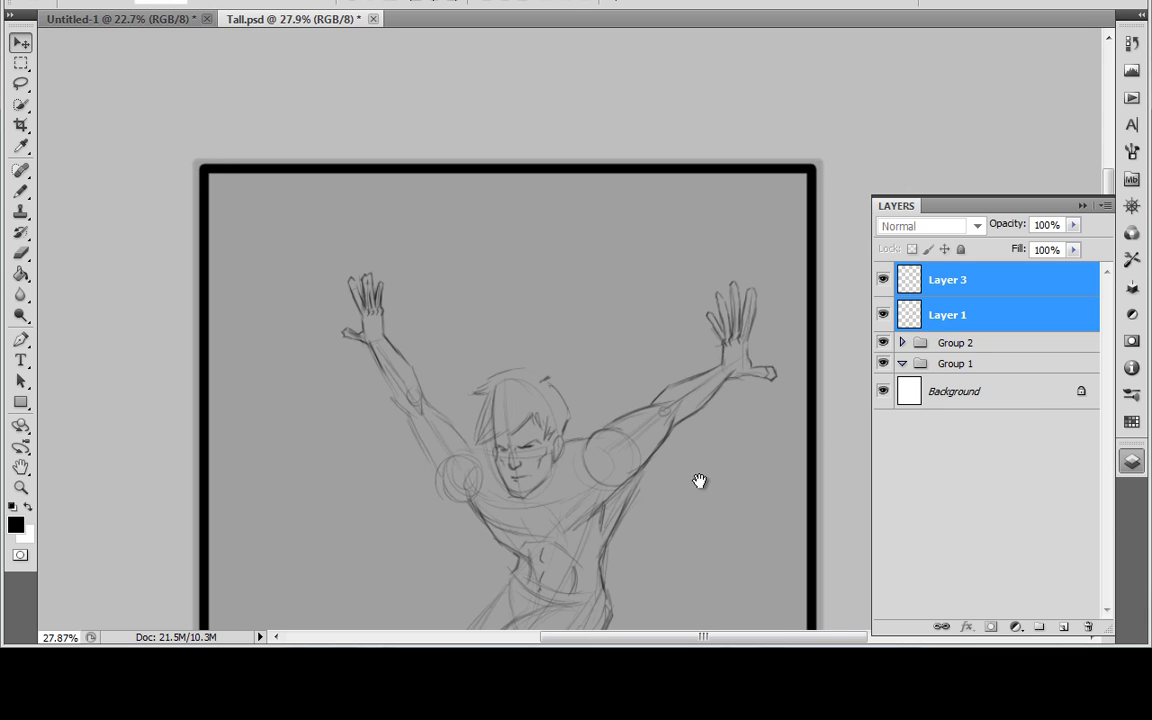
scroll(701, 468, down, 3)
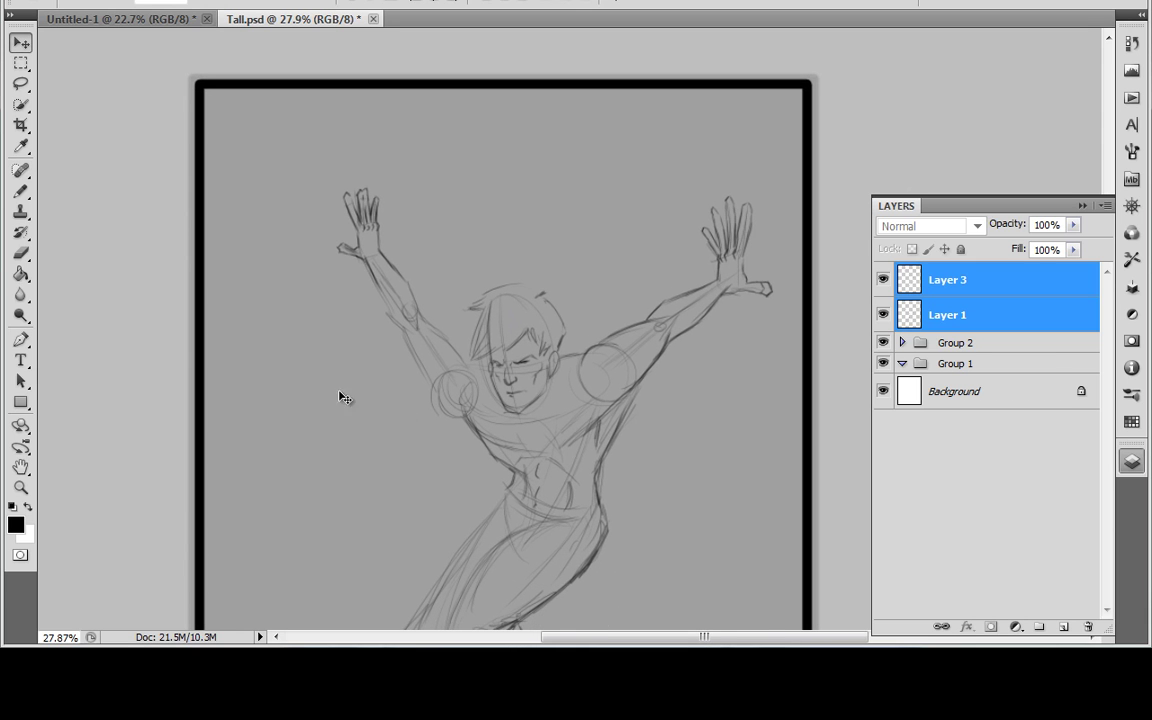
drag(541, 449, 481, 432)
Erase both lower legs and feet of the figure on Layer 1.
scroll(548, 411, down, 10)
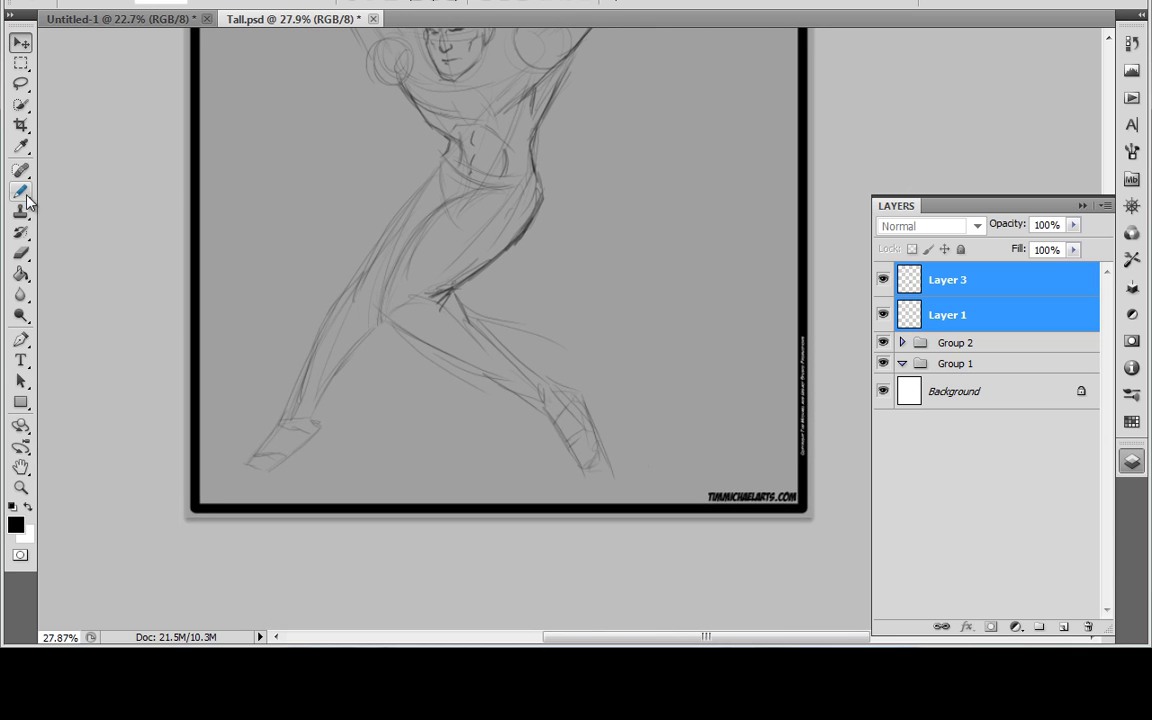
click(21, 250)
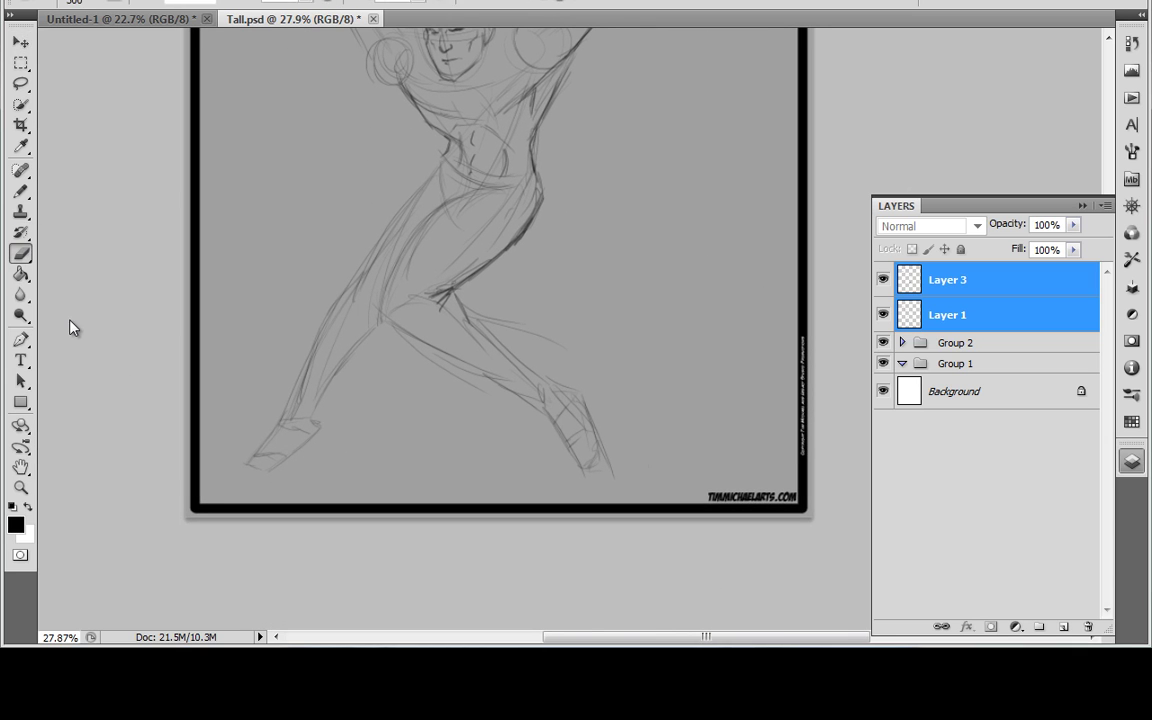
click(883, 314)
click(883, 314)
click(908, 315)
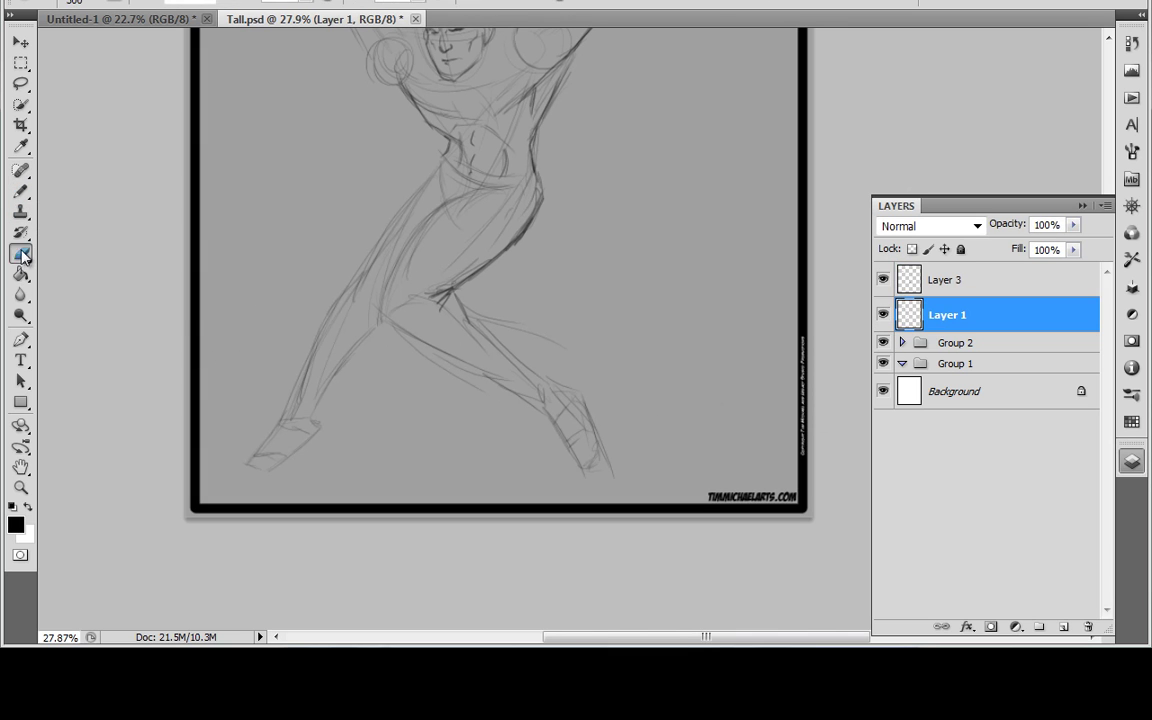
mouse_move(568, 478)
mouse_down()
mouse_move(659, 422)
mouse_move(518, 472)
mouse_move(501, 435)
mouse_move(523, 341)
mouse_move(453, 313)
mouse_move(414, 355)
mouse_move(409, 334)
mouse_move(347, 299)
mouse_move(390, 322)
mouse_move(379, 379)
mouse_move(321, 377)
mouse_up()
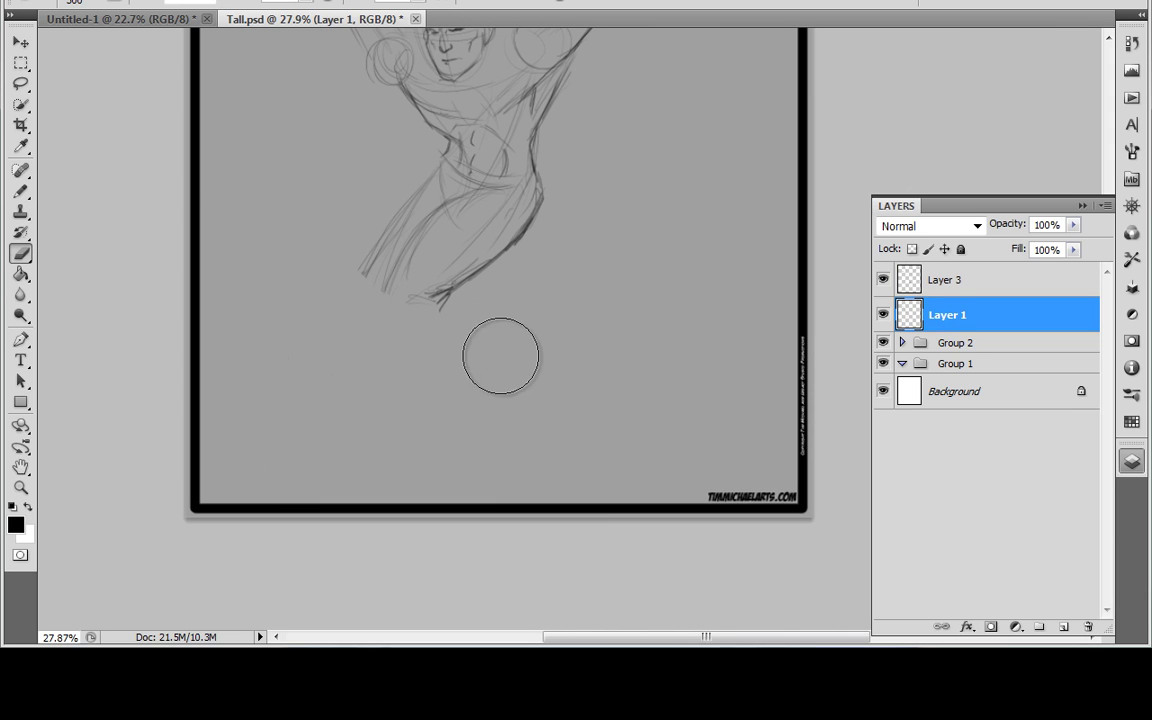
Sketch a new front lower leg on Layer 1 with the Brush, running from the knee down to the ankle.
scroll(560, 350, up, 5)
scroll(555, 382, up, 1)
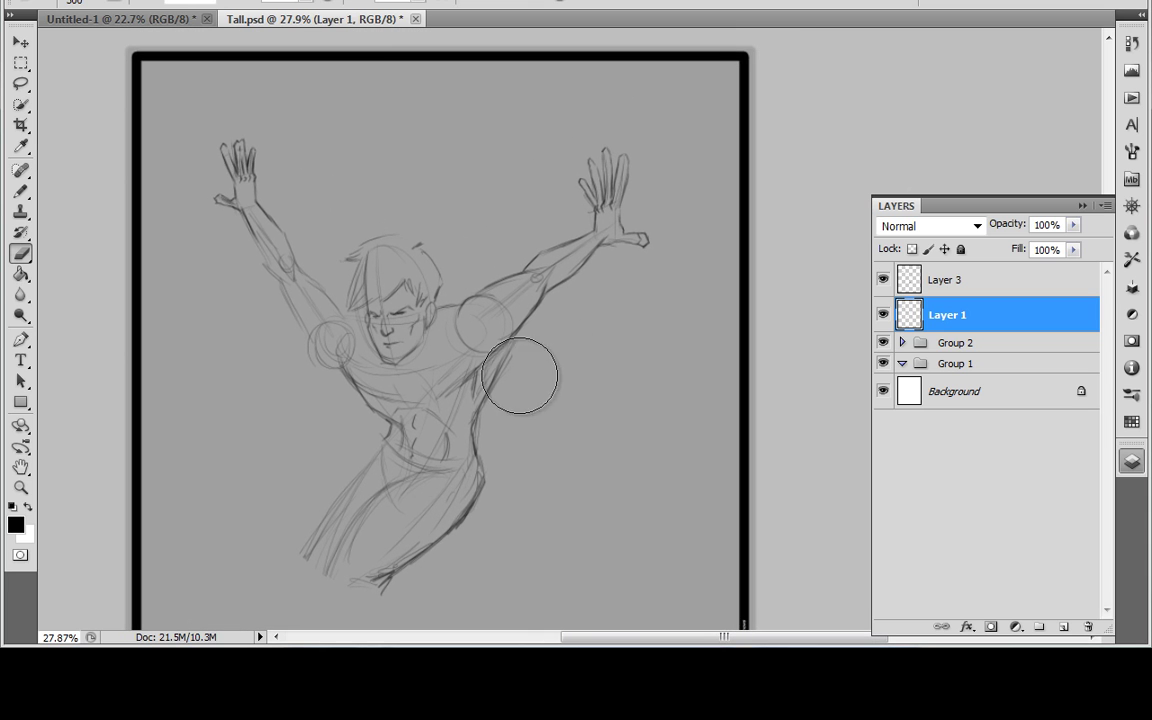
scroll(597, 386, up, 2)
drag(597, 386, 641, 193)
click(21, 190)
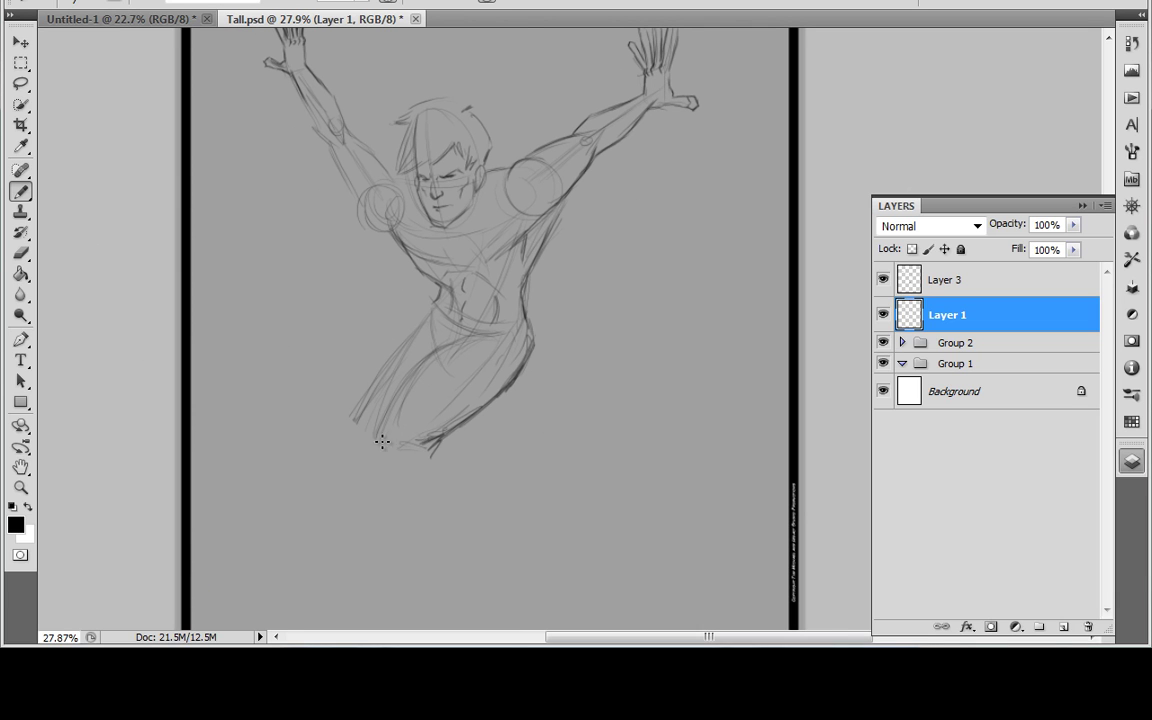
drag(431, 485, 456, 426)
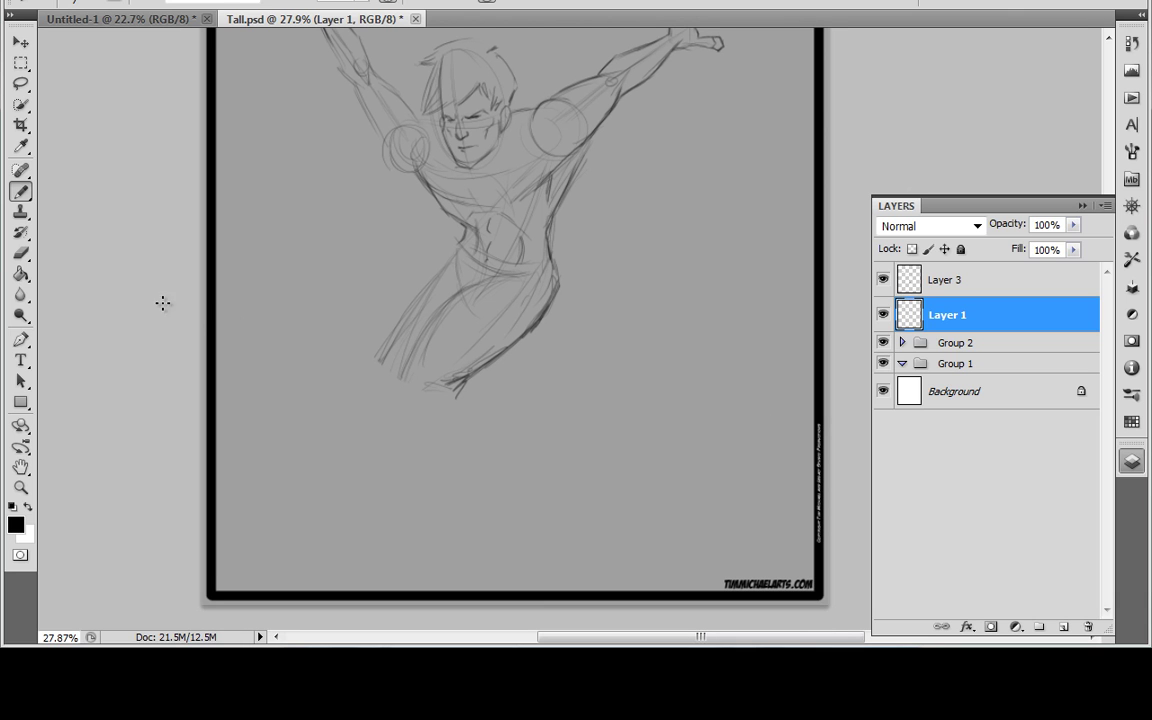
click(883, 315)
click(884, 317)
drag(362, 458, 403, 371)
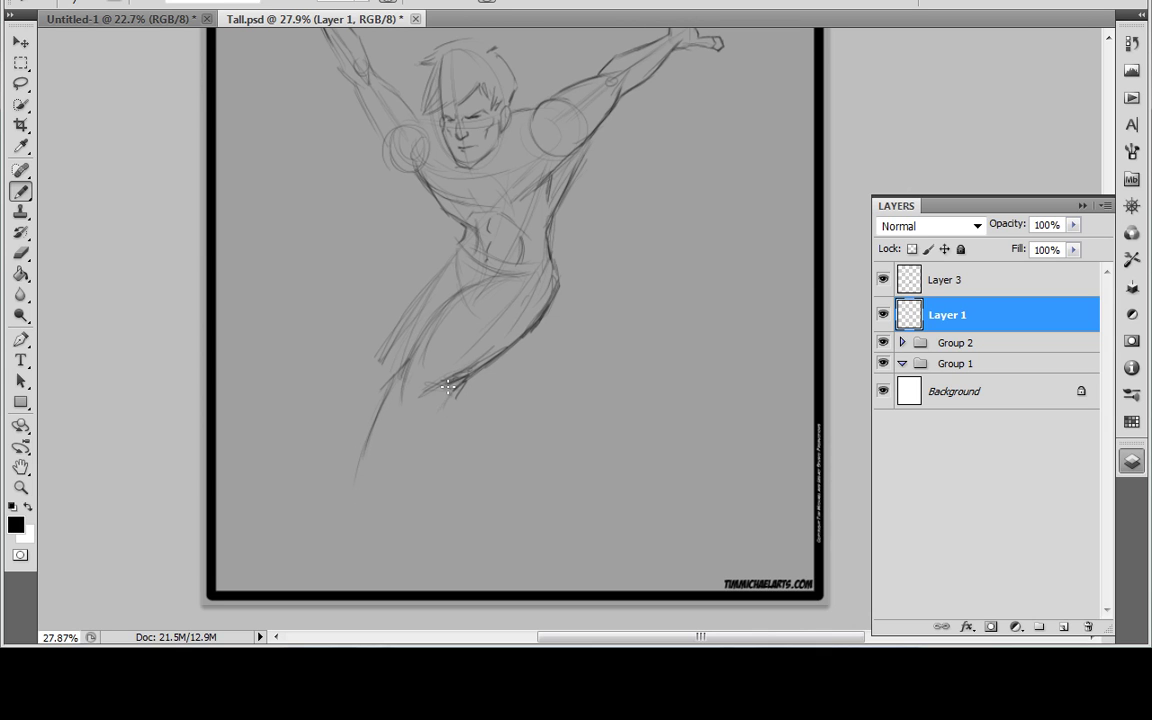
drag(445, 398, 360, 511)
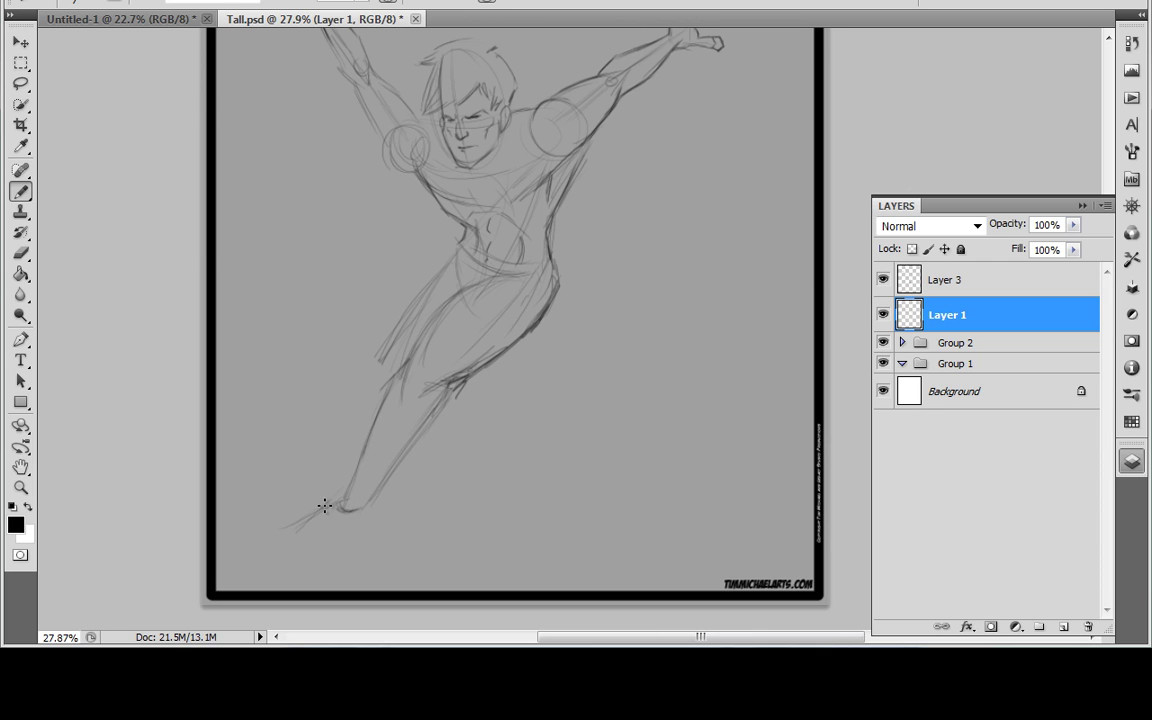
Sketch the front foot, then the rear lower leg crossing behind with its foot.
mouse_move(346, 486)
mouse_down()
mouse_move(291, 529)
mouse_move(291, 543)
mouse_move(300, 552)
mouse_move(376, 511)
mouse_move(374, 524)
mouse_move(353, 526)
mouse_move(364, 511)
mouse_move(349, 493)
mouse_move(274, 539)
mouse_move(372, 511)
mouse_up()
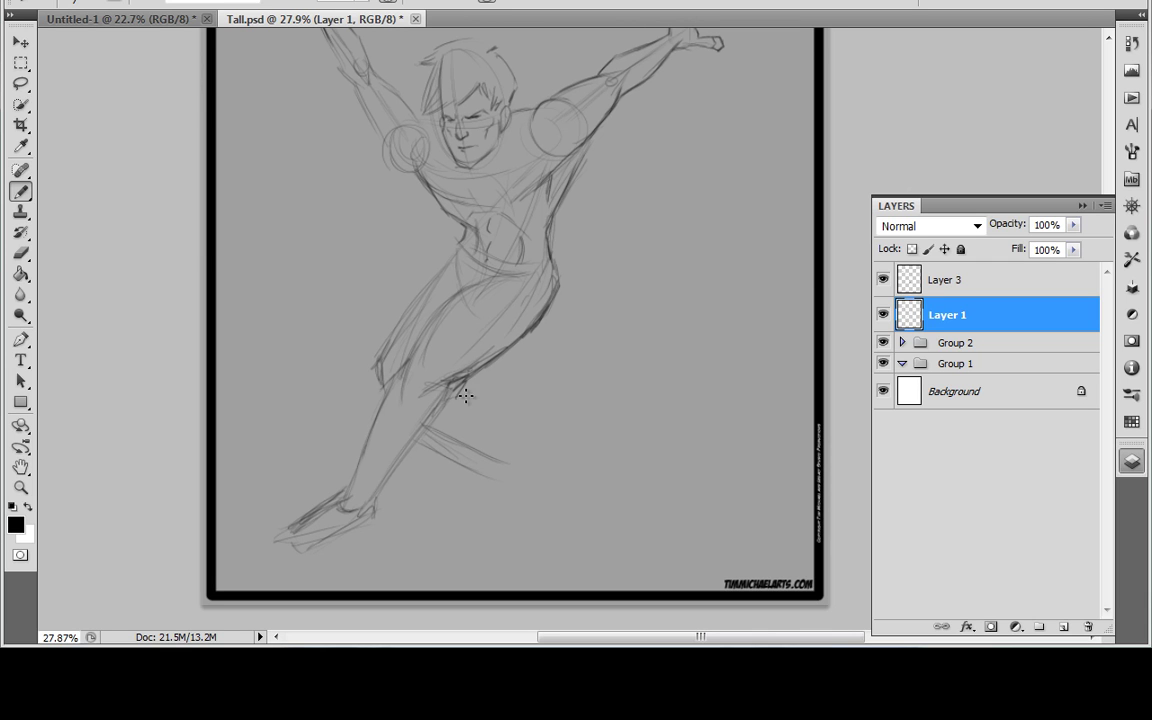
mouse_move(472, 406)
mouse_down()
mouse_move(531, 460)
mouse_move(516, 466)
mouse_move(537, 452)
mouse_move(523, 466)
mouse_move(539, 471)
mouse_move(532, 483)
mouse_move(518, 473)
mouse_move(540, 498)
mouse_move(538, 447)
mouse_move(526, 444)
mouse_move(584, 505)
mouse_up()
drag(548, 447, 576, 510)
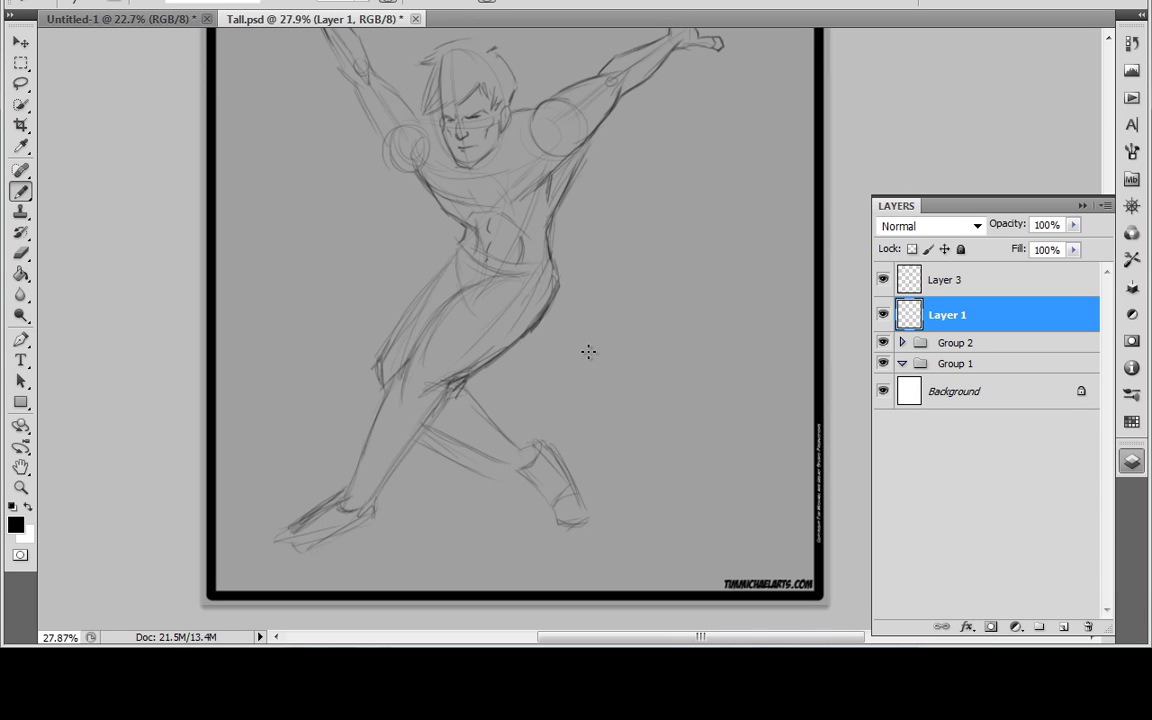
Erase the long pointed front foot and redraw it shorter and blockier with darker outlines.
drag(597, 352, 638, 274)
click(22, 254)
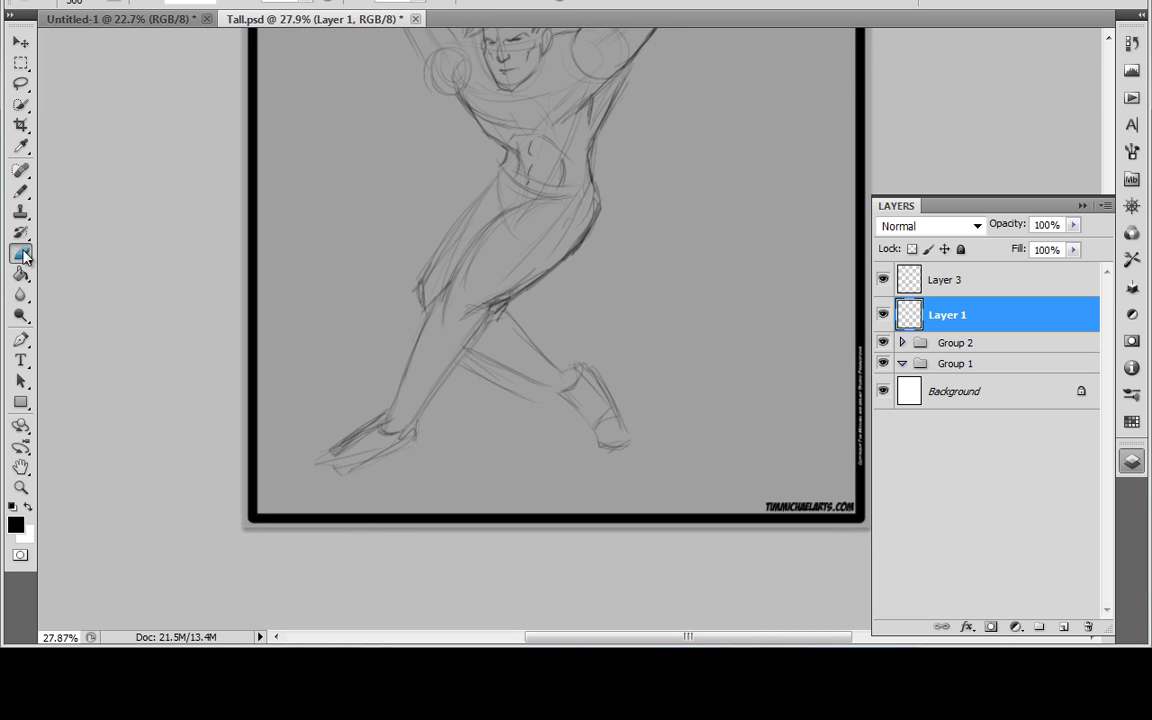
mouse_move(368, 489)
mouse_down()
mouse_move(338, 462)
mouse_move(350, 476)
mouse_move(355, 432)
mouse_up()
click(21, 193)
click(22, 197)
drag(382, 414, 340, 469)
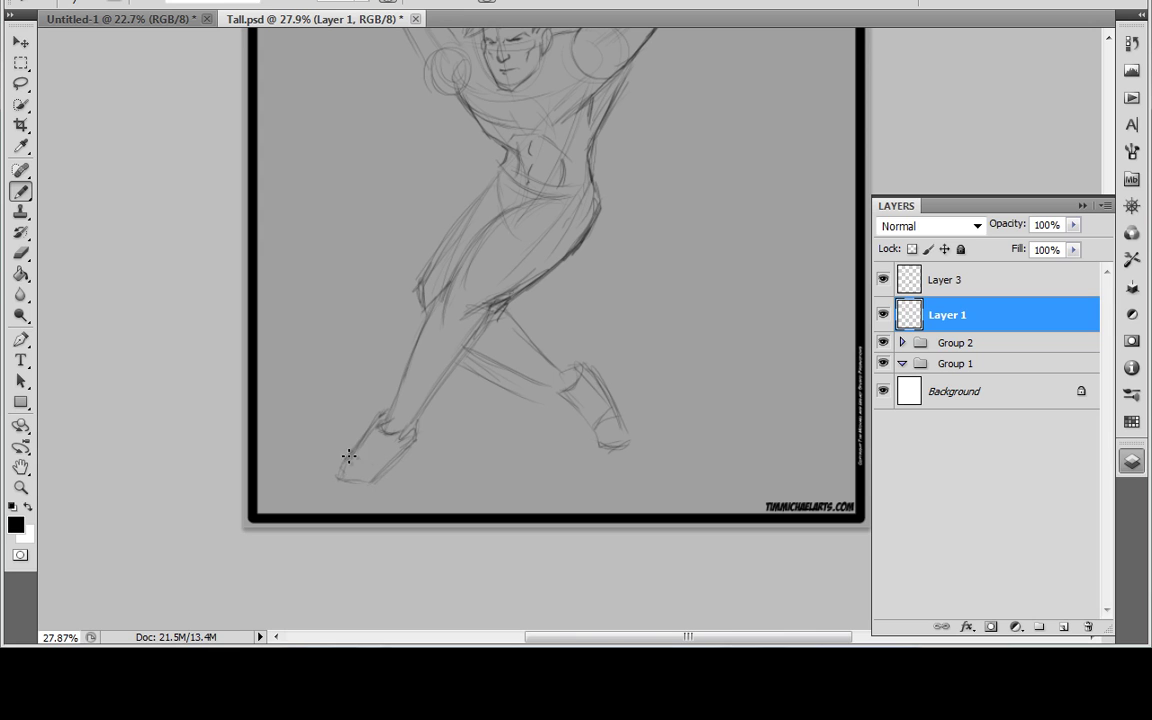
mouse_move(349, 455)
mouse_down()
mouse_move(370, 485)
mouse_move(344, 473)
mouse_move(344, 452)
mouse_move(350, 490)
mouse_move(336, 487)
mouse_move(348, 491)
mouse_move(378, 478)
mouse_move(415, 433)
mouse_move(393, 460)
mouse_move(365, 482)
mouse_up()
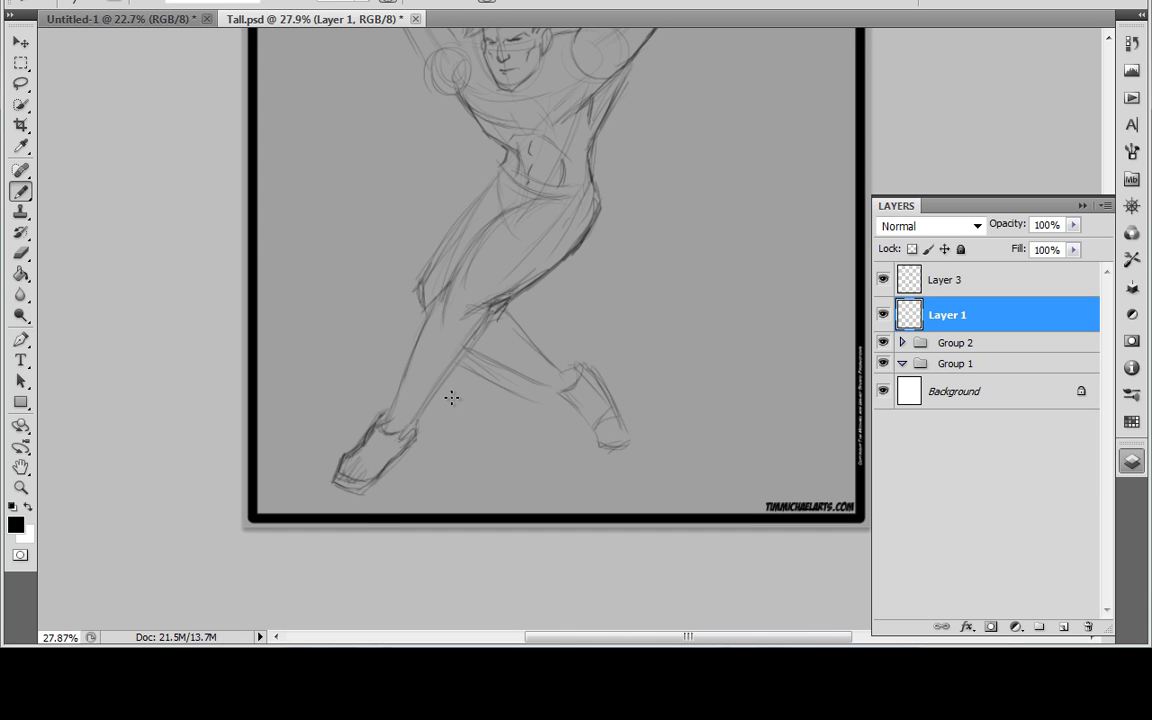
Add contour and shading strokes to both lower legs, the abdomen and the side of the torso.
mouse_move(410, 398)
mouse_down()
mouse_move(447, 341)
mouse_move(521, 288)
mouse_move(540, 344)
mouse_move(486, 347)
mouse_move(511, 368)
mouse_up()
mouse_move(498, 321)
mouse_down()
mouse_move(532, 374)
mouse_move(548, 374)
mouse_up()
drag(631, 259, 614, 302)
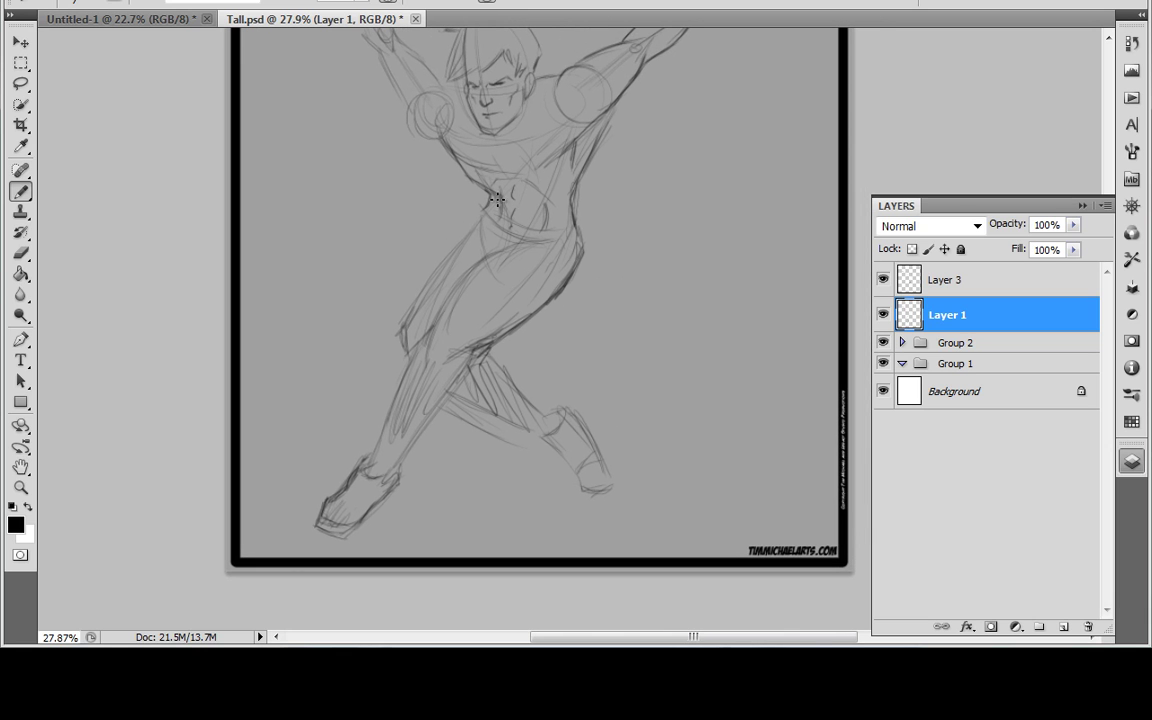
drag(530, 184, 549, 227)
mouse_move(568, 150)
mouse_down()
mouse_move(557, 227)
mouse_move(574, 188)
mouse_move(555, 244)
mouse_move(522, 269)
mouse_up()
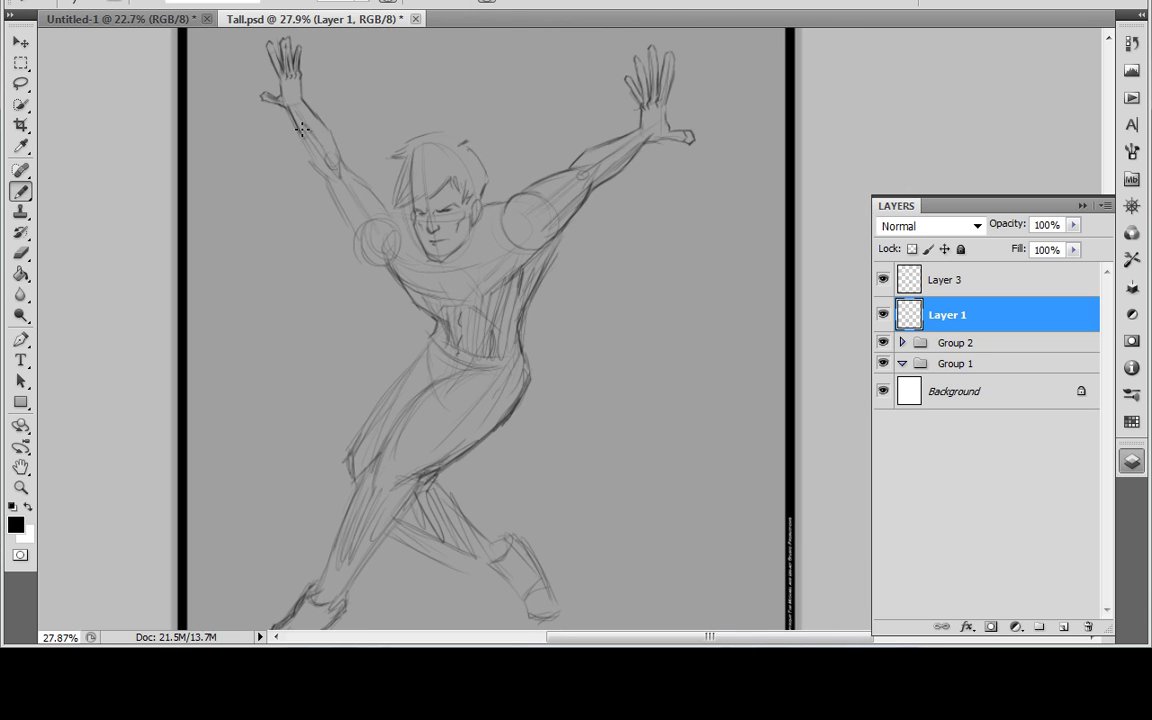
drag(419, 301, 444, 331)
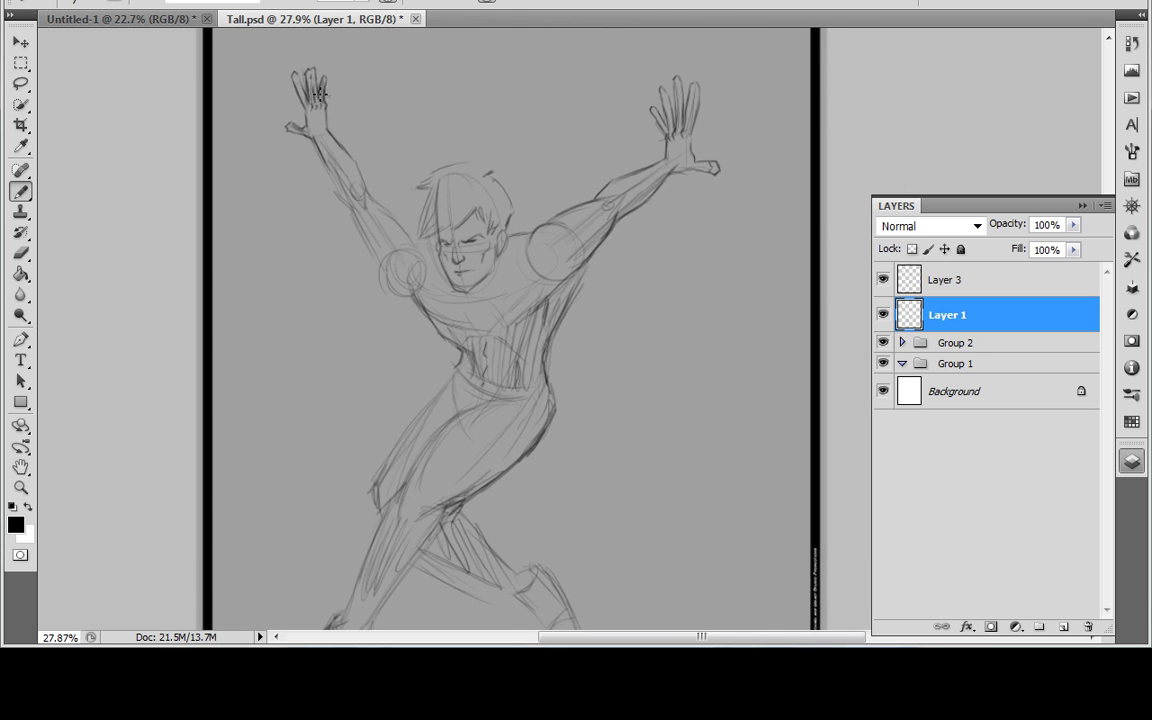
Compare Layer 1 and Layer 3 by toggling their visibility, and make Layer 3 the active layer.
click(884, 313)
click(884, 313)
click(884, 280)
click(884, 280)
click(884, 280)
click(884, 280)
click(938, 279)
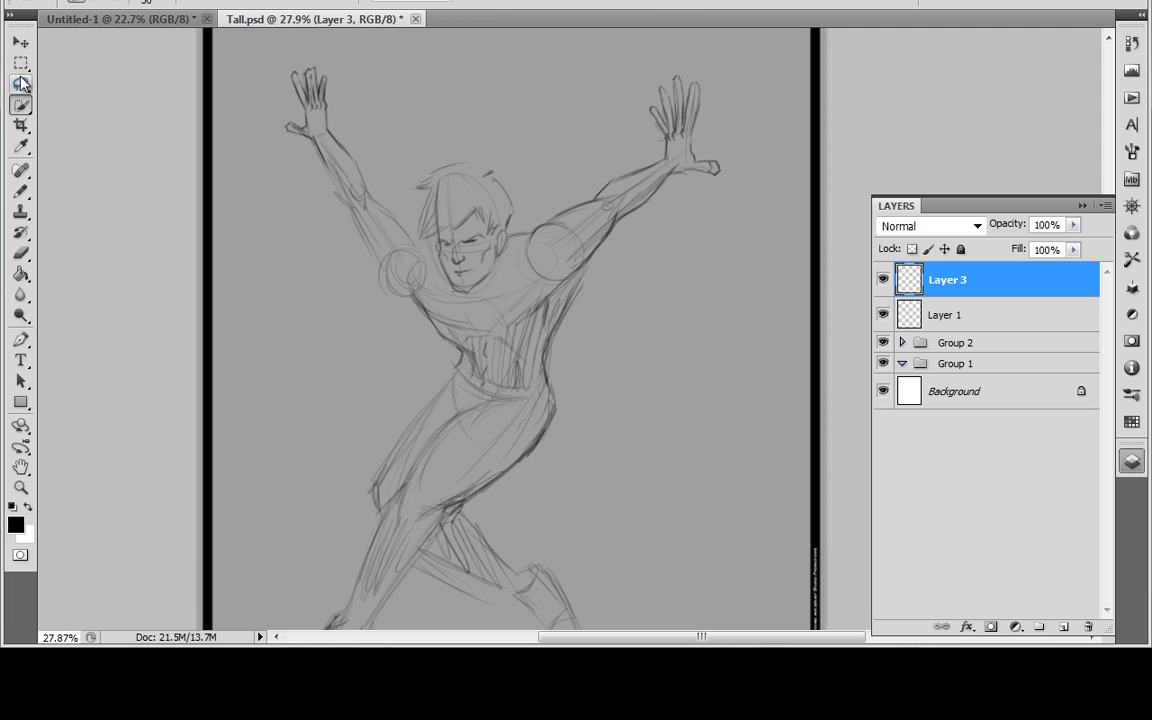
Select the raised hand on the left of the figure with a Polygonal Lasso outline closed at the wrist.
click(28, 123)
click(22, 84)
click(38, 88)
click(110, 100)
click(275, 77)
click(303, 50)
click(337, 72)
click(357, 113)
click(329, 133)
click(306, 155)
click(289, 150)
click(271, 110)
click(275, 77)
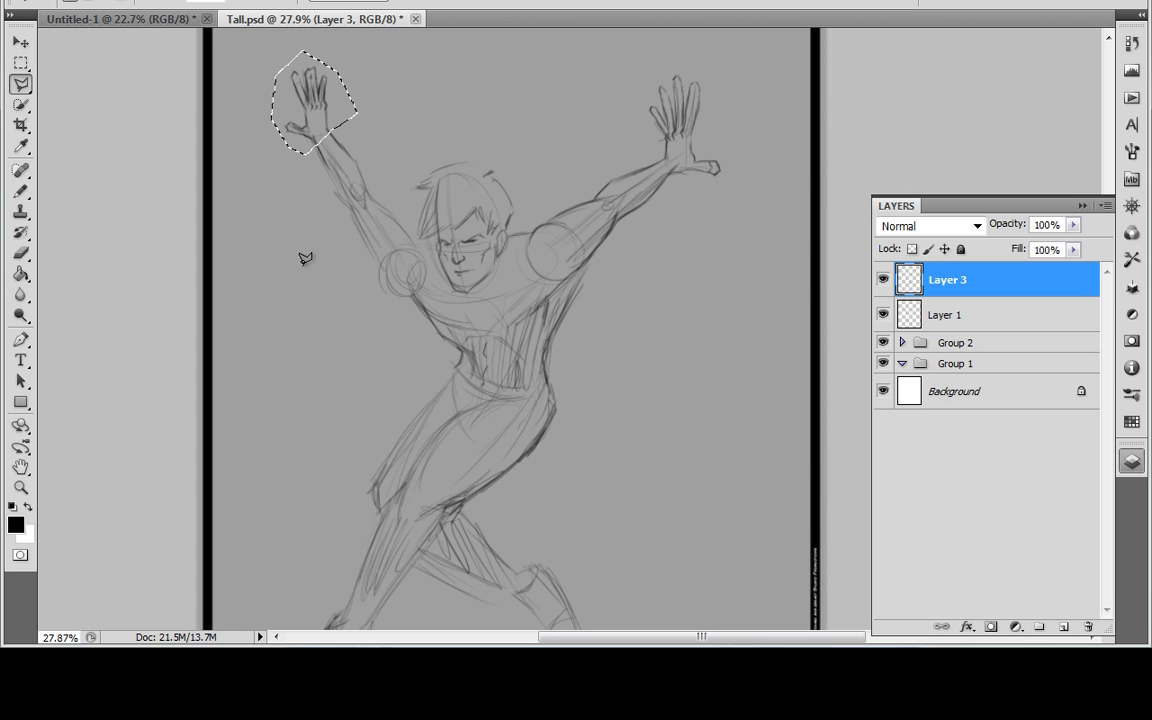
Put the selected hand on its own new layer.
key(alt+e)
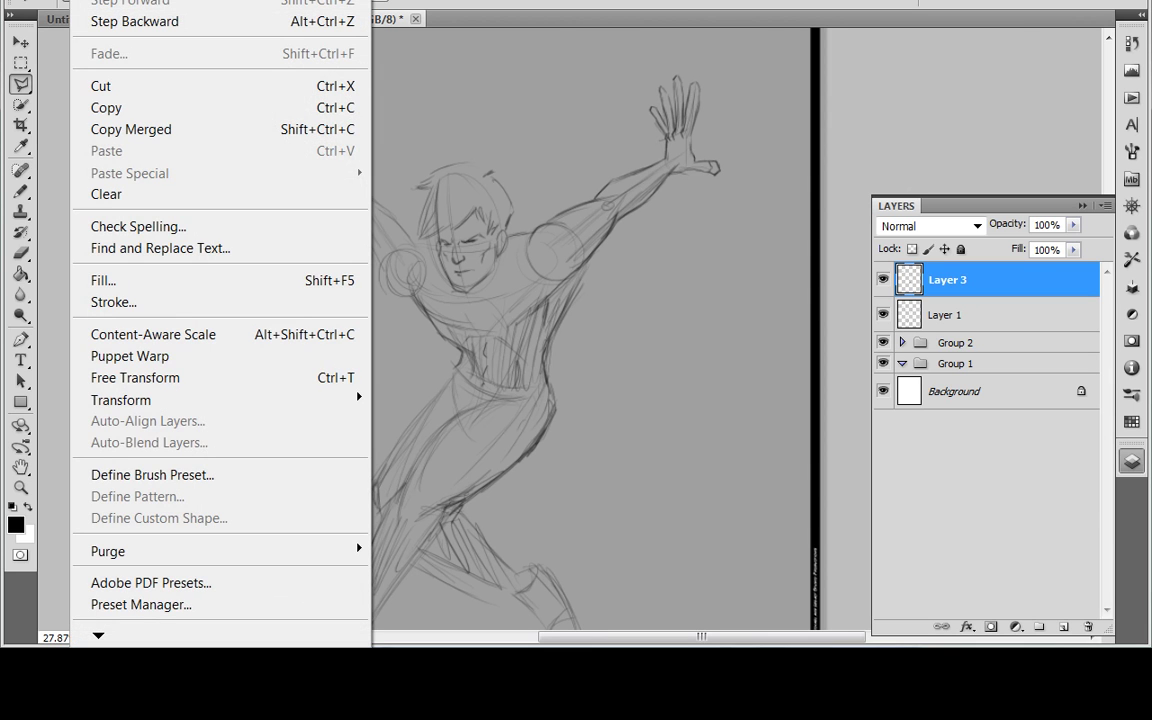
key(Escape)
key(alt+l)
key(Right)
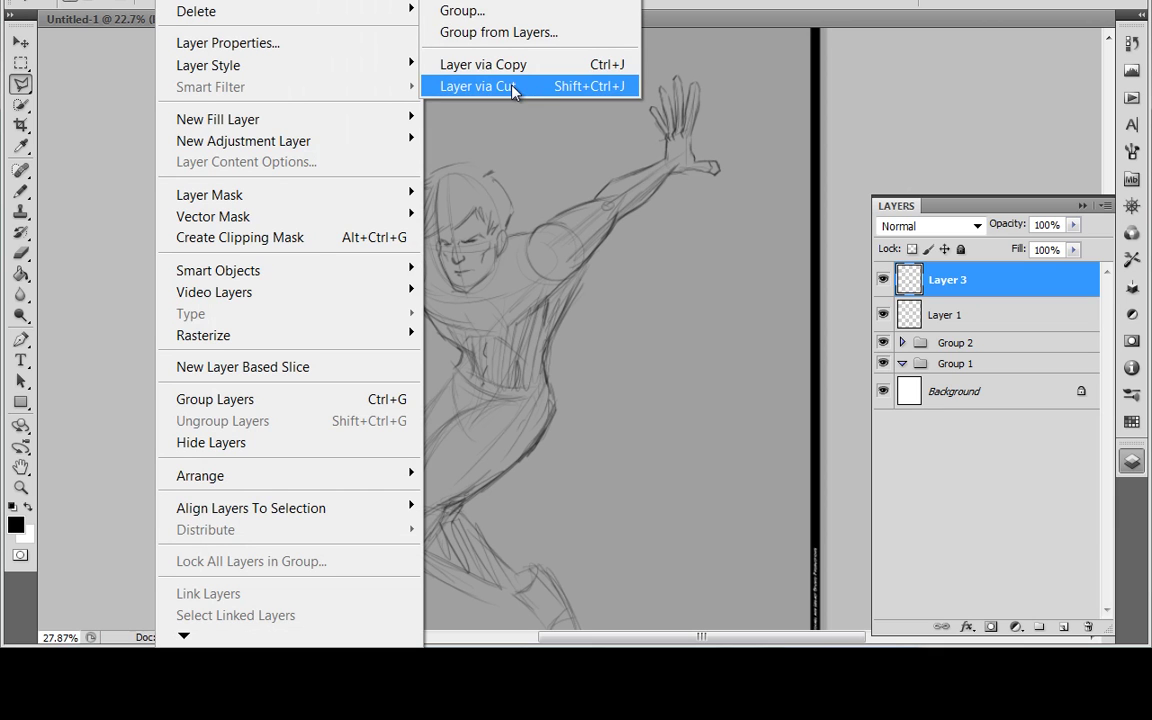
key(Escape)
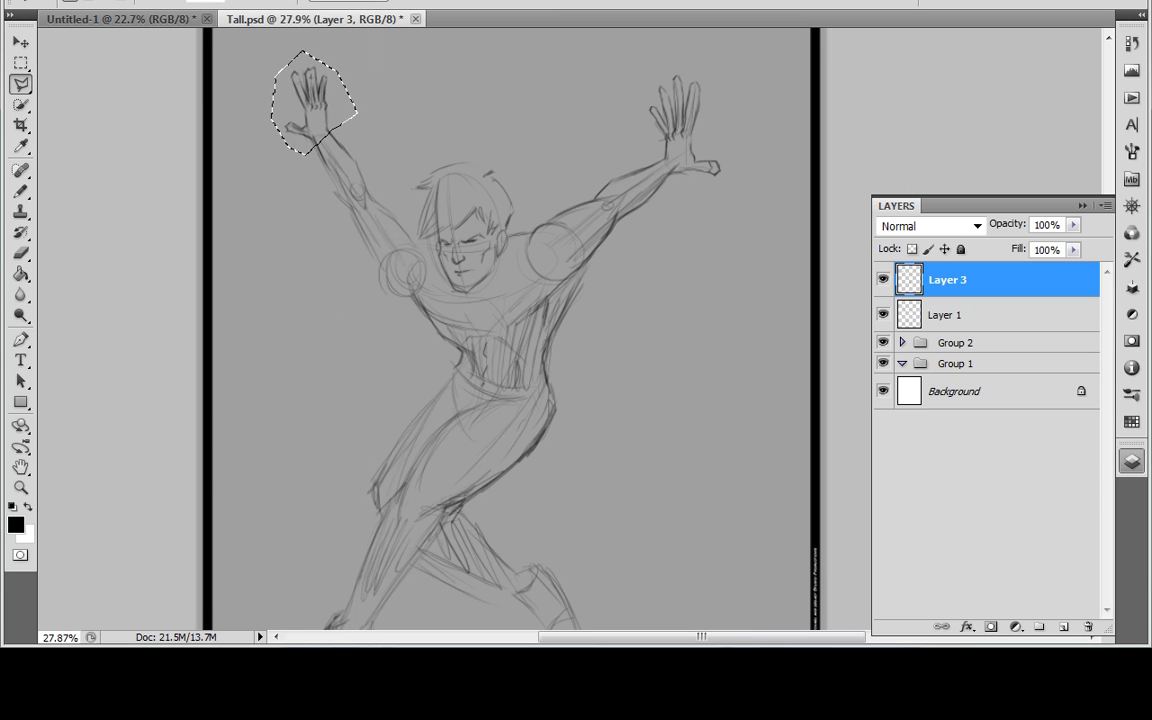
key(ctrl+j)
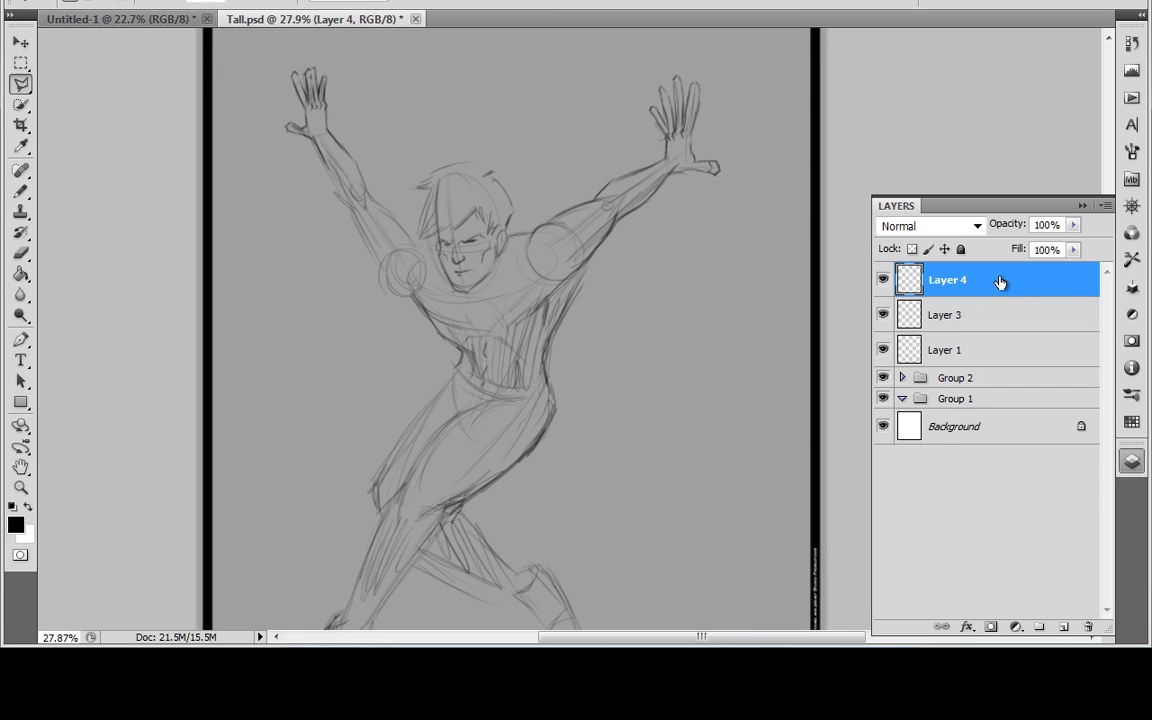
Toggle the visibility of Layer 4 to check the isolated hand.
click(886, 281)
click(885, 281)
click(885, 281)
click(885, 281)
click(885, 281)
click(885, 281)
click(886, 283)
Scale the raised hand on Layer 4 up slightly.
click(78, 2)
mouse_move(130, 400)
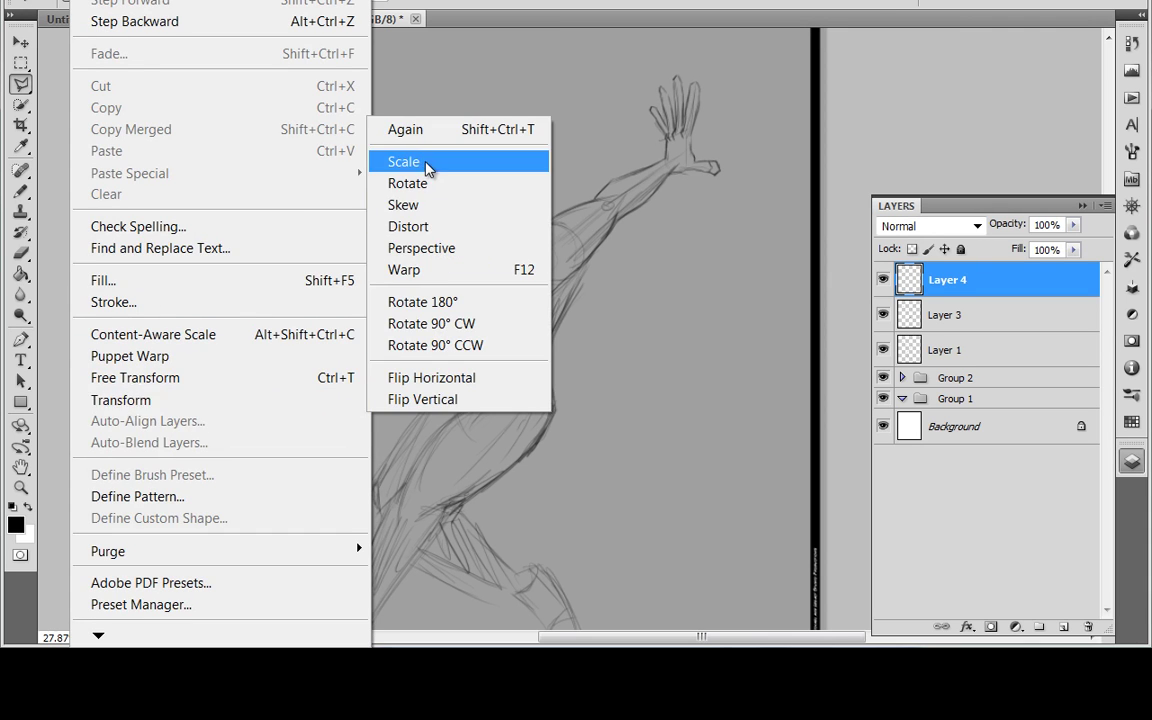
click(428, 166)
mouse_move(325, 147)
mouse_down()
mouse_move(340, 153)
mouse_move(314, 131)
mouse_up()
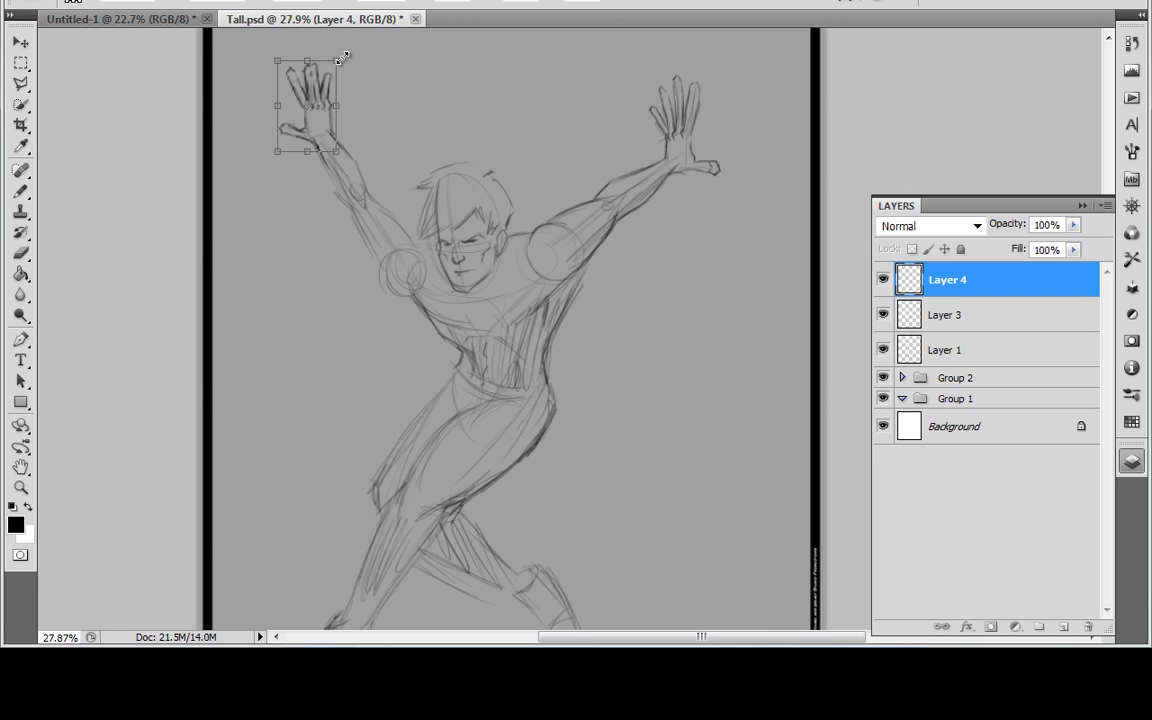
drag(343, 58, 344, 55)
drag(320, 134, 338, 133)
Nudge the enlarged hand left until it lines up with the wrist, and apply the transform.
key(Left)
key(Left)
key(Left)
key(Left)
key(Left)
key(Left)
key(Left)
key(Left)
key(Left)
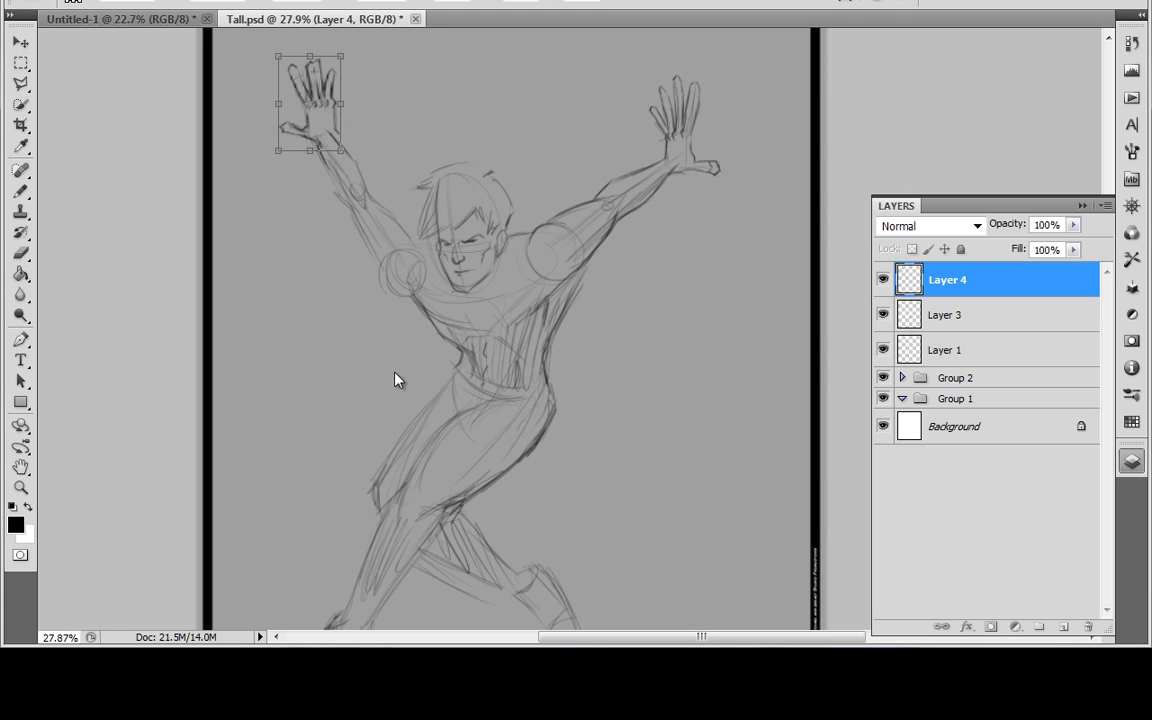
key(Left)
key(Left)
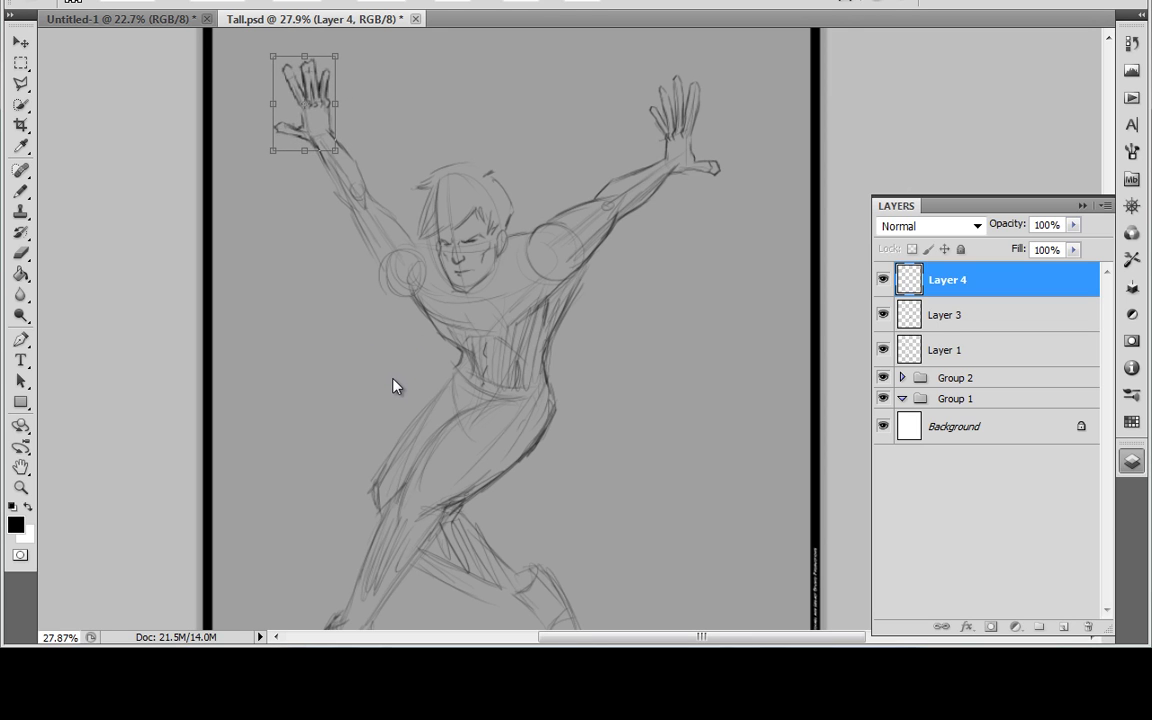
key(Left)
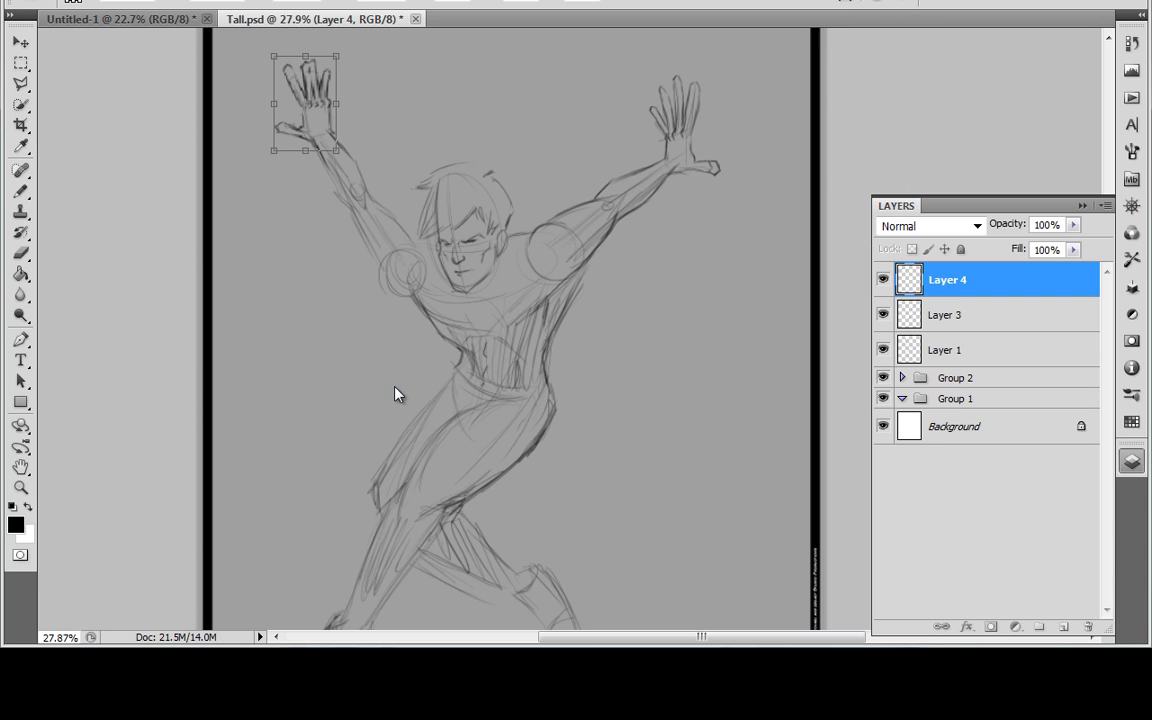
key(Return)
Switch to the Pencil tool, make Layer 3 active, and toggle its visibility to compare the sketch with and without it.
key(l)
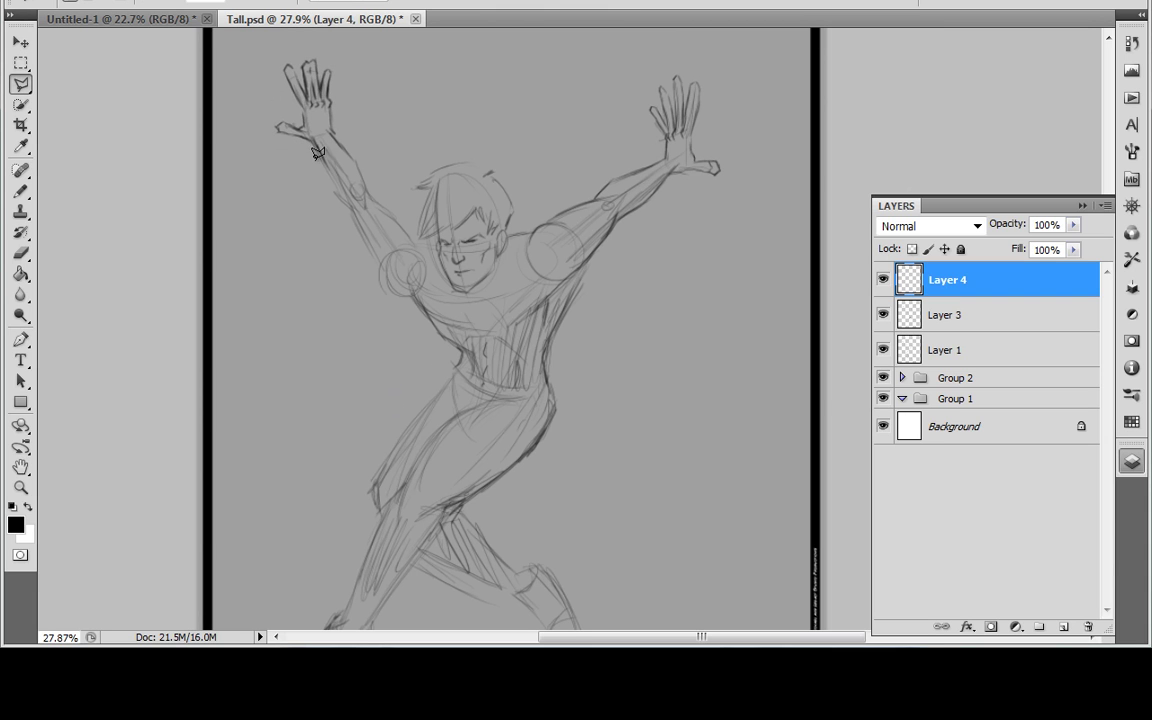
click(21, 191)
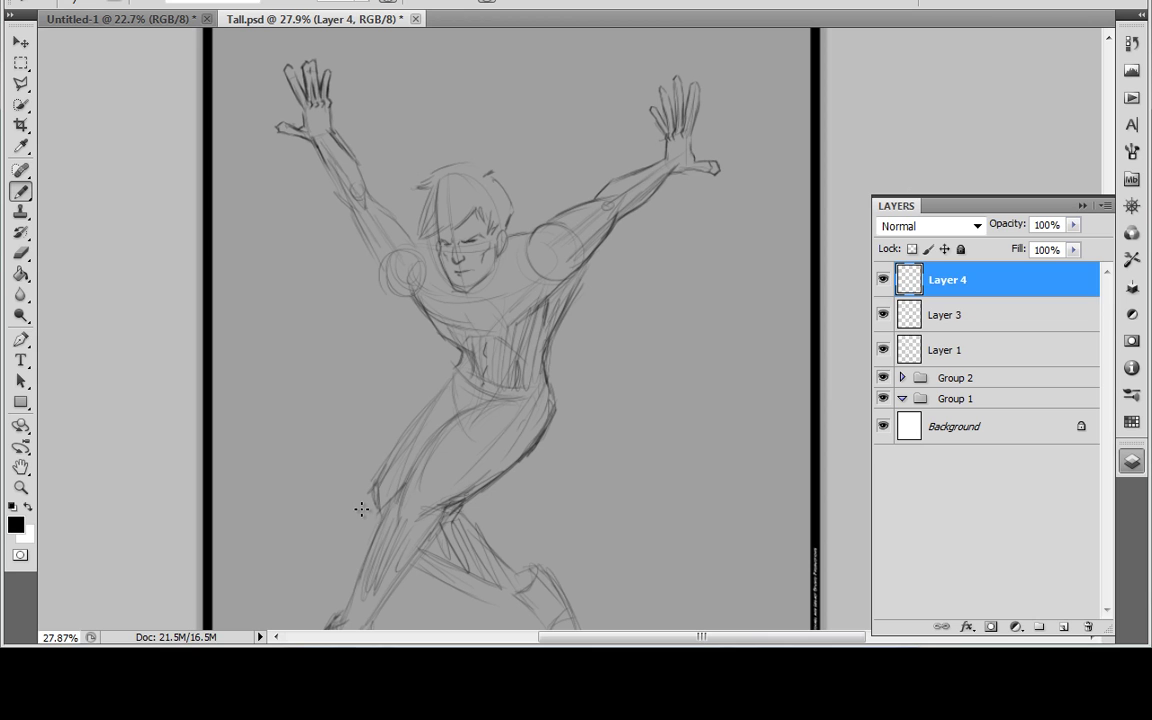
click(950, 316)
click(883, 314)
click(883, 314)
click(883, 314)
click(883, 314)
click(883, 314)
click(883, 314)
click(883, 314)
click(883, 314)
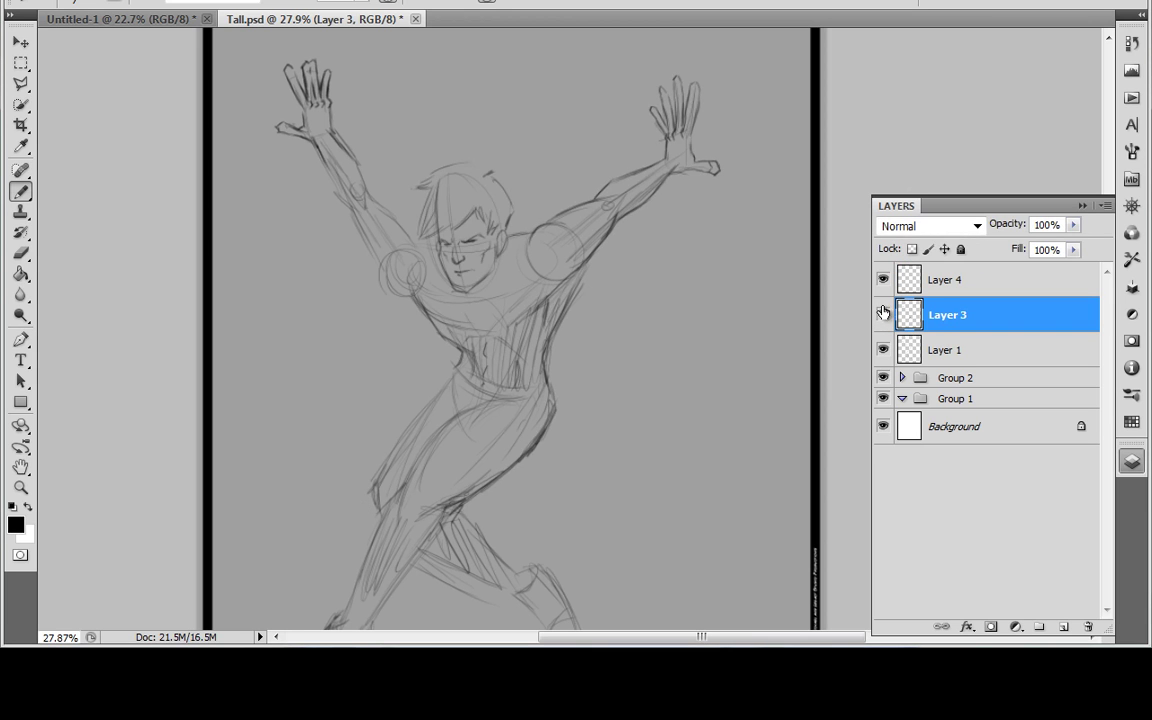
click(883, 314)
click(883, 314)
click(883, 314)
click(883, 314)
click(883, 314)
click(883, 314)
Sketch curved shapes rising behind both shoulders and guide lines below the right-hand arm on Layer 3, undoing the last stroke.
drag(605, 479, 632, 386)
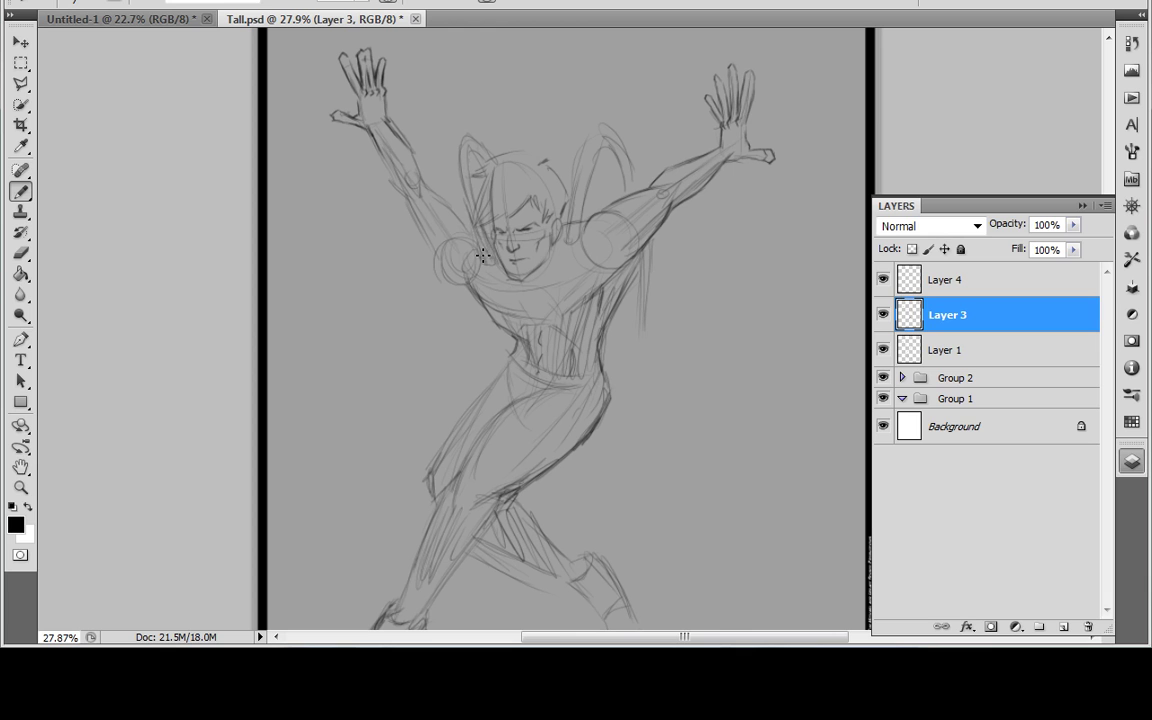
mouse_move(574, 248)
mouse_down()
mouse_move(565, 232)
mouse_move(593, 153)
mouse_up()
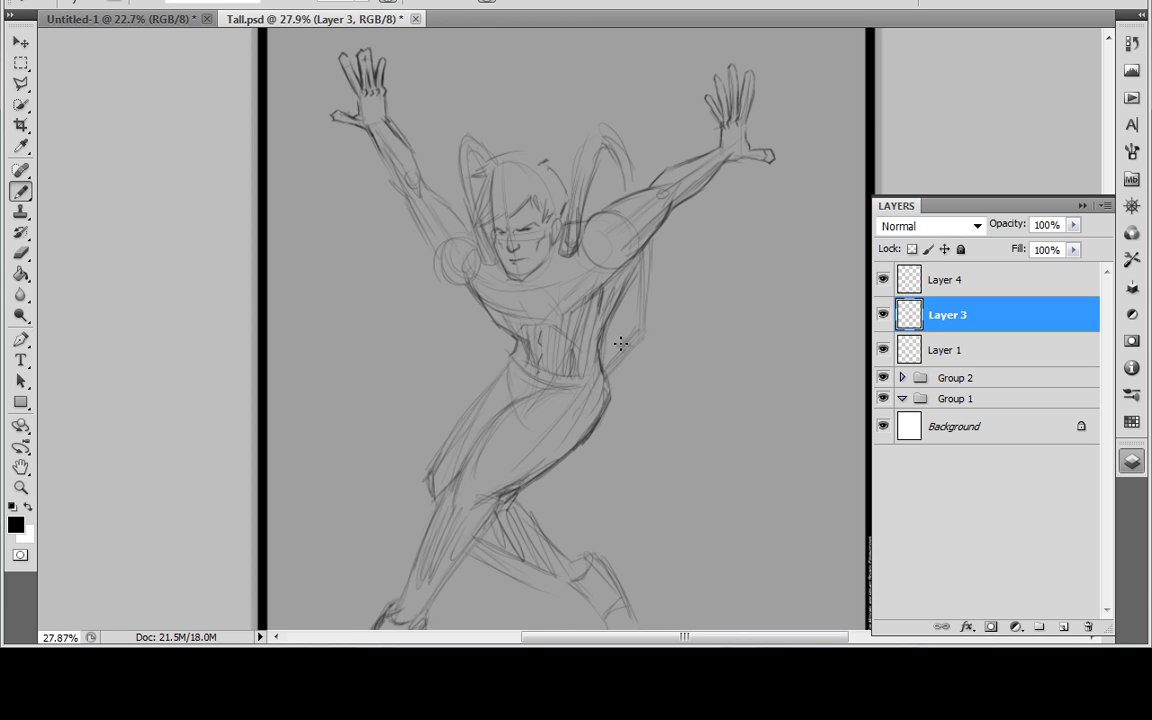
drag(607, 358, 628, 336)
key(ctrl+z)
Create a new layer and place it directly below Layer 1.
click(965, 284)
click(1063, 630)
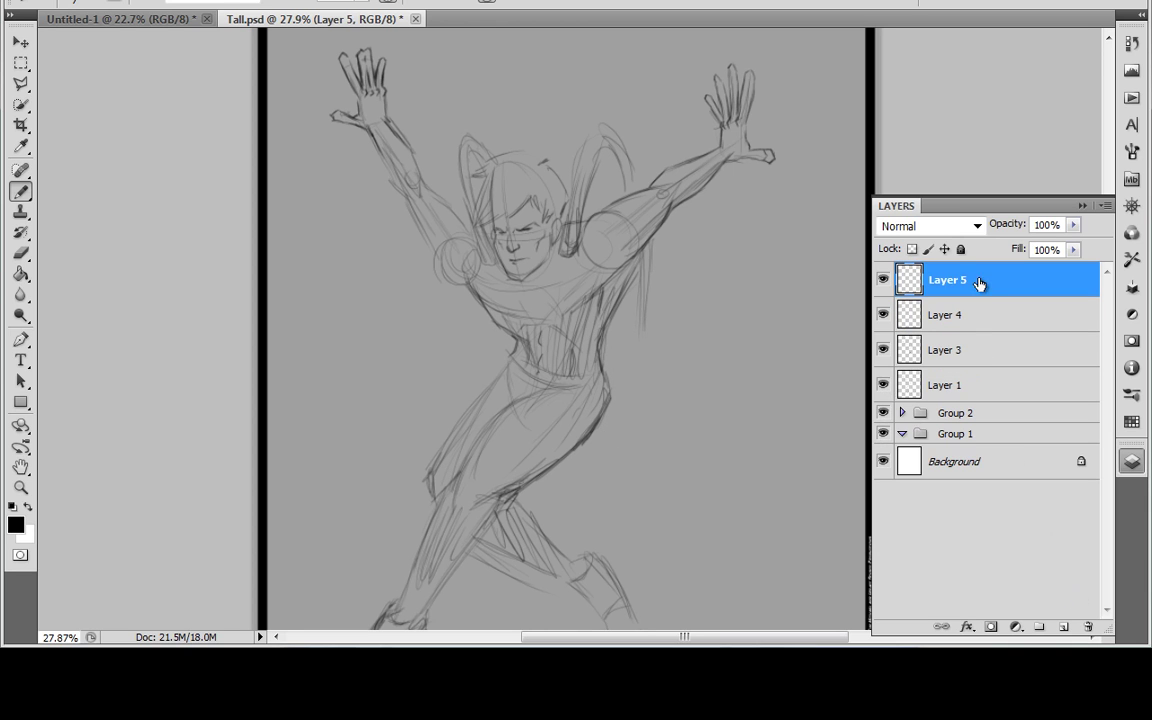
drag(982, 279, 985, 395)
Set the foreground color to the canvas gray, a0a0a0.
click(16, 523)
click(298, 368)
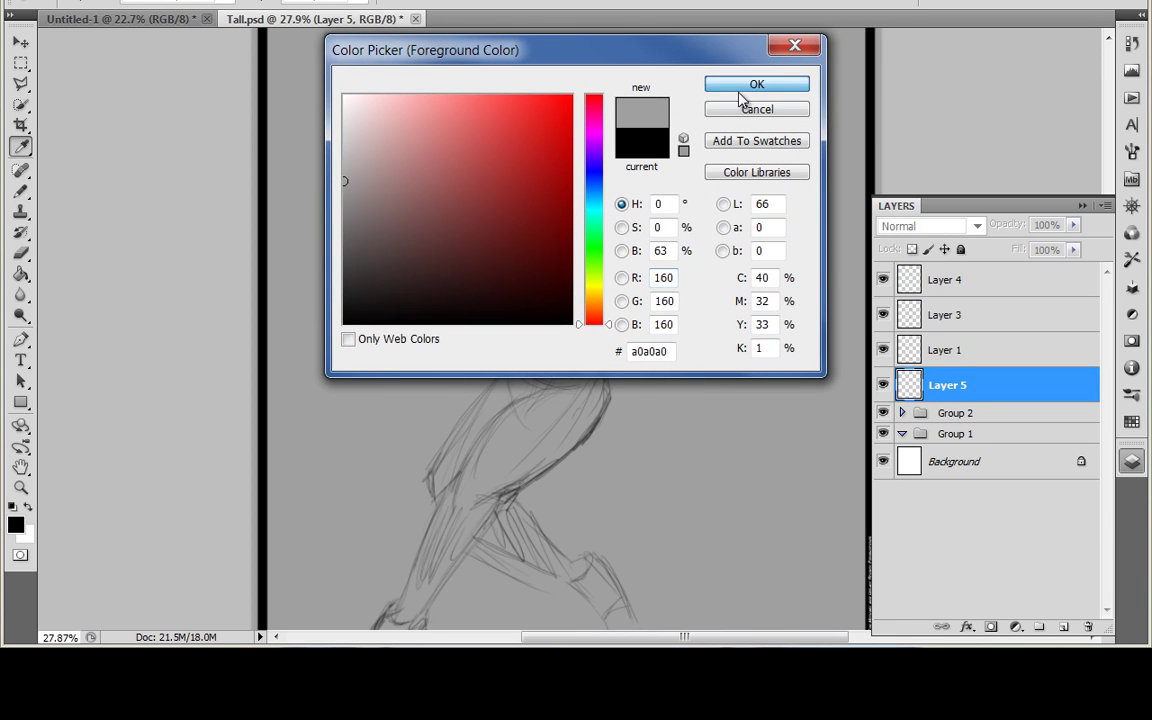
click(795, 87)
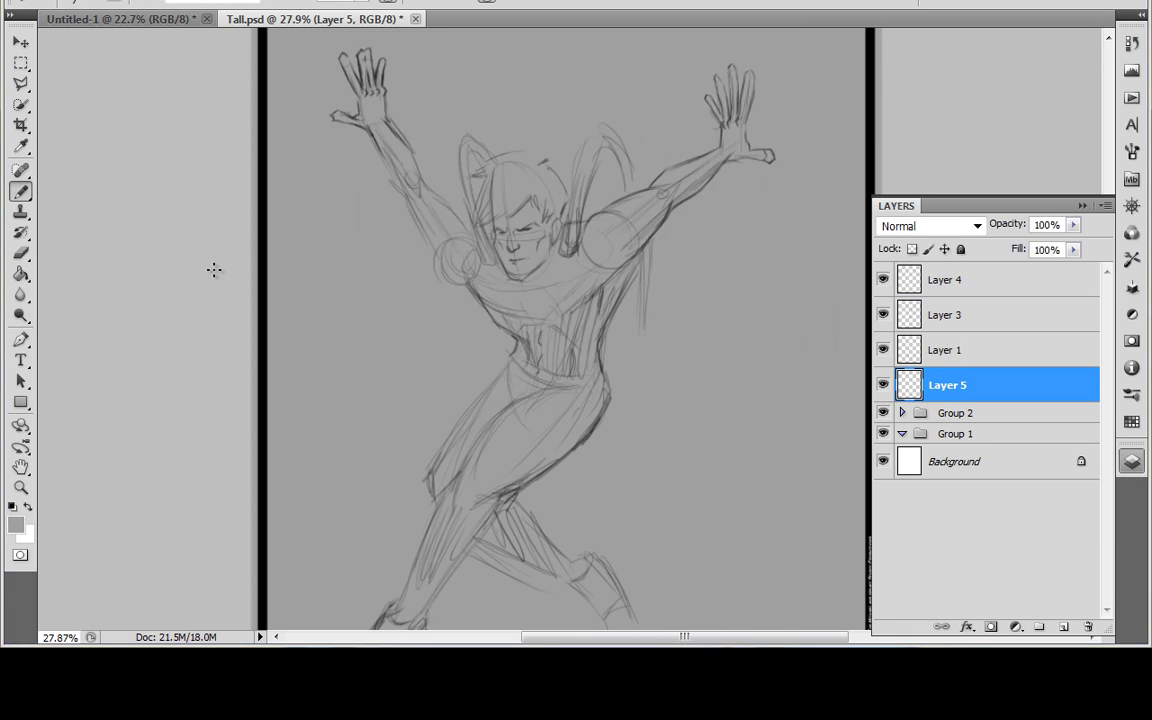
Switch to the Brush tool and choose the 19 px hard round tip.
mouse_move(20, 191)
mouse_down()
mouse_move(113, 210)
mouse_move(100, 191)
mouse_up()
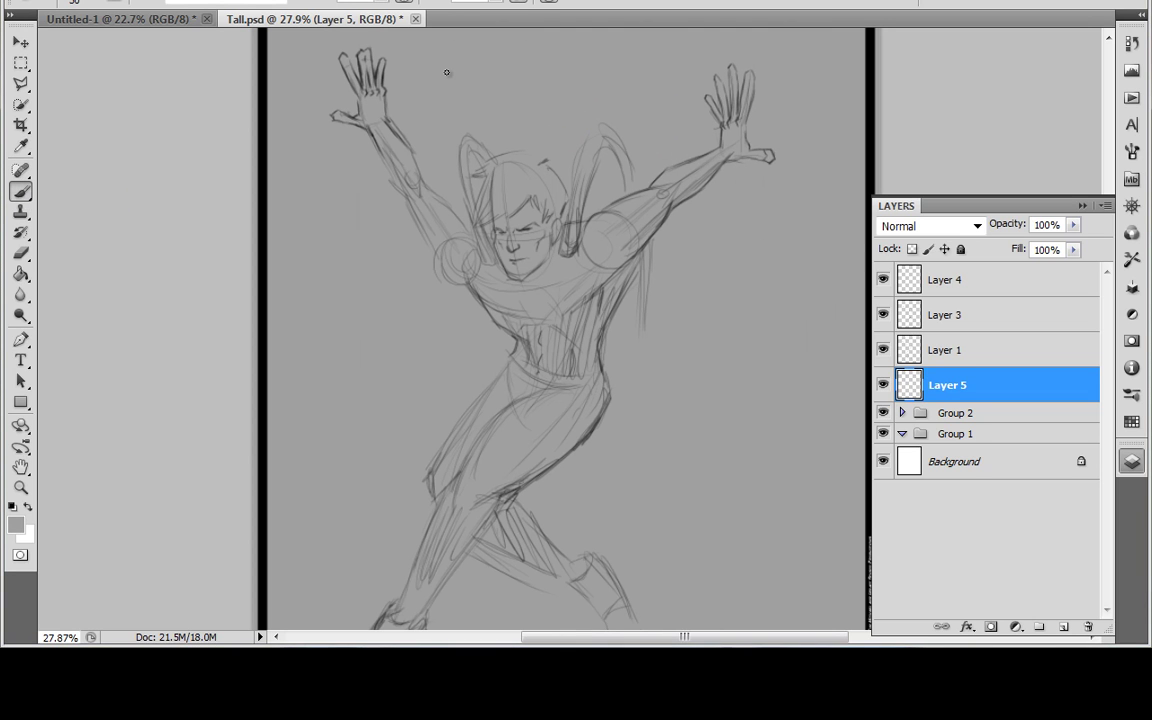
key(bracketright)
key(bracketright)
key(bracketright)
key(bracketright)
key(bracketright)
key(bracketright)
right_click(100, 46)
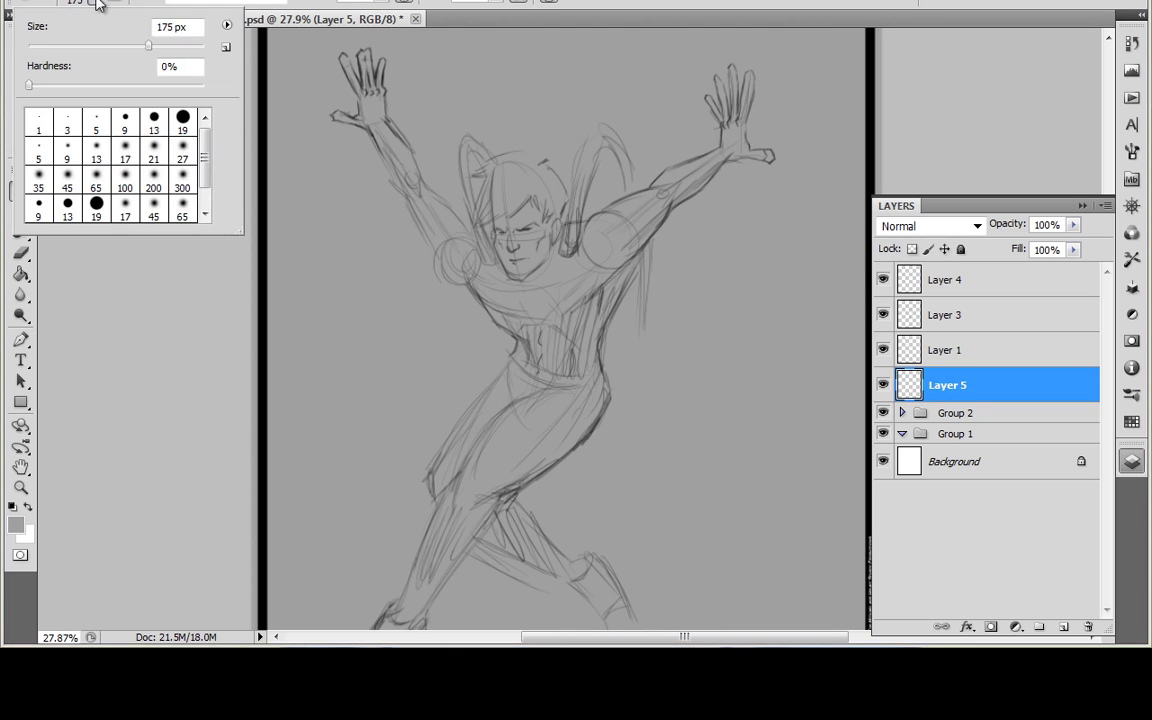
click(185, 126)
key(Return)
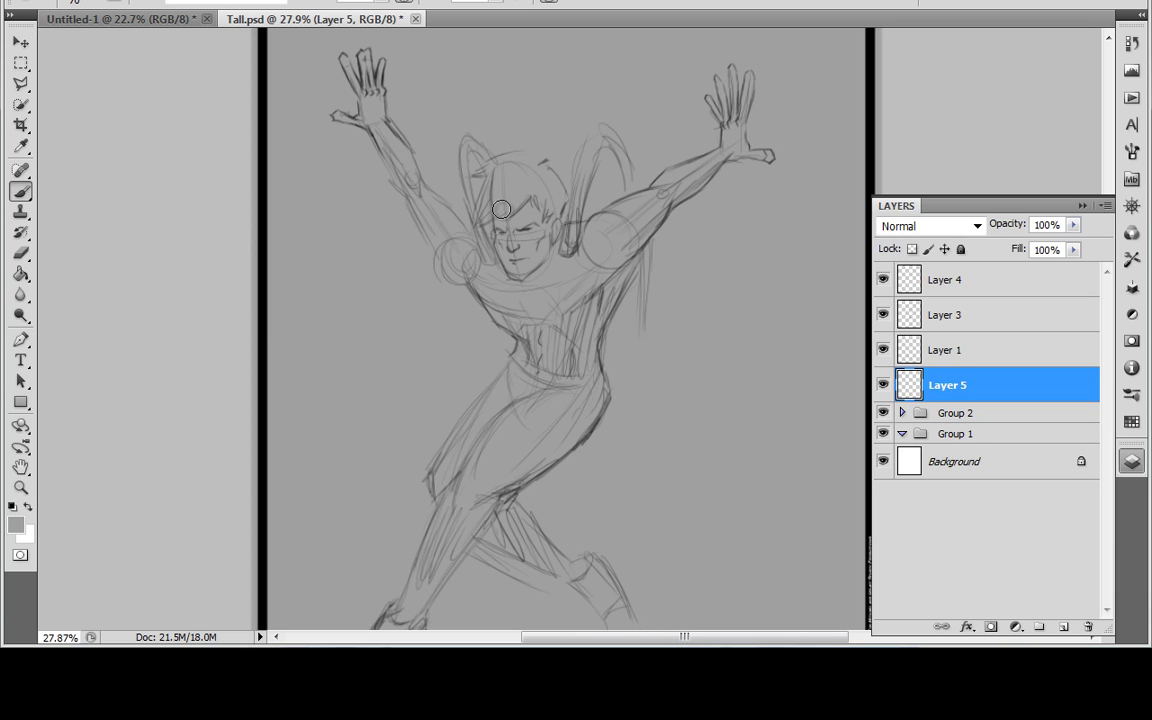
Move Layer 5 to the top of the layer stack and set the foreground color to black, 000000.
drag(977, 388, 975, 268)
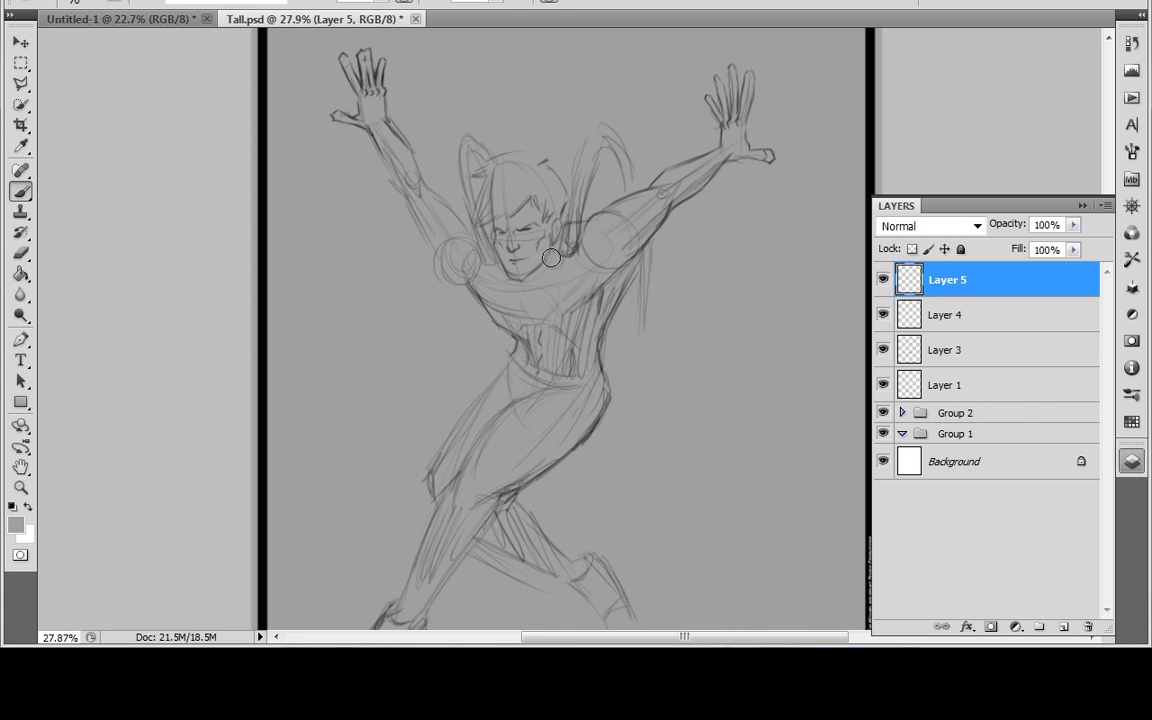
click(19, 525)
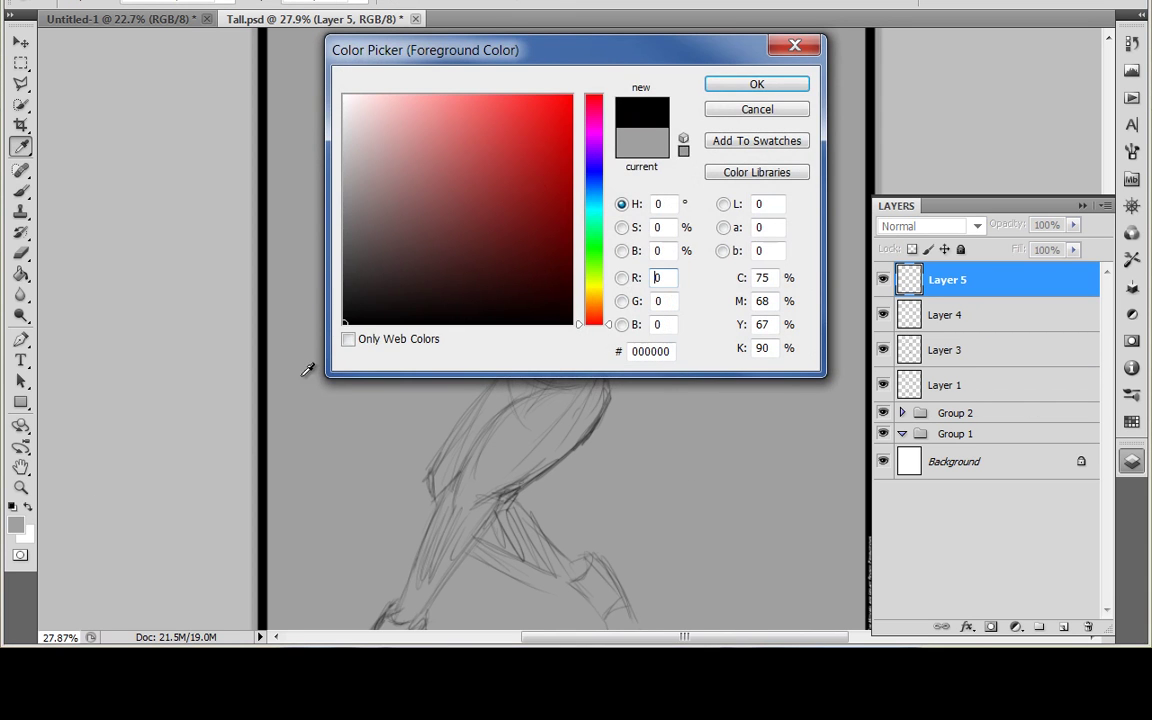
click(757, 85)
Block in the head, torso, thighs and right-hand arm in solid black on Layer 5, enlarging the brush to 125 px.
drag(522, 256, 530, 232)
click(381, 3)
drag(385, 14, 482, 29)
mouse_move(498, 208)
mouse_down()
mouse_move(518, 264)
mouse_move(498, 217)
mouse_move(493, 236)
mouse_move(507, 203)
mouse_move(528, 251)
mouse_move(531, 182)
mouse_move(534, 263)
mouse_move(535, 230)
mouse_move(507, 295)
mouse_move(489, 277)
mouse_move(489, 296)
mouse_move(488, 283)
mouse_move(515, 327)
mouse_move(493, 302)
mouse_move(518, 376)
mouse_move(525, 349)
mouse_move(441, 480)
mouse_move(514, 404)
mouse_move(468, 496)
mouse_move(511, 480)
mouse_move(586, 410)
mouse_move(521, 475)
mouse_move(593, 389)
mouse_move(542, 449)
mouse_move(583, 385)
mouse_move(599, 404)
mouse_move(574, 373)
mouse_move(568, 396)
mouse_move(553, 379)
mouse_move(669, 200)
mouse_move(650, 207)
mouse_move(722, 156)
mouse_move(585, 240)
mouse_move(617, 244)
mouse_move(657, 215)
mouse_move(571, 309)
mouse_move(581, 257)
mouse_move(555, 262)
mouse_move(501, 312)
mouse_move(575, 238)
mouse_up()
key(bracketright)
key(bracketright)
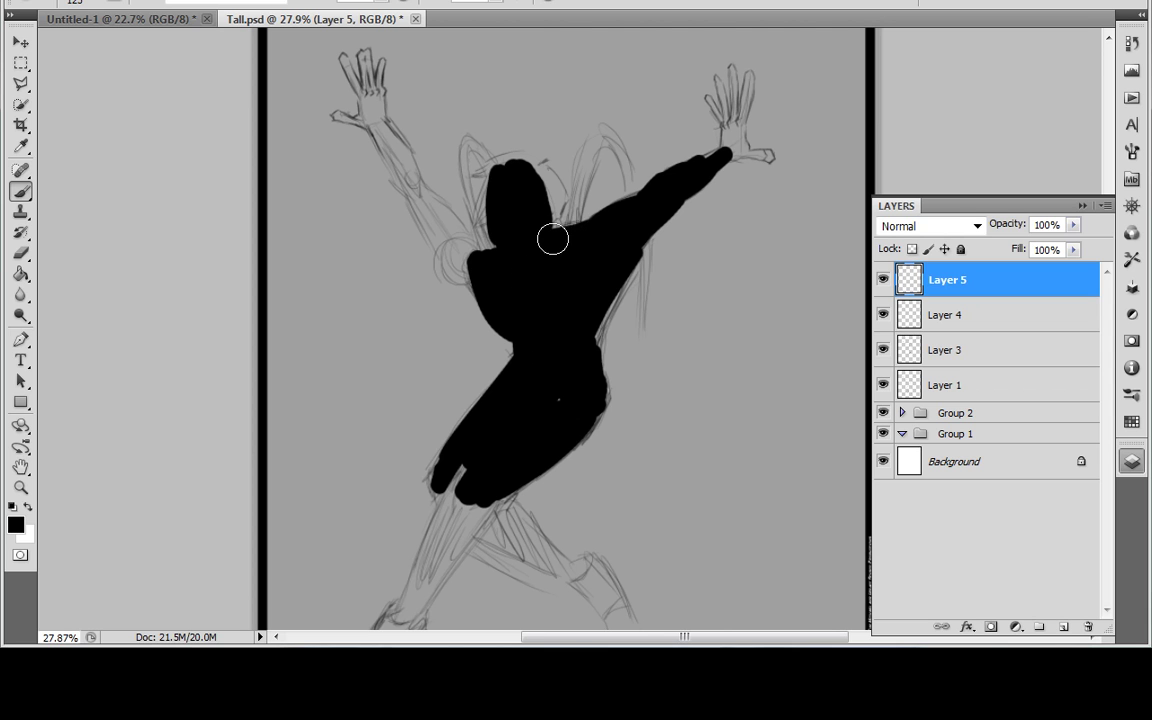
mouse_move(472, 261)
mouse_down()
mouse_move(440, 232)
mouse_move(512, 319)
mouse_move(492, 431)
mouse_up()
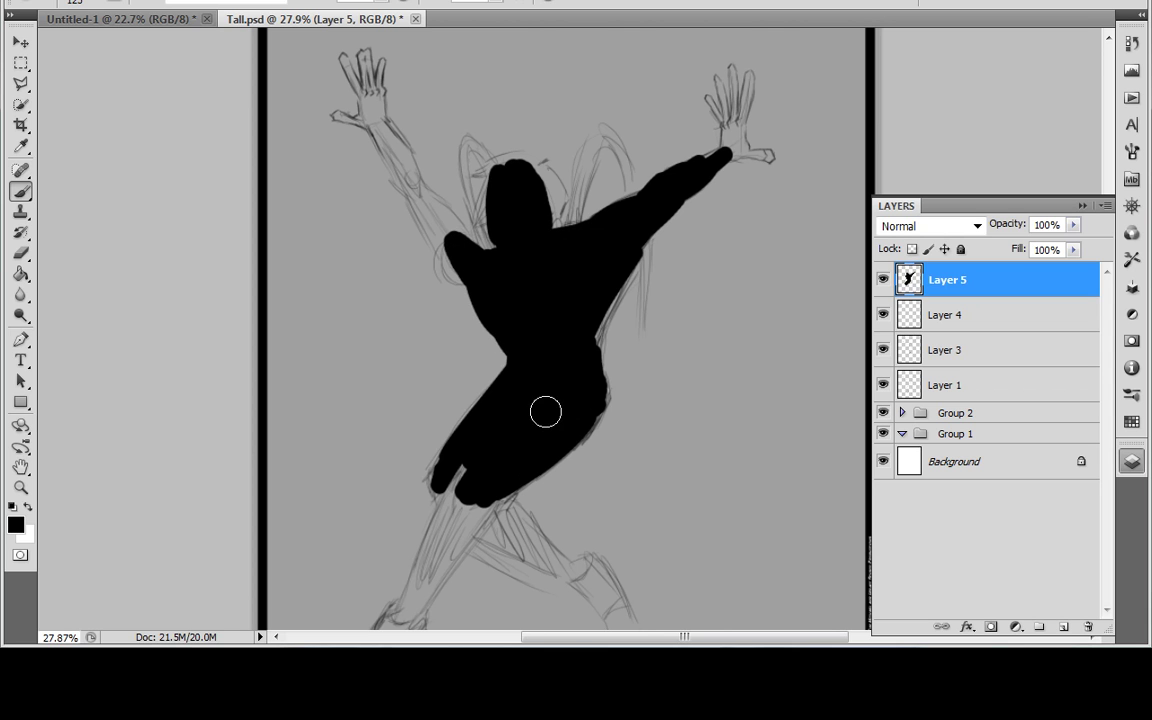
Fill the lower legs, both feet and the right-hand raised hand with black.
drag(470, 482, 437, 546)
mouse_move(488, 515)
mouse_down()
mouse_move(553, 414)
mouse_move(563, 363)
mouse_move(535, 375)
mouse_move(550, 342)
mouse_move(428, 500)
mouse_move(500, 440)
mouse_move(442, 514)
mouse_move(458, 472)
mouse_up()
mouse_move(557, 363)
mouse_down()
mouse_move(589, 386)
mouse_move(560, 335)
mouse_move(620, 420)
mouse_move(700, 482)
mouse_move(680, 468)
mouse_move(665, 402)
mouse_move(681, 458)
mouse_move(687, 437)
mouse_up()
drag(668, 283, 659, 460)
drag(718, 260, 632, 432)
mouse_move(710, 325)
mouse_down()
mouse_move(680, 352)
mouse_move(699, 334)
mouse_move(697, 303)
mouse_move(735, 351)
mouse_move(712, 330)
mouse_move(712, 290)
mouse_move(700, 307)
mouse_move(713, 290)
mouse_up()
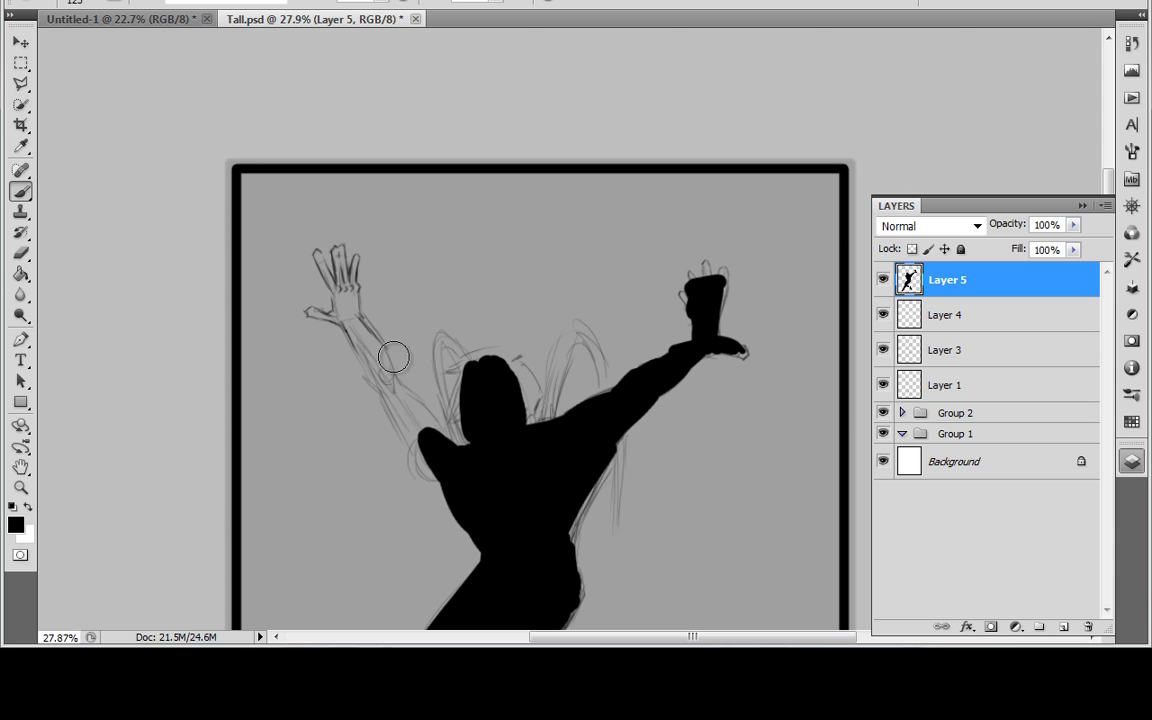
Fill the left-hand arm and hand with black, and extend the silhouette over the hair.
mouse_move(412, 425)
mouse_down()
mouse_move(407, 402)
mouse_move(364, 362)
mouse_move(372, 395)
mouse_move(385, 415)
mouse_move(381, 375)
mouse_move(330, 314)
mouse_move(352, 326)
mouse_move(313, 254)
mouse_move(352, 298)
mouse_move(340, 271)
mouse_move(342, 285)
mouse_up()
key(space)
drag(625, 458, 609, 353)
mouse_move(446, 291)
mouse_down()
mouse_move(436, 253)
mouse_move(480, 256)
mouse_move(507, 292)
mouse_move(512, 283)
mouse_move(505, 301)
mouse_move(490, 257)
mouse_move(500, 309)
mouse_move(514, 281)
mouse_move(505, 319)
mouse_move(468, 271)
mouse_up()
Fill the areas beside the neck, above the shoulder and below the right-hand arm with black.
scroll(727, 539, down, 2)
scroll(612, 502, up, 3)
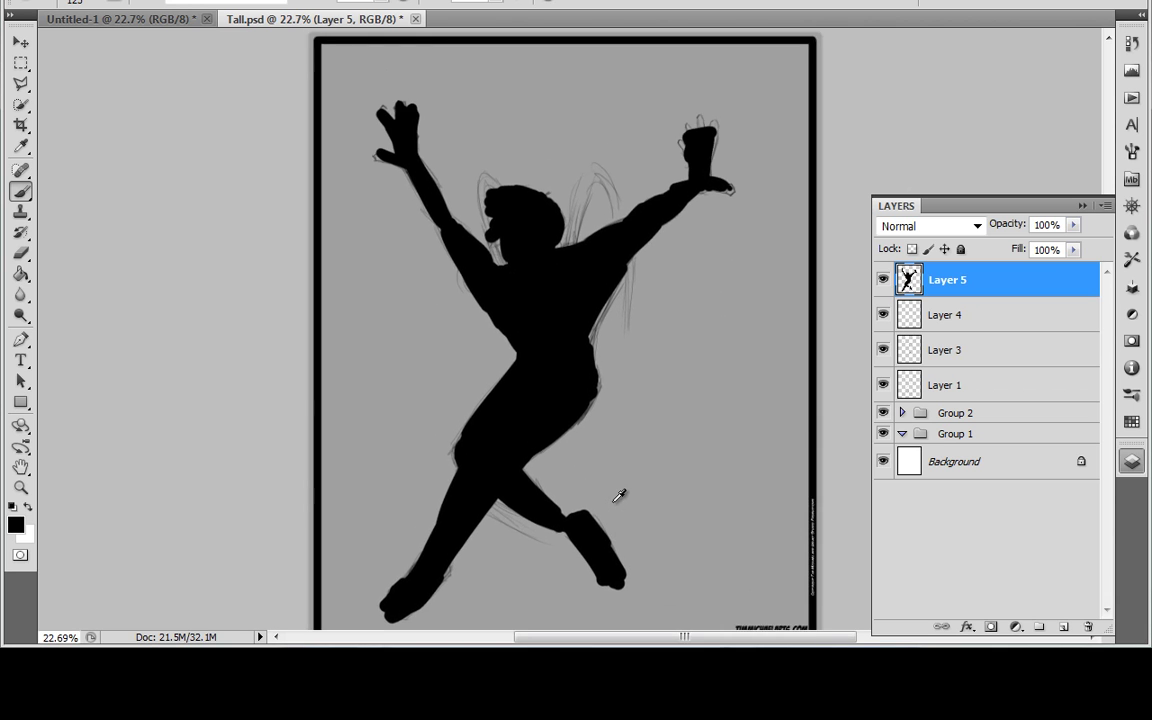
drag(617, 561, 623, 413)
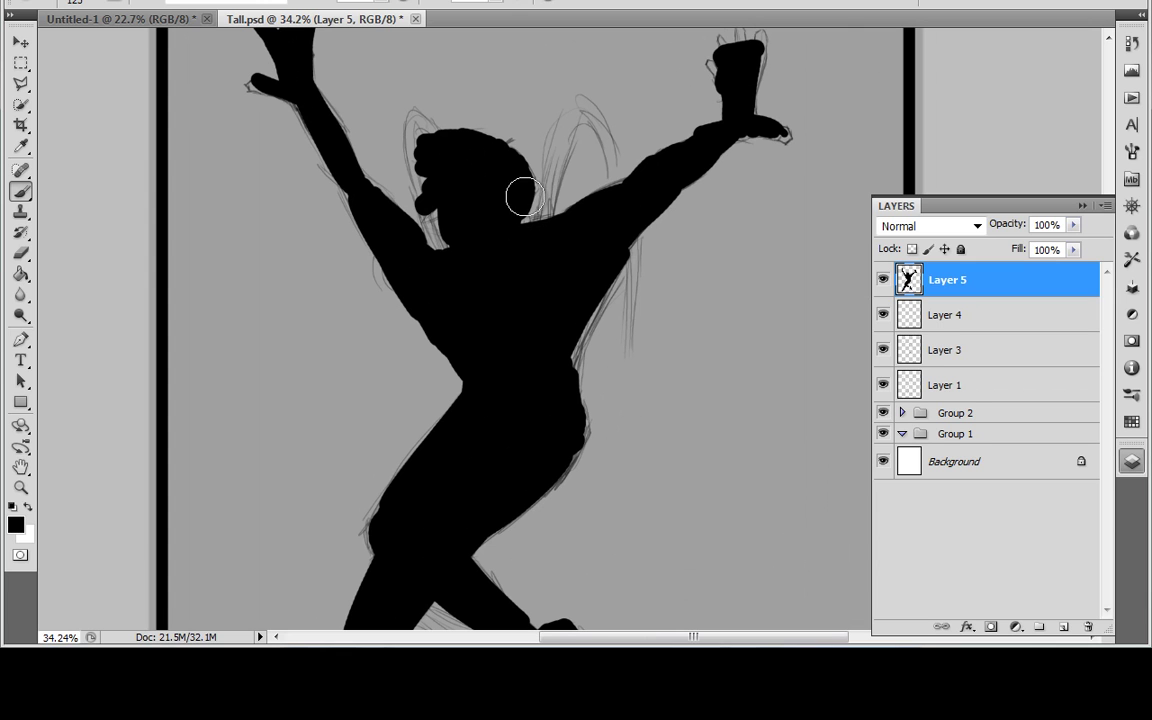
mouse_move(527, 193)
mouse_down()
mouse_move(561, 185)
mouse_move(534, 208)
mouse_up()
drag(436, 214, 441, 235)
mouse_move(615, 284)
mouse_down()
mouse_move(615, 321)
mouse_move(599, 291)
mouse_move(598, 301)
mouse_move(609, 379)
mouse_move(610, 358)
mouse_move(584, 378)
mouse_move(593, 356)
mouse_move(573, 336)
mouse_move(604, 284)
mouse_up()
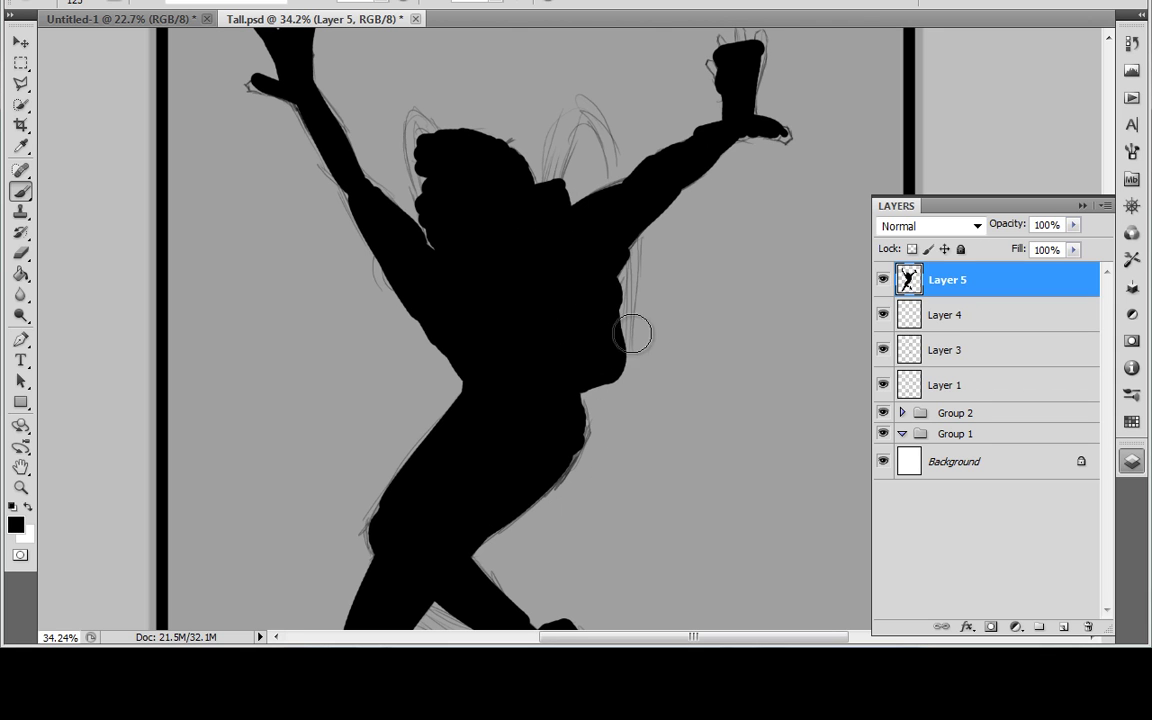
click(565, 195)
drag(543, 188, 548, 180)
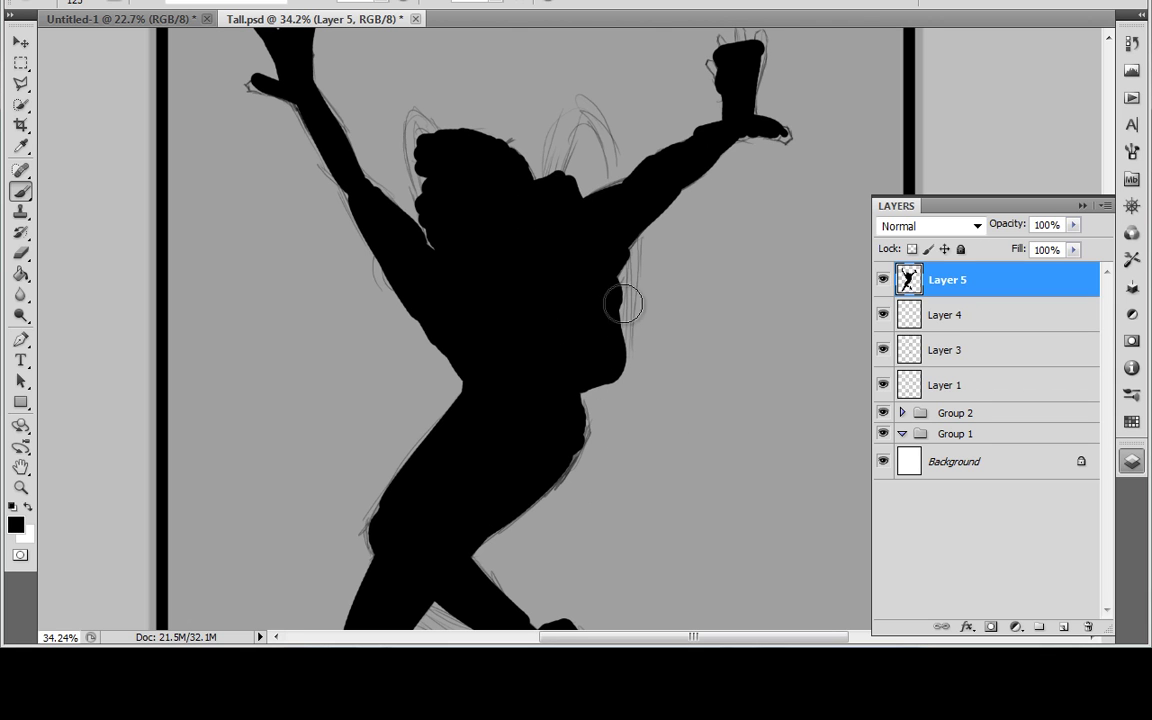
Block in a broad black wing extending right from the torso and a long tail shape descending behind the legs.
drag(624, 405, 560, 300)
mouse_move(540, 268)
mouse_down()
mouse_move(571, 337)
mouse_move(582, 462)
mouse_move(568, 373)
mouse_move(517, 303)
mouse_move(586, 480)
mouse_up()
drag(523, 385, 560, 420)
mouse_move(605, 443)
mouse_down()
mouse_move(545, 405)
mouse_move(639, 555)
mouse_move(560, 366)
mouse_move(628, 500)
mouse_move(584, 279)
mouse_move(540, 148)
mouse_move(555, 128)
mouse_move(749, 143)
mouse_move(616, 126)
mouse_move(780, 172)
mouse_move(786, 230)
mouse_move(698, 224)
mouse_move(596, 238)
mouse_move(682, 197)
mouse_move(552, 220)
mouse_move(543, 148)
mouse_move(565, 121)
mouse_move(561, 184)
mouse_move(613, 185)
mouse_up()
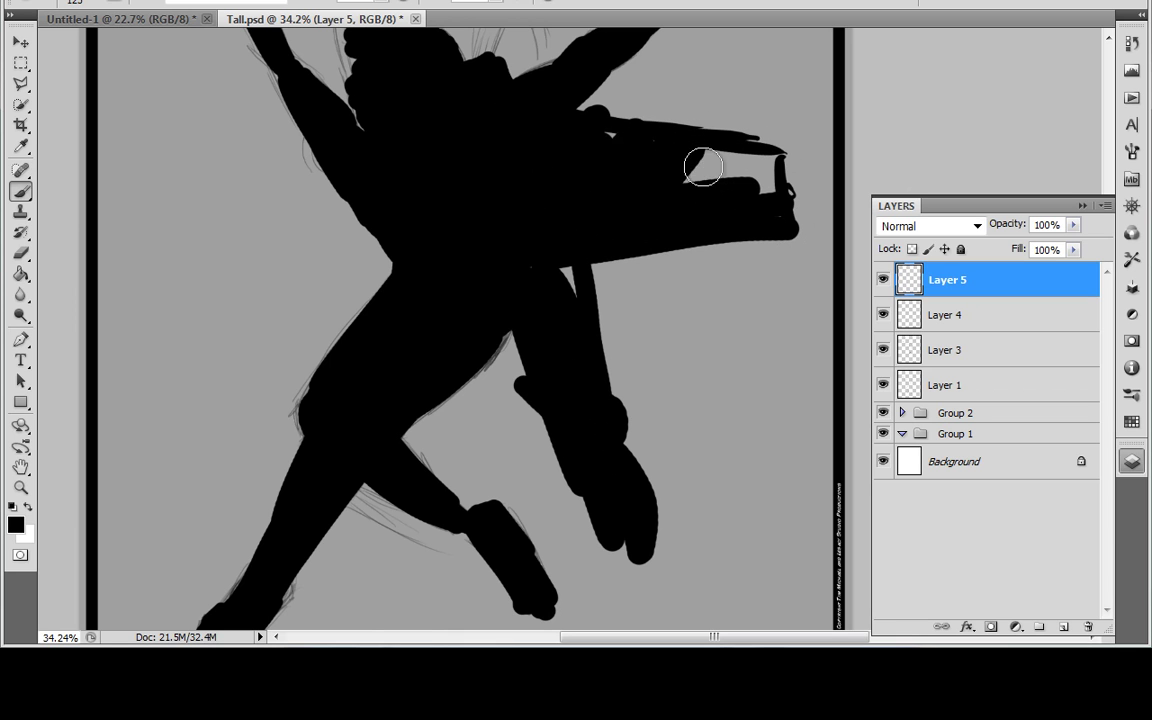
mouse_move(719, 160)
mouse_down()
mouse_move(761, 157)
mouse_move(609, 136)
mouse_up()
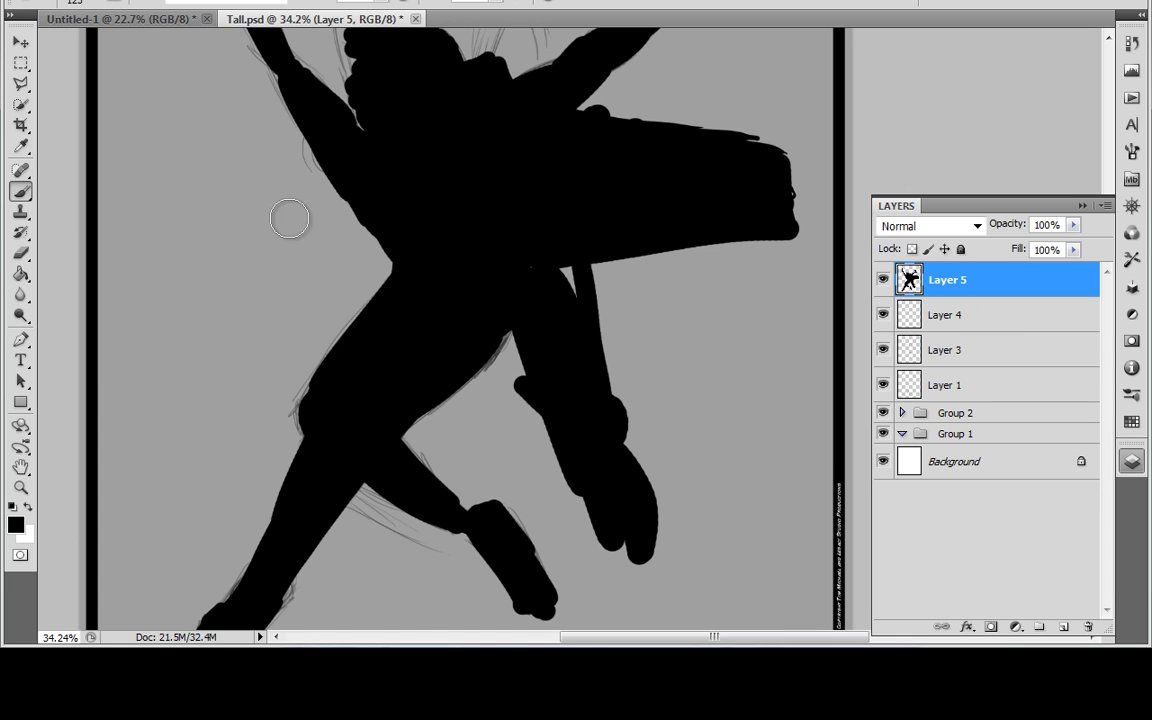
Paint a matching black wing on the left of the torso and widen the tail into a flared end.
mouse_move(245, 238)
mouse_down()
mouse_move(396, 167)
mouse_move(273, 220)
mouse_move(263, 294)
mouse_move(433, 267)
mouse_move(326, 276)
mouse_move(262, 243)
mouse_move(276, 258)
mouse_move(363, 194)
mouse_move(348, 256)
mouse_move(393, 247)
mouse_up()
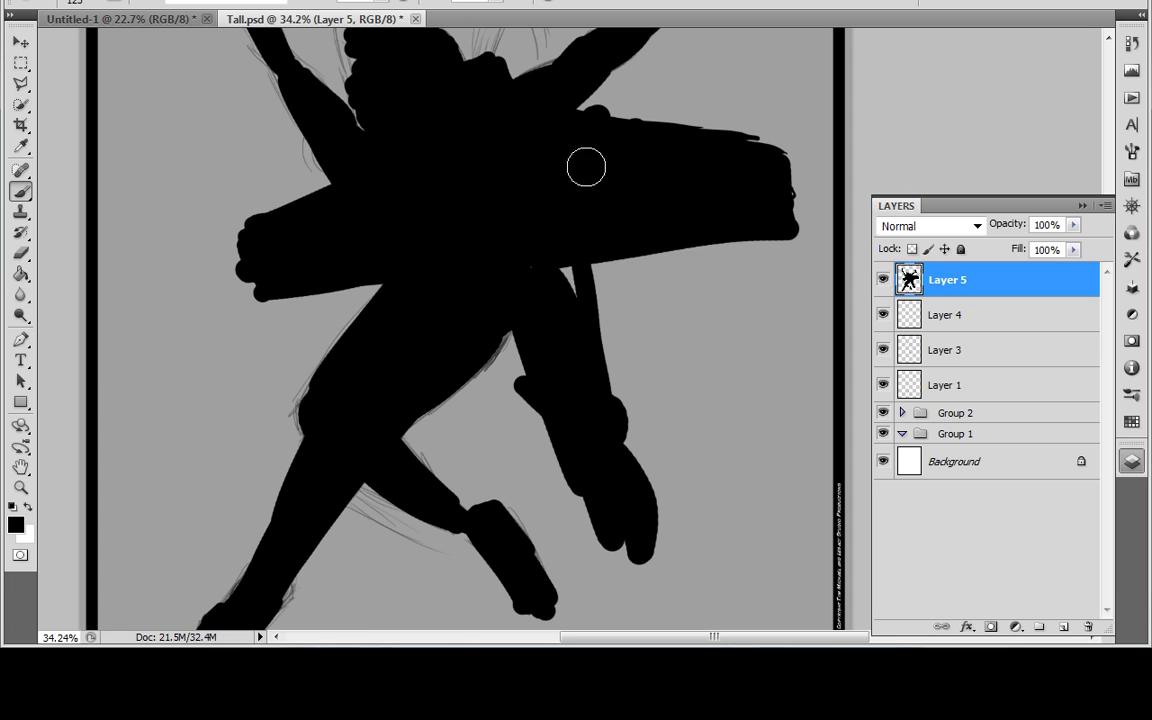
mouse_move(587, 244)
mouse_down()
mouse_move(494, 296)
mouse_move(571, 314)
mouse_move(597, 216)
mouse_up()
drag(608, 418, 628, 432)
mouse_move(678, 479)
mouse_down()
mouse_move(699, 463)
mouse_move(576, 473)
mouse_move(712, 530)
mouse_move(615, 532)
mouse_move(525, 334)
mouse_move(604, 476)
mouse_up()
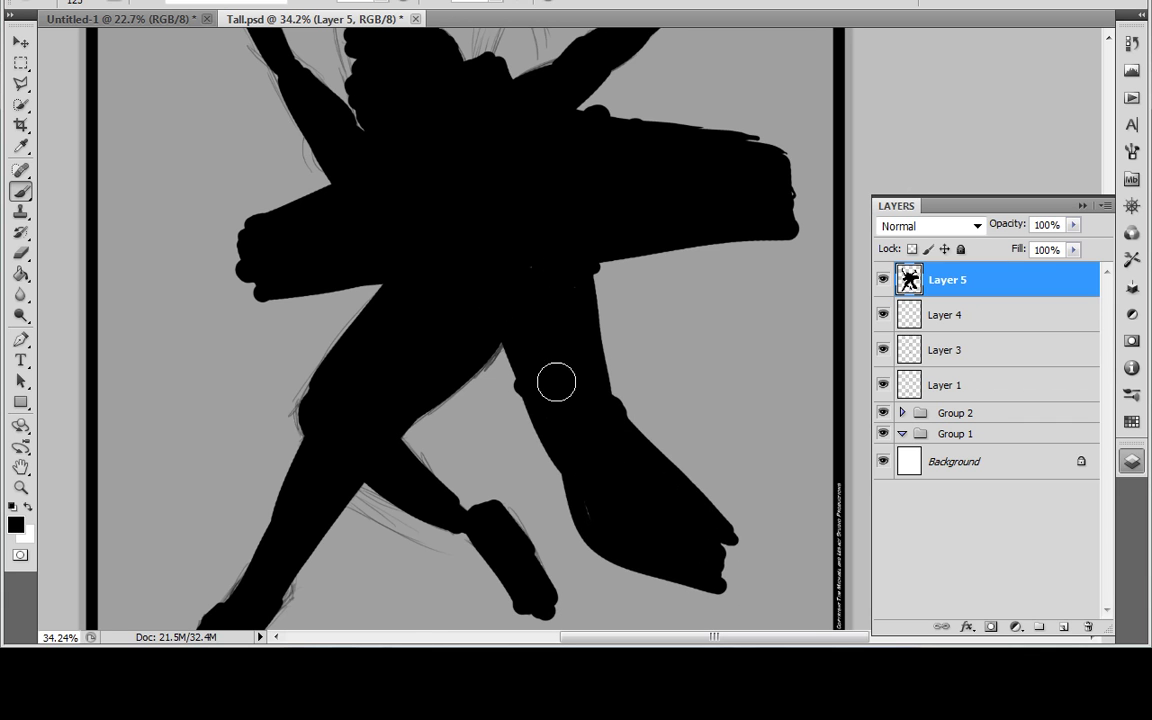
Paint two tall black spikes beside the head and an upright fin at the tip of each wing.
drag(591, 156, 581, 398)
mouse_move(514, 307)
mouse_down()
mouse_move(452, 139)
mouse_move(461, 307)
mouse_move(456, 176)
mouse_move(472, 253)
mouse_move(480, 227)
mouse_move(478, 237)
mouse_move(456, 171)
mouse_move(497, 298)
mouse_move(454, 151)
mouse_move(360, 199)
mouse_move(352, 174)
mouse_move(368, 252)
mouse_up()
mouse_move(746, 378)
mouse_down()
mouse_move(774, 419)
mouse_move(774, 471)
mouse_move(768, 292)
mouse_up()
mouse_move(221, 478)
mouse_down()
mouse_move(212, 390)
mouse_move(228, 475)
mouse_up()
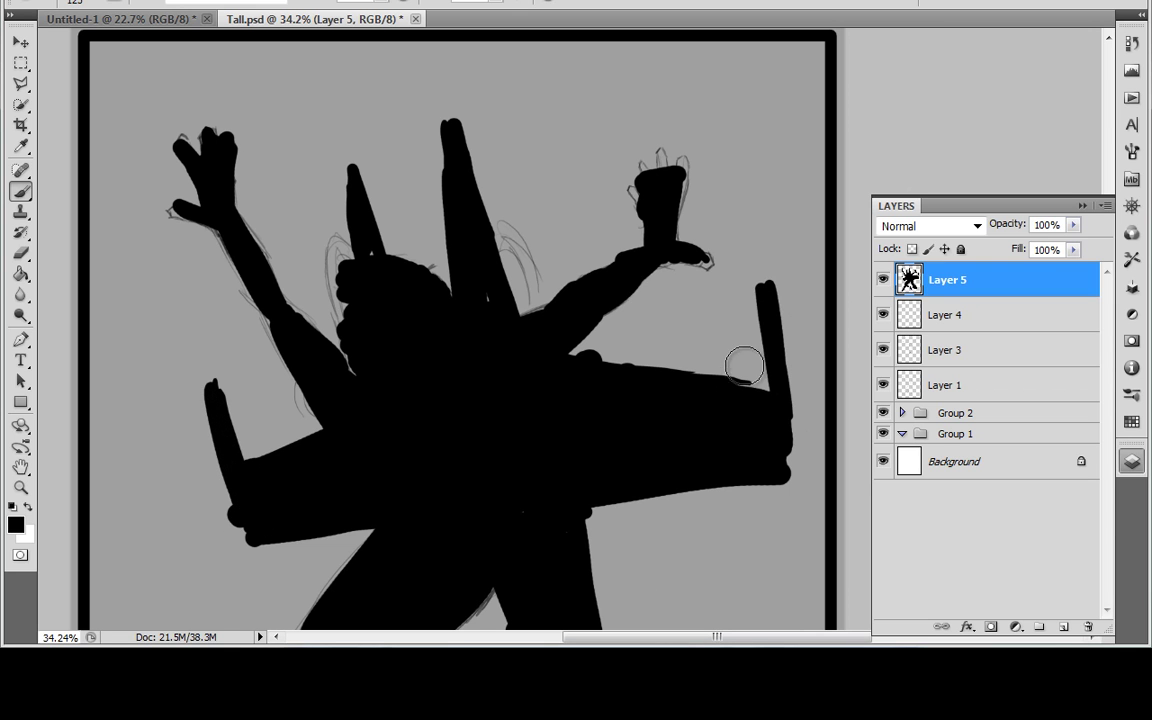
mouse_move(742, 374)
mouse_down()
mouse_move(765, 336)
mouse_move(764, 383)
mouse_up()
mouse_move(246, 432)
mouse_down()
mouse_move(262, 457)
mouse_move(219, 432)
mouse_up()
Extend the flared end of the tail downward with pointed black fins.
key(space)
mouse_move(700, 555)
mouse_down()
mouse_move(627, 361)
mouse_move(669, 437)
mouse_move(607, 380)
mouse_move(656, 445)
mouse_move(591, 394)
mouse_move(560, 390)
mouse_up()
drag(568, 472, 568, 498)
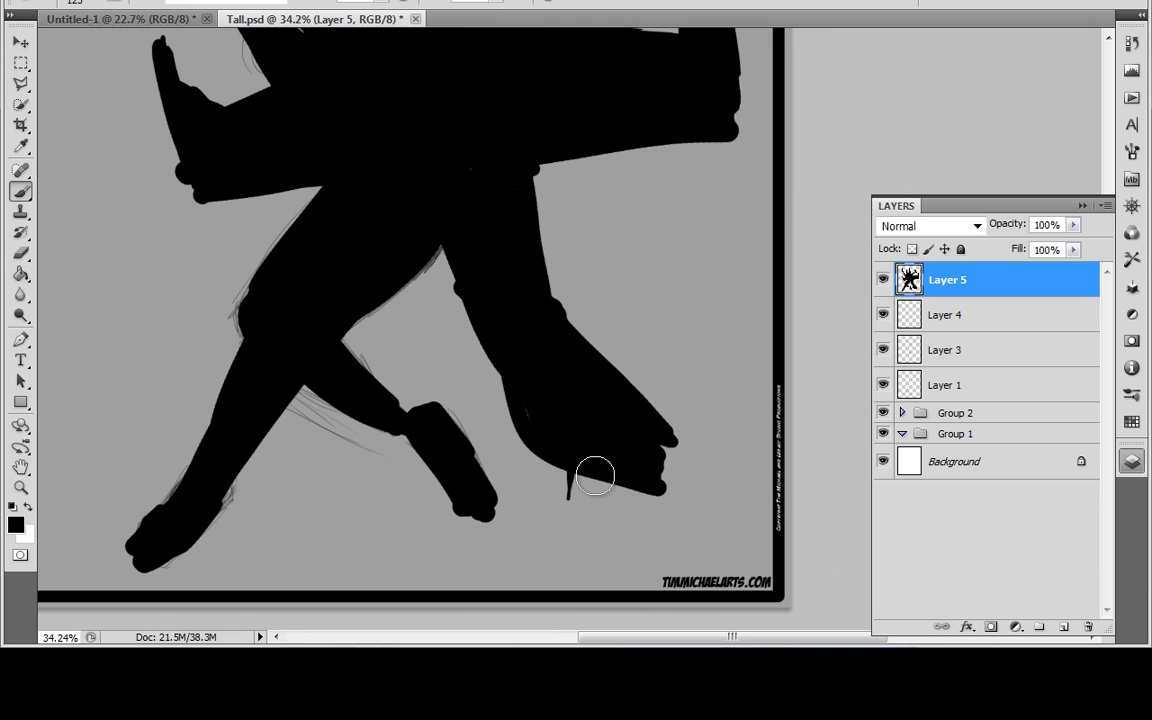
mouse_move(633, 542)
mouse_down()
mouse_move(548, 417)
mouse_move(588, 485)
mouse_move(528, 441)
mouse_move(516, 474)
mouse_move(527, 438)
mouse_move(518, 495)
mouse_move(545, 432)
mouse_move(563, 457)
mouse_move(548, 462)
mouse_move(586, 467)
mouse_move(633, 542)
mouse_move(643, 510)
mouse_move(618, 470)
mouse_move(623, 508)
mouse_move(608, 508)
mouse_move(553, 463)
mouse_move(630, 437)
mouse_up()
mouse_move(584, 180)
mouse_down()
mouse_move(640, 409)
mouse_move(630, 411)
mouse_up()
Lower the opacity of Layer 5 to 47%.
scroll(619, 475, down, 5)
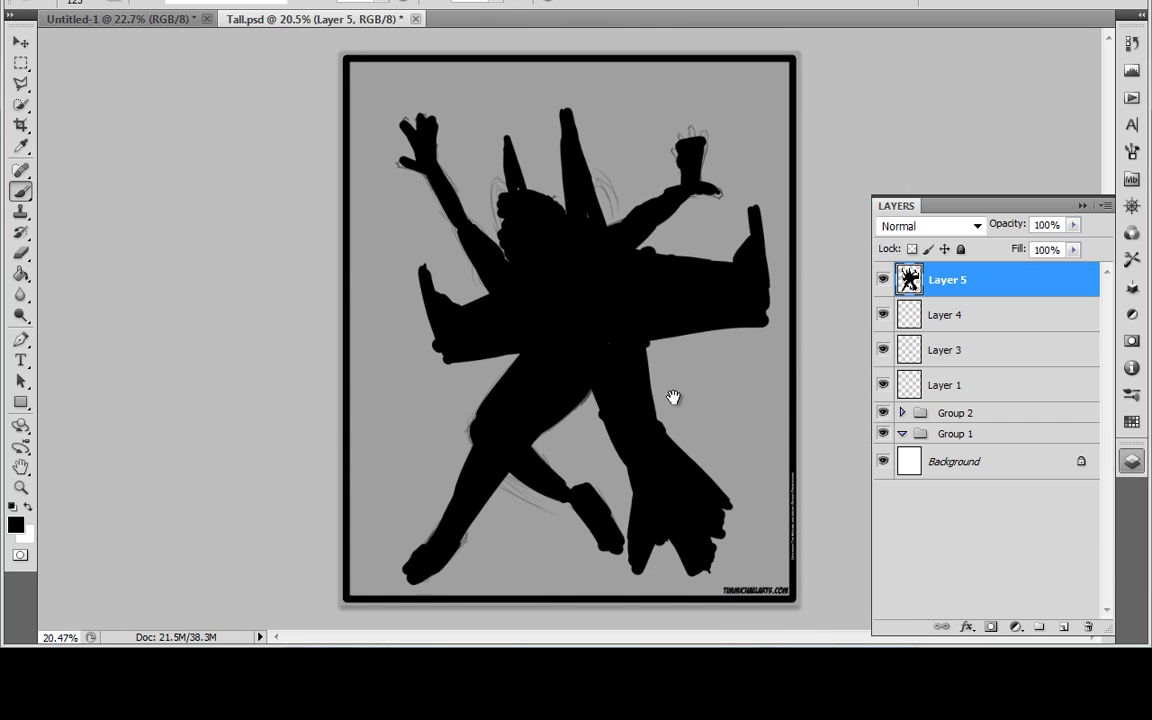
scroll(805, 366, up, 1)
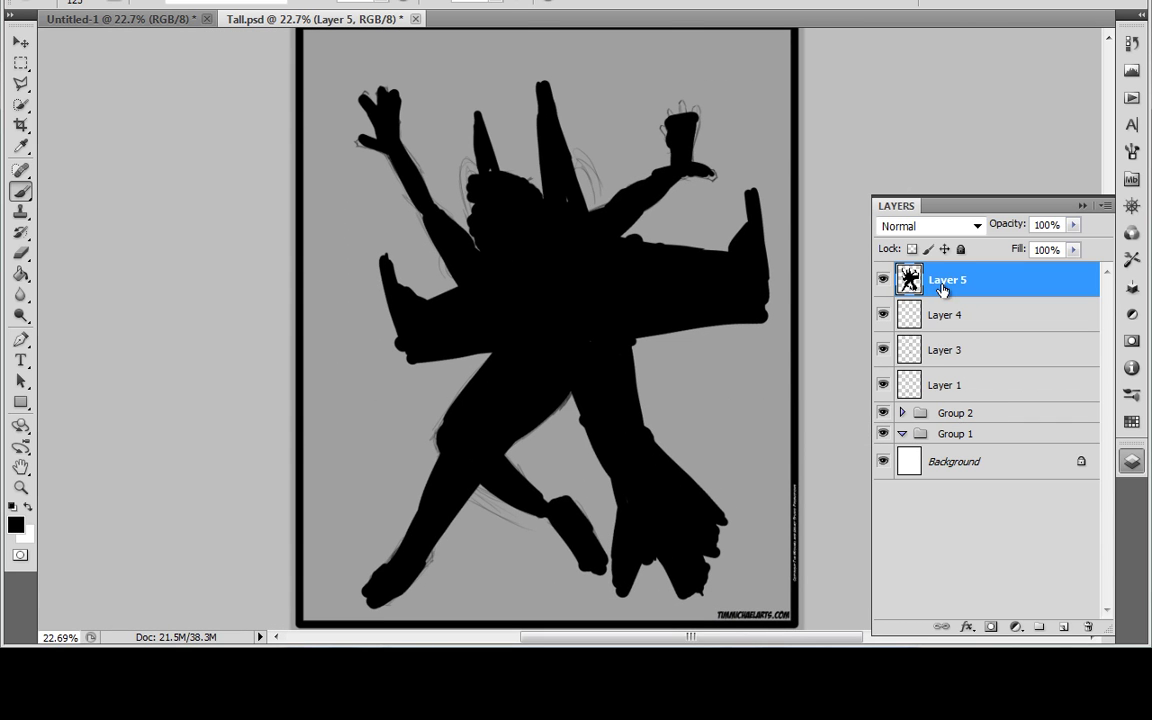
click(1073, 224)
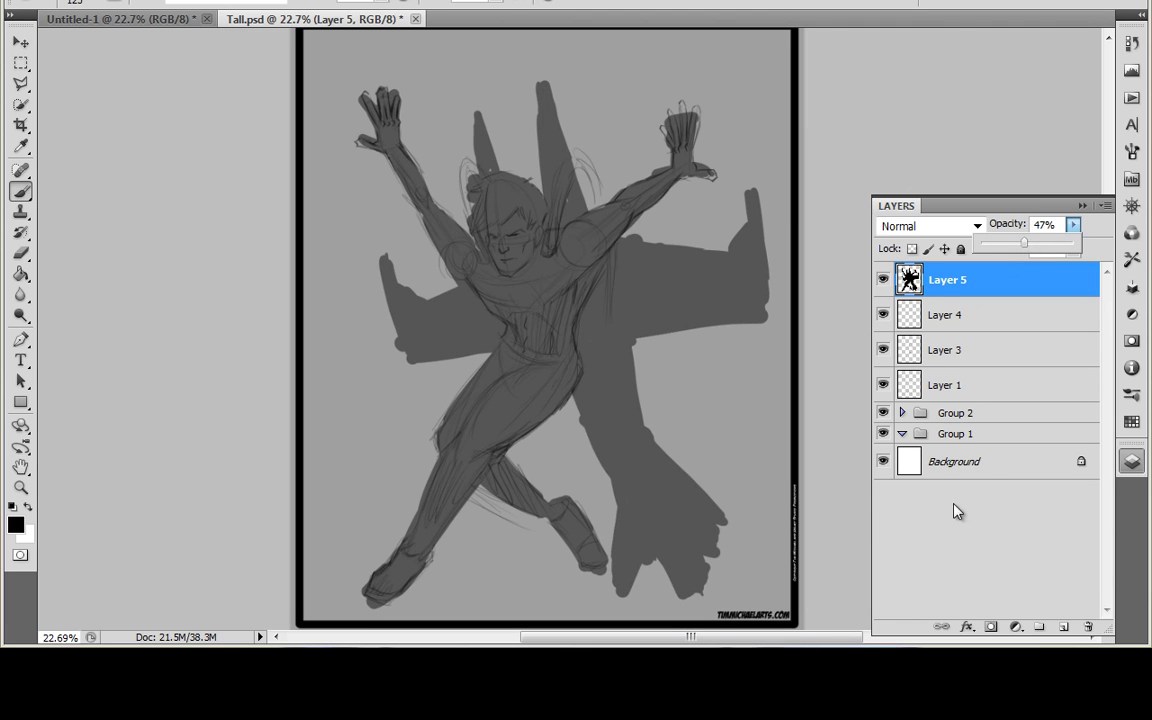
drag(640, 349, 607, 373)
scroll(607, 478, up, 3)
scroll(580, 450, up, 5)
scroll(495, 355, up, 4)
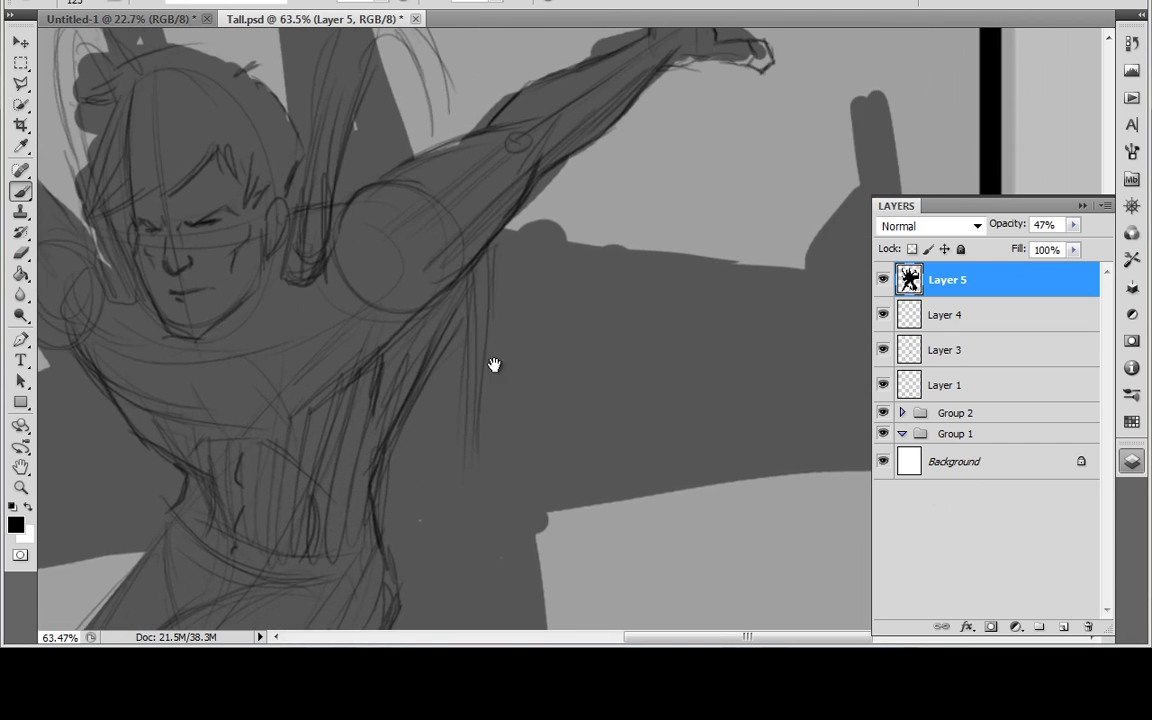
Raise the opacity of Layer 5 and move it below Layer 1 in the layer stack.
drag(534, 440, 668, 418)
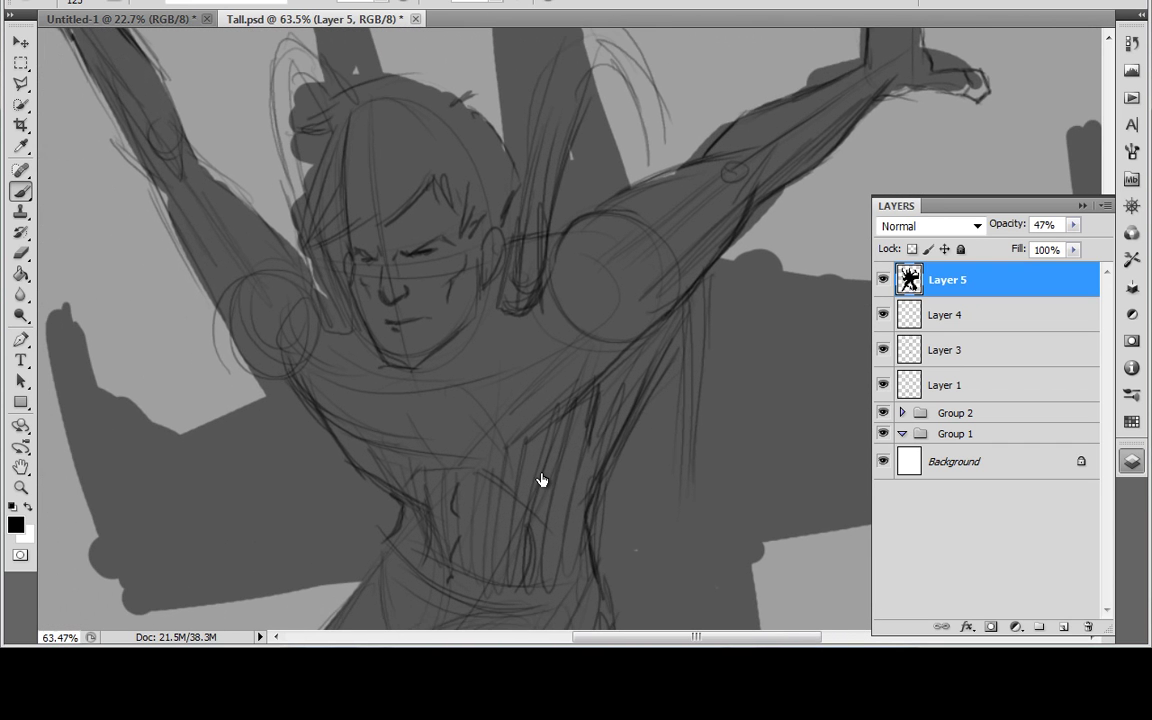
click(883, 350)
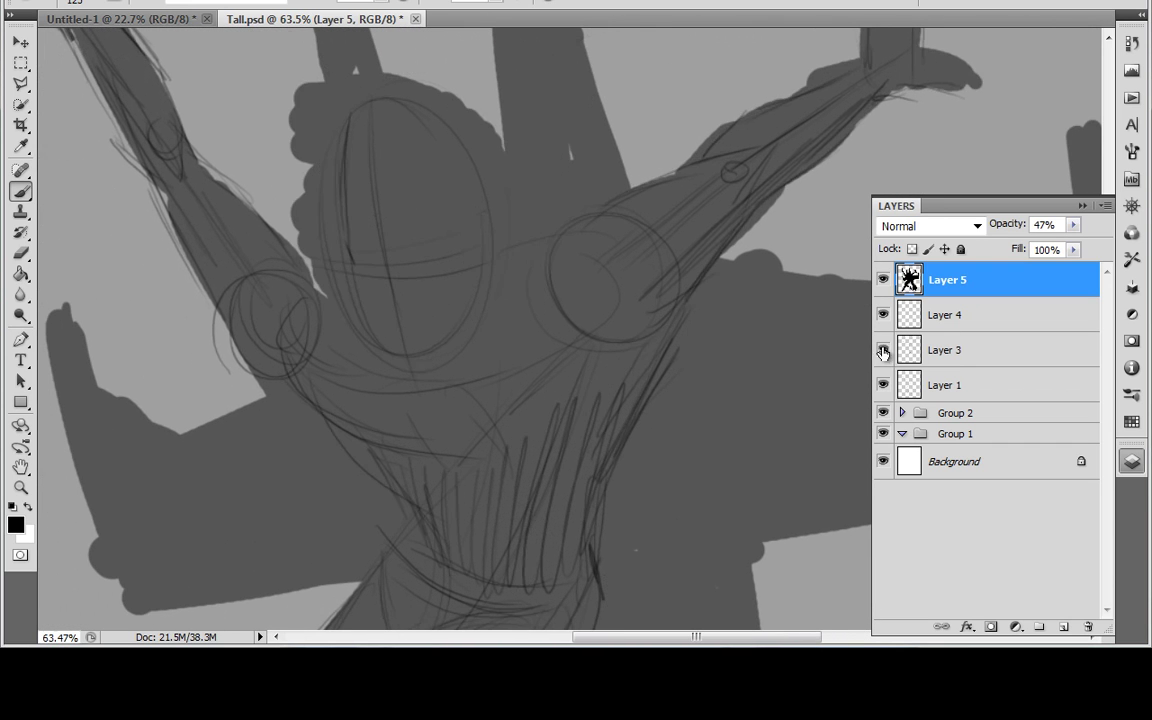
click(883, 350)
click(1072, 225)
drag(977, 287, 976, 370)
Invert the colours of Layer 3 and Layer 1 so their sketch lines contrast with the dark silhouette.
click(957, 318)
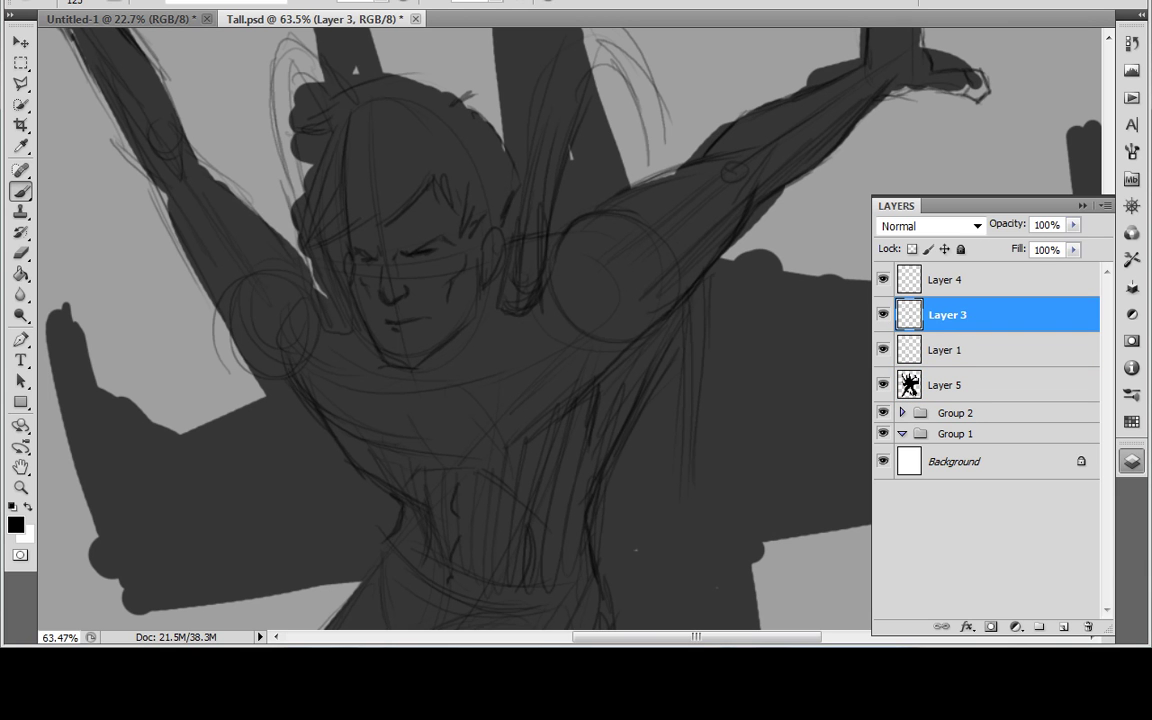
click(262, 2)
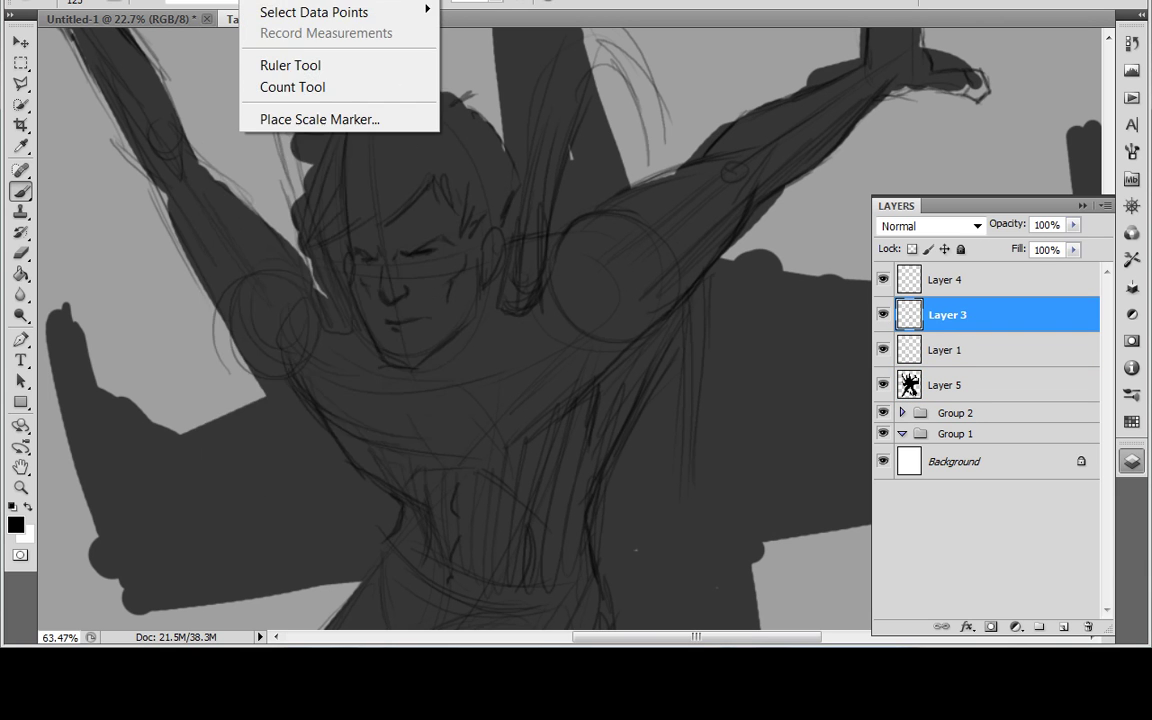
mouse_move(92, 2)
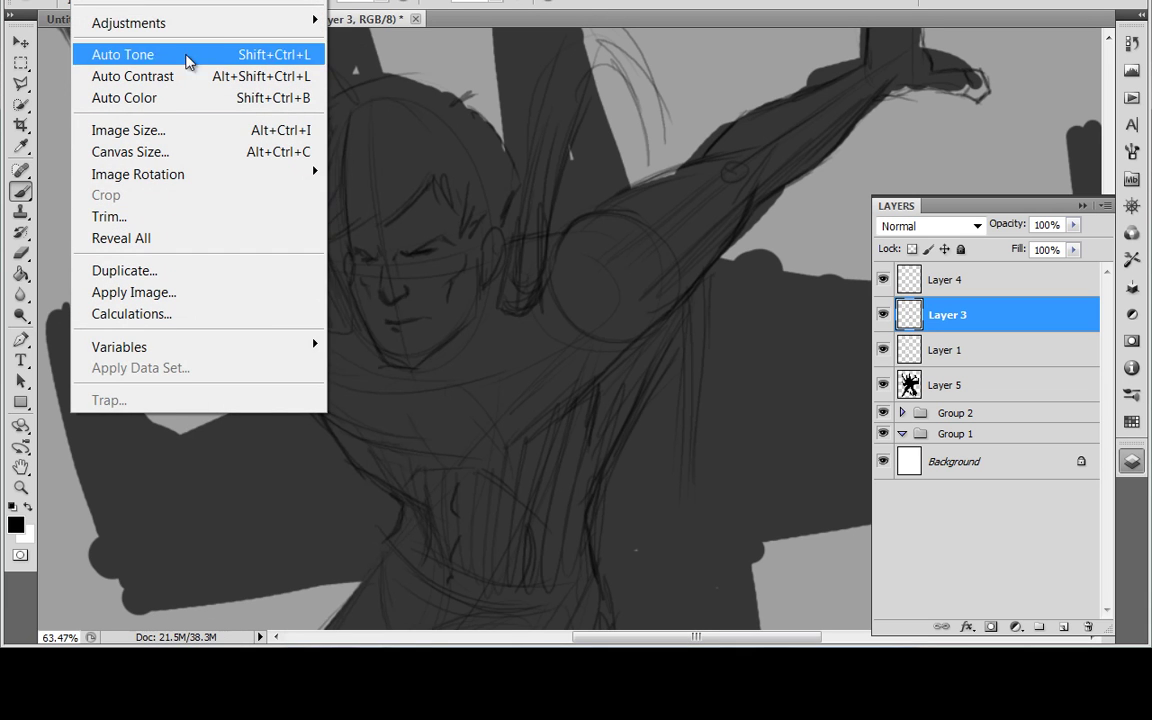
mouse_move(195, 22)
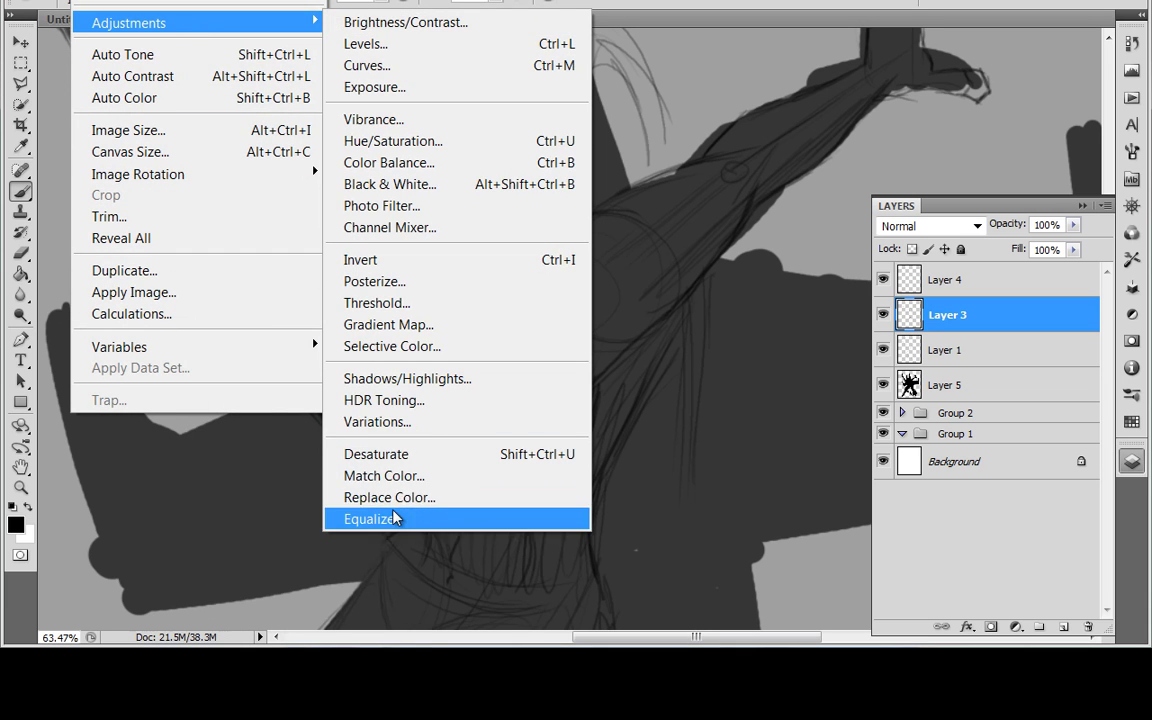
click(396, 260)
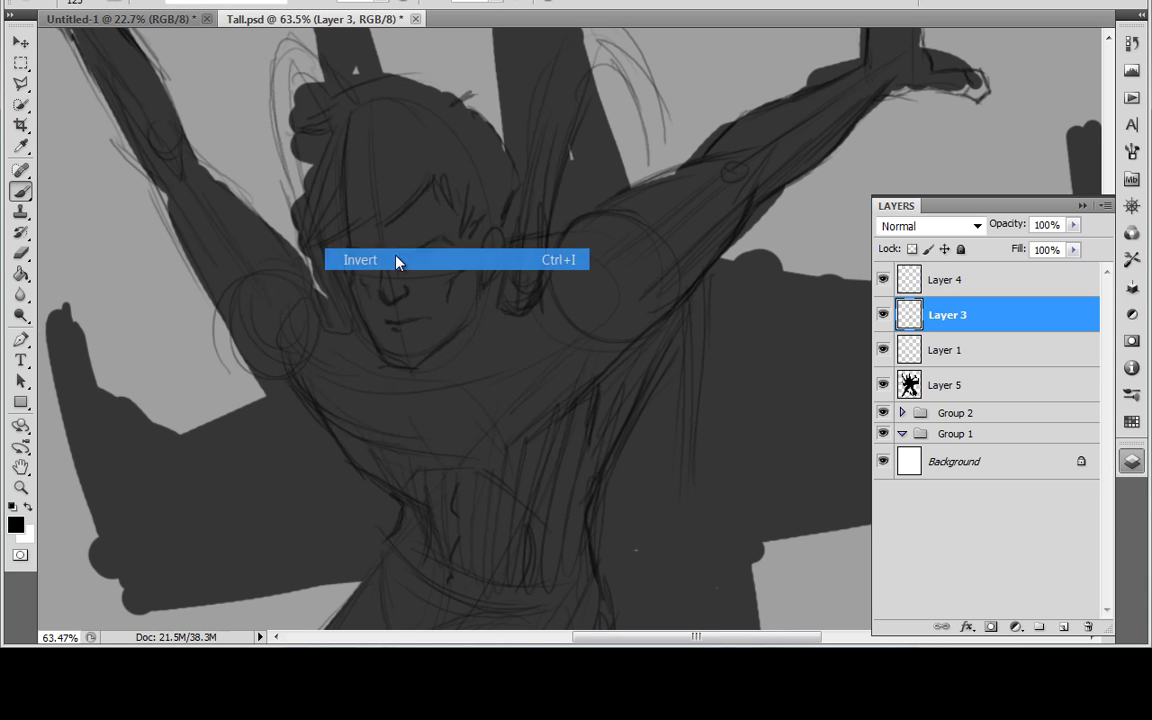
click(946, 350)
click(113, 3)
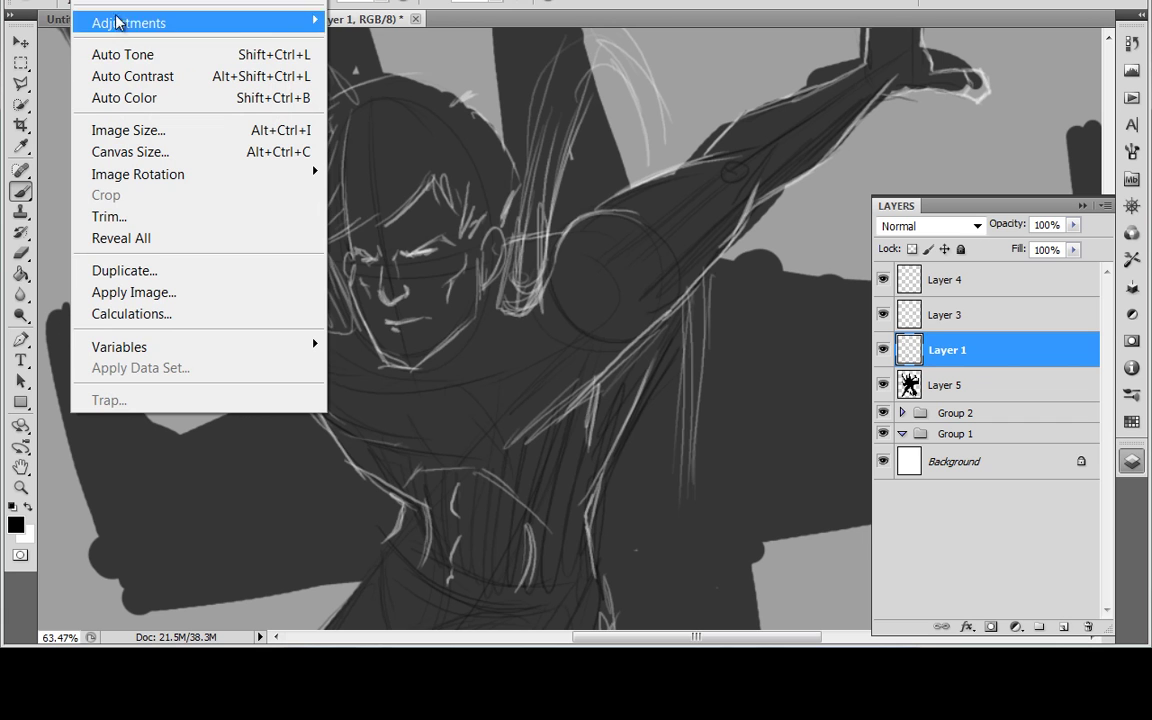
mouse_move(125, 24)
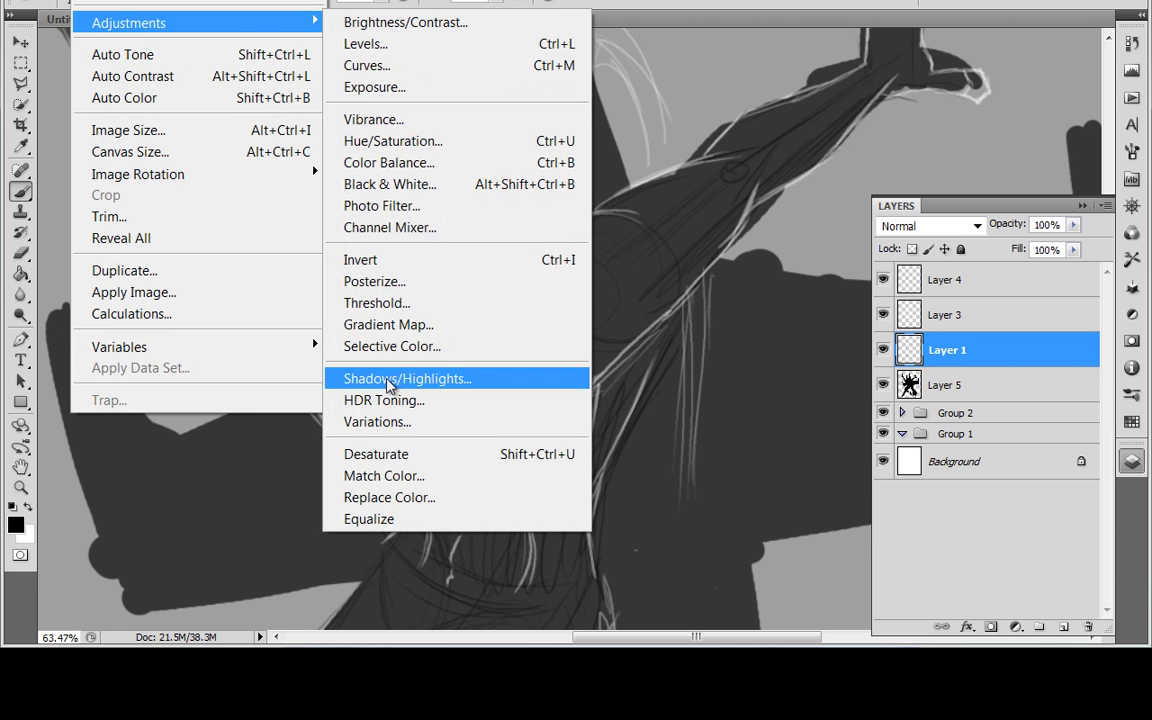
click(380, 260)
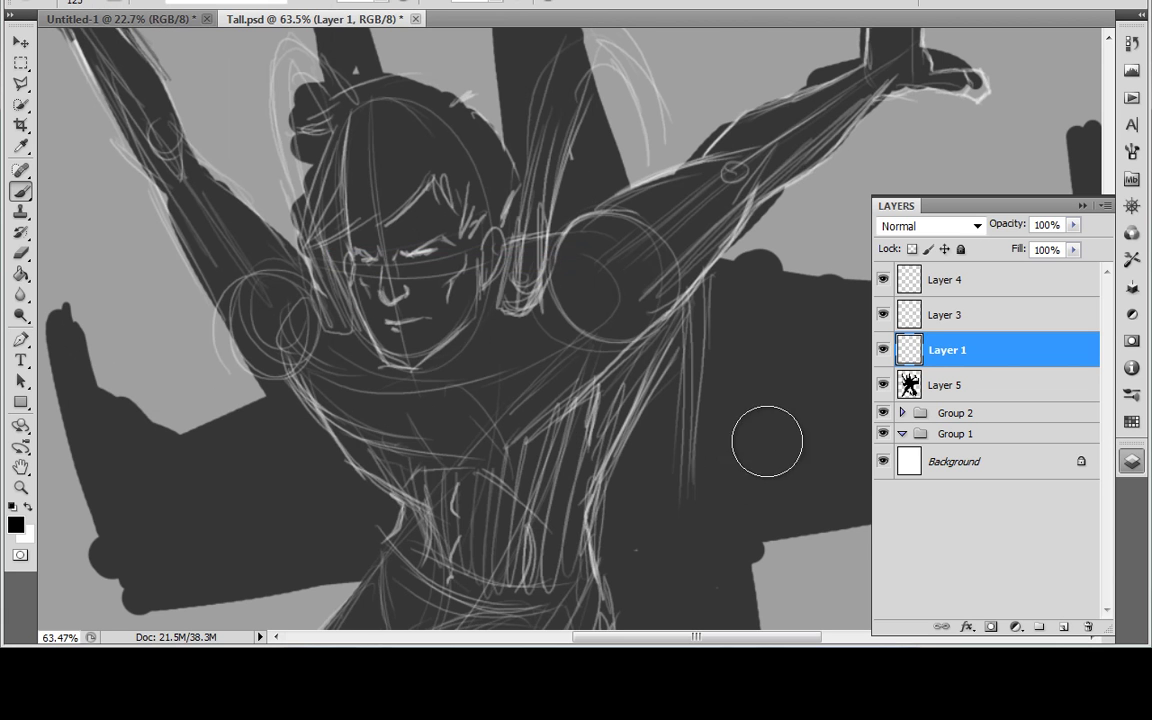
Sample a light grey from the sketch lines and reinforce the curved shape right of the head with the Pencil tool.
mouse_move(676, 468)
mouse_down()
mouse_move(566, 406)
mouse_move(475, 415)
mouse_up()
mouse_move(590, 375)
mouse_down()
mouse_move(545, 445)
mouse_move(670, 494)
mouse_up()
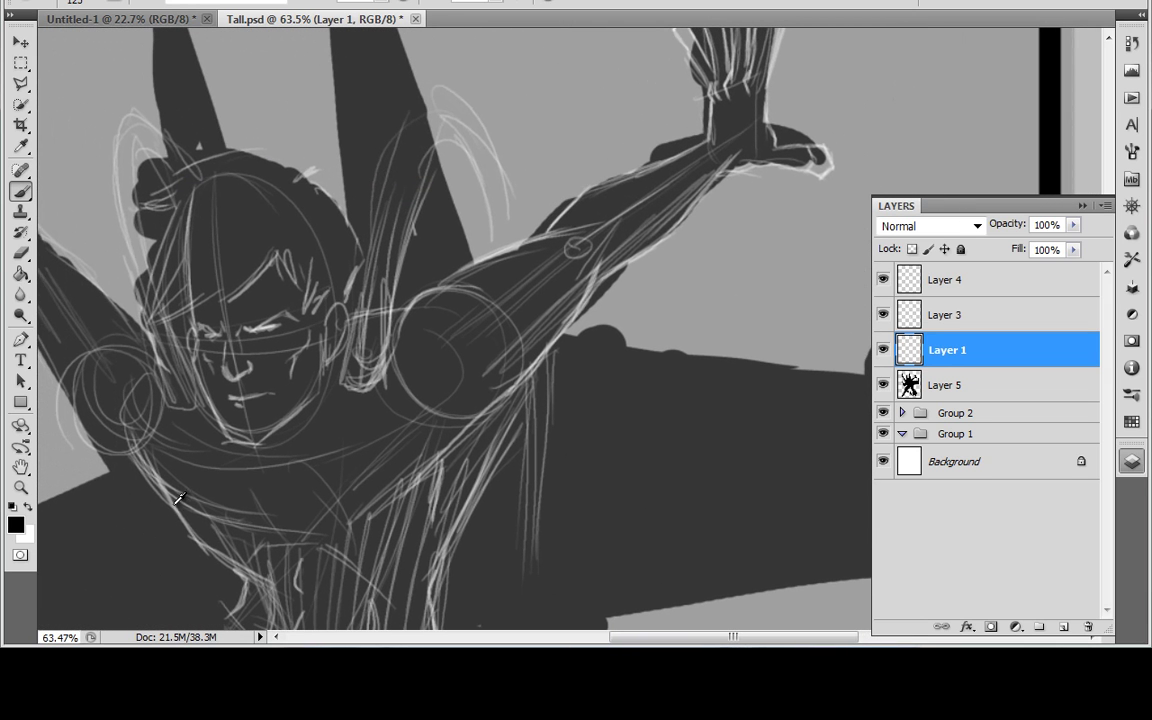
alt+click(179, 497)
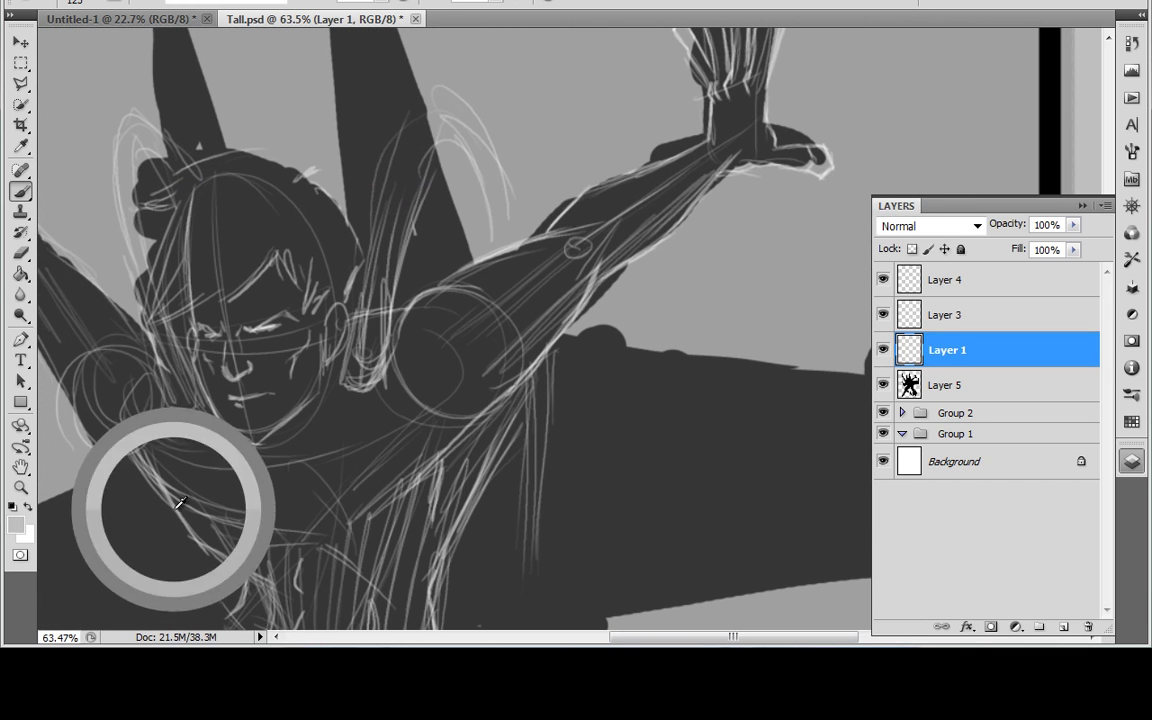
alt+click(160, 490)
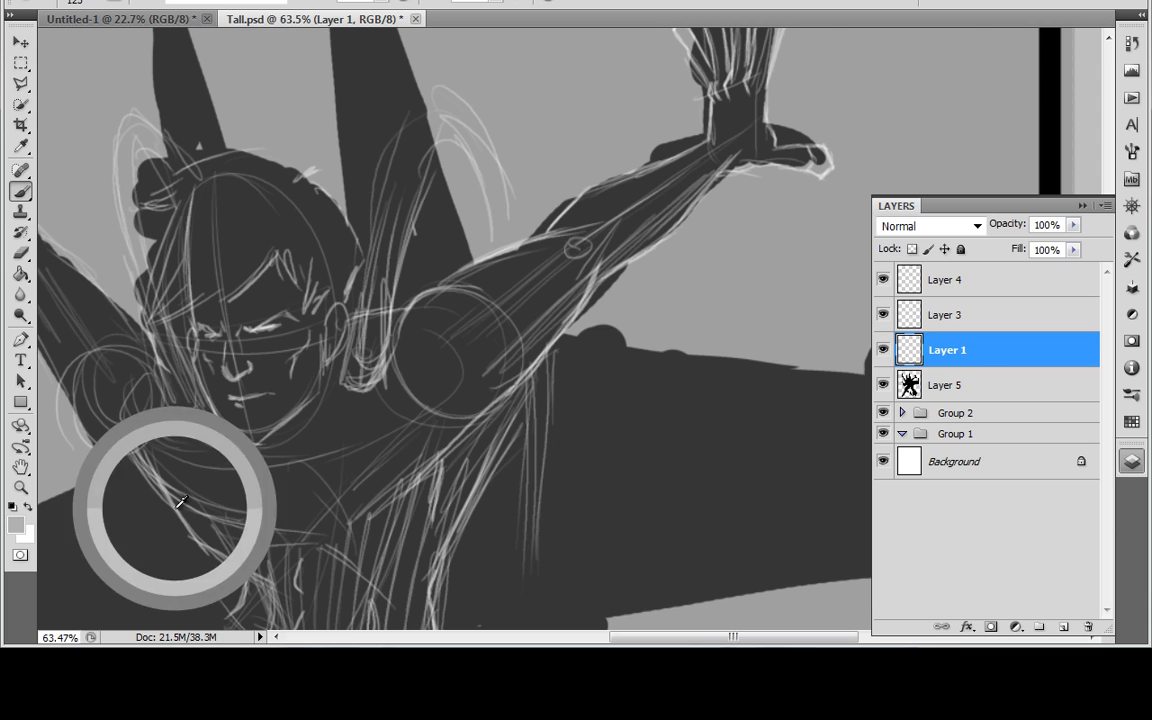
right_click(21, 190)
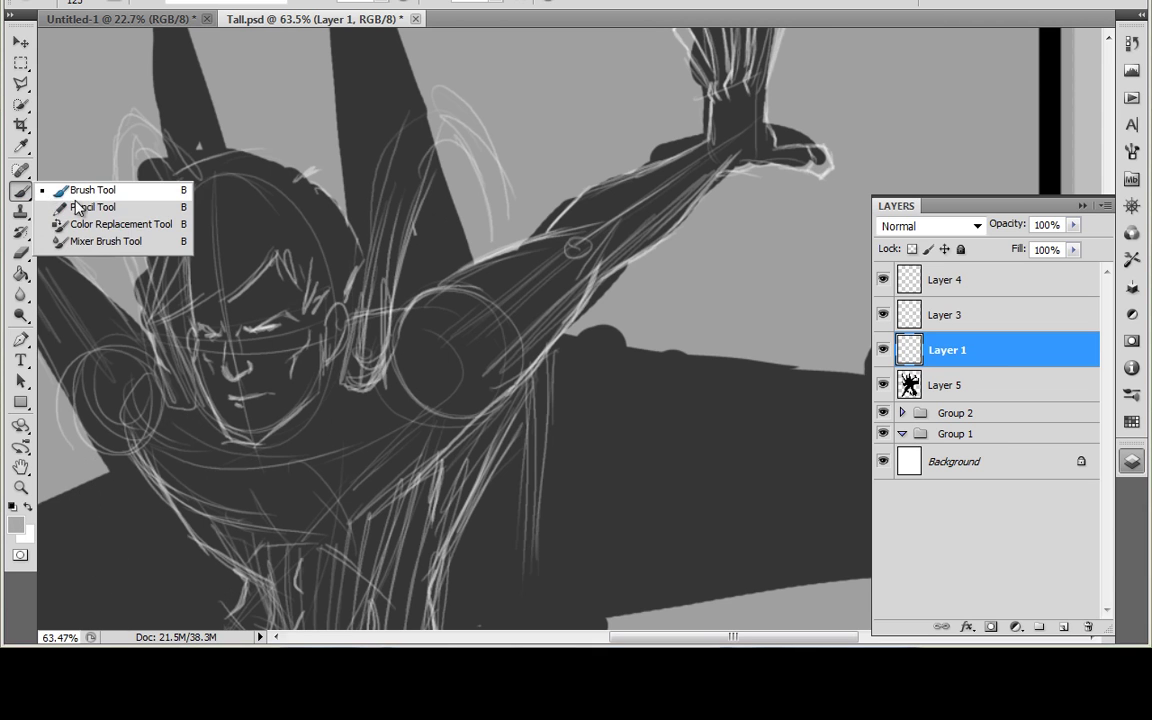
click(88, 207)
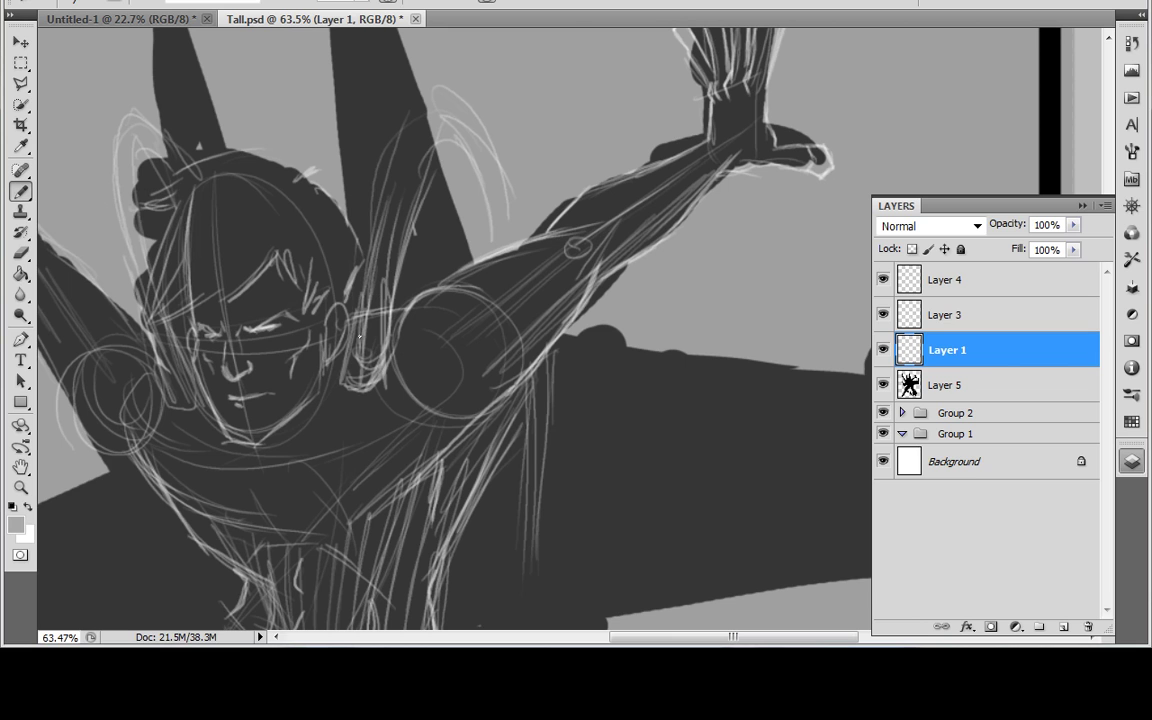
drag(356, 284, 340, 145)
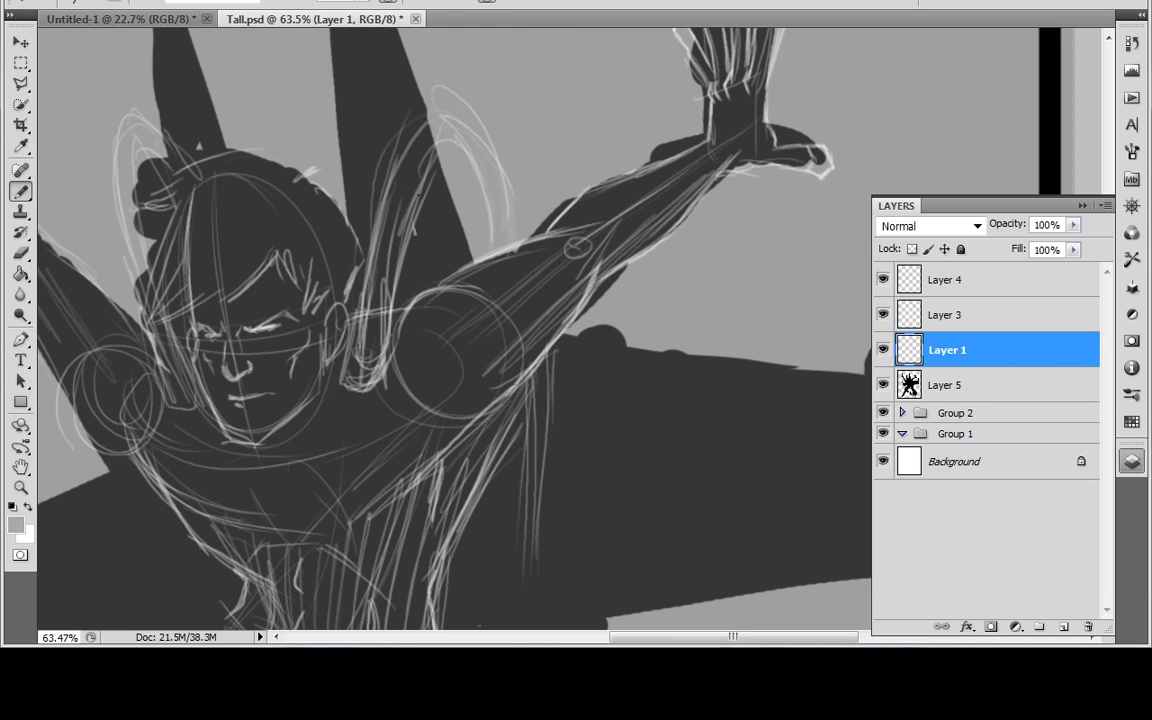
mouse_move(404, 260)
mouse_down()
mouse_move(388, 130)
mouse_move(425, 172)
mouse_up()
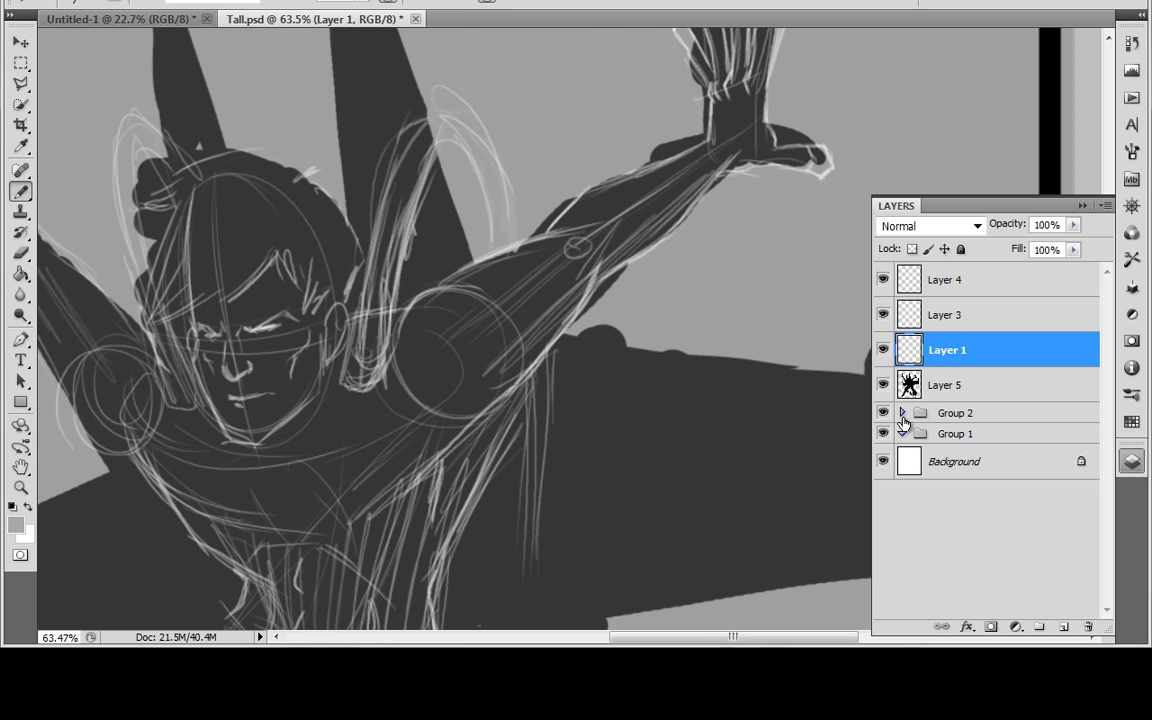
Fill Layer 2 in Group 2 with a darker grey using the Paint Bucket.
click(902, 413)
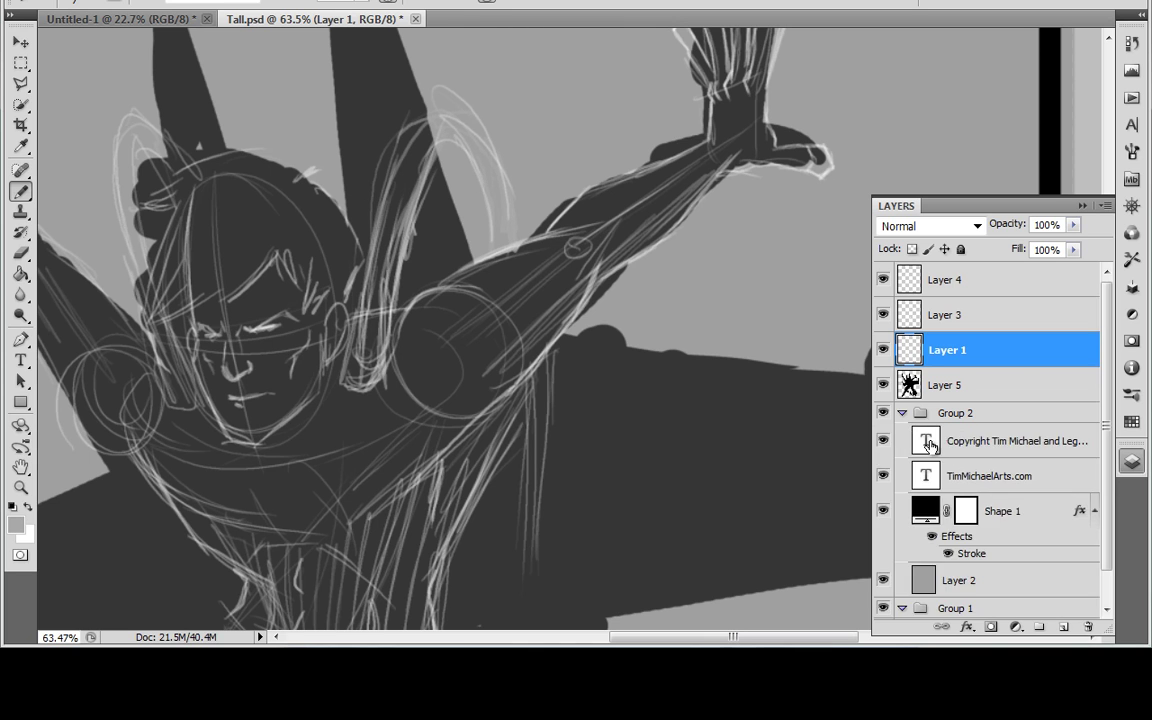
click(962, 582)
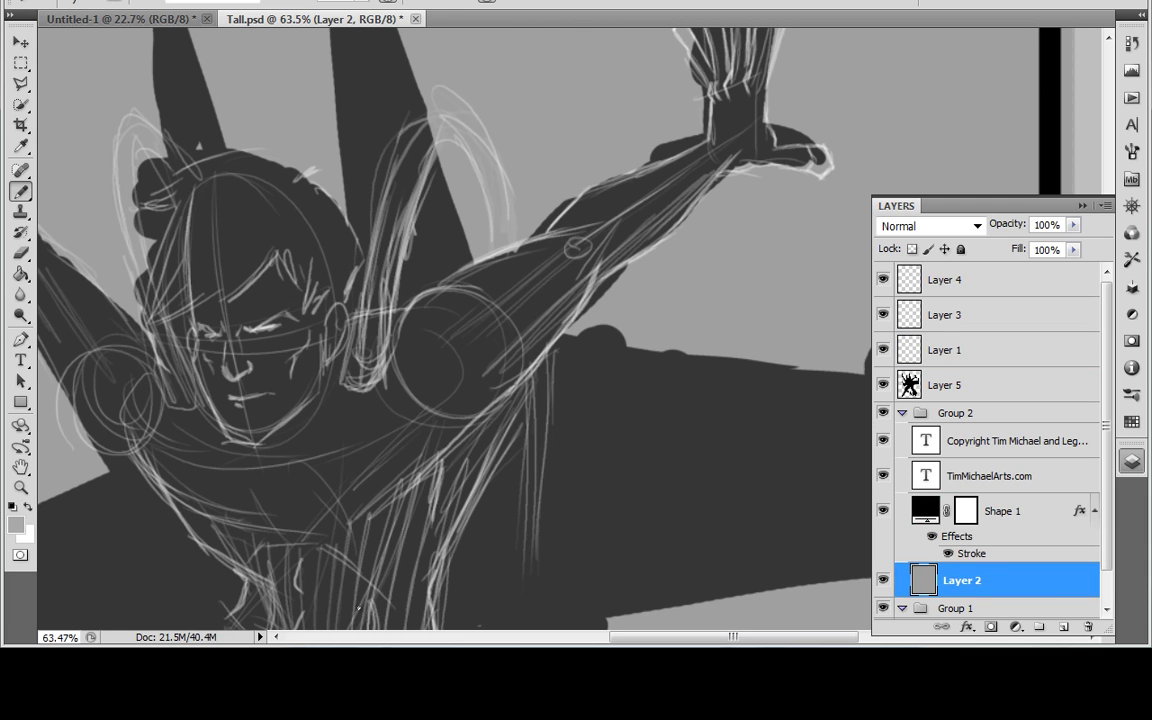
click(15, 524)
click(226, 337)
drag(372, 236, 336, 229)
click(740, 86)
click(20, 274)
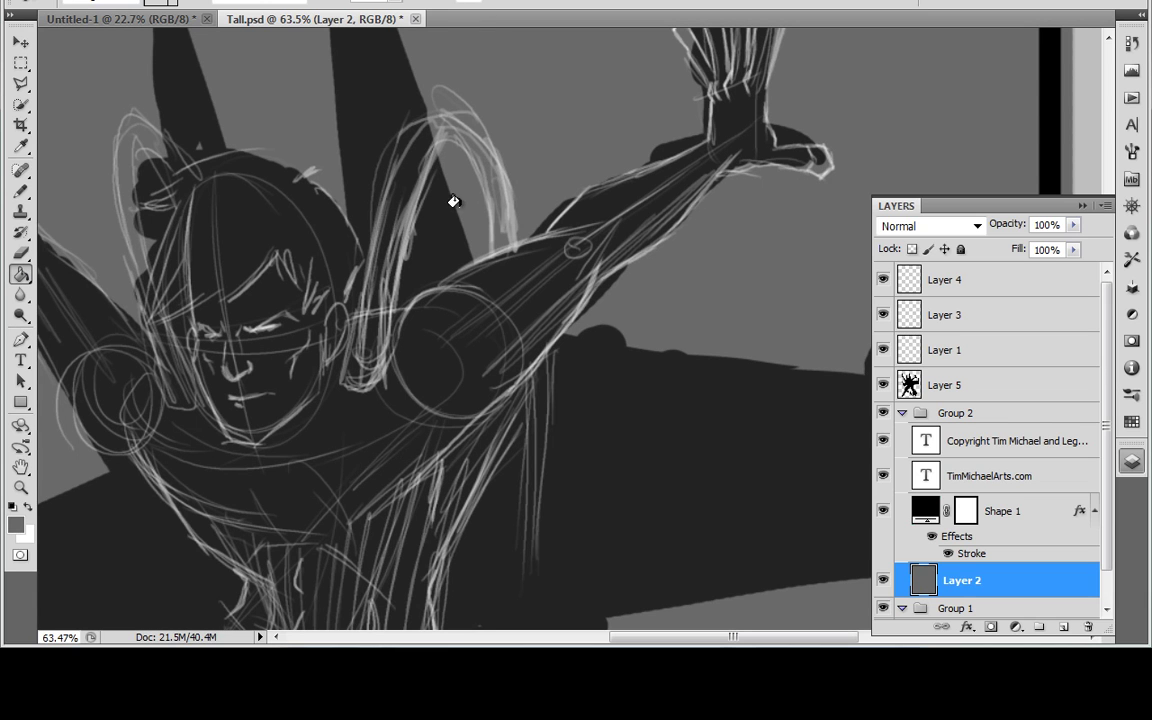
key(b)
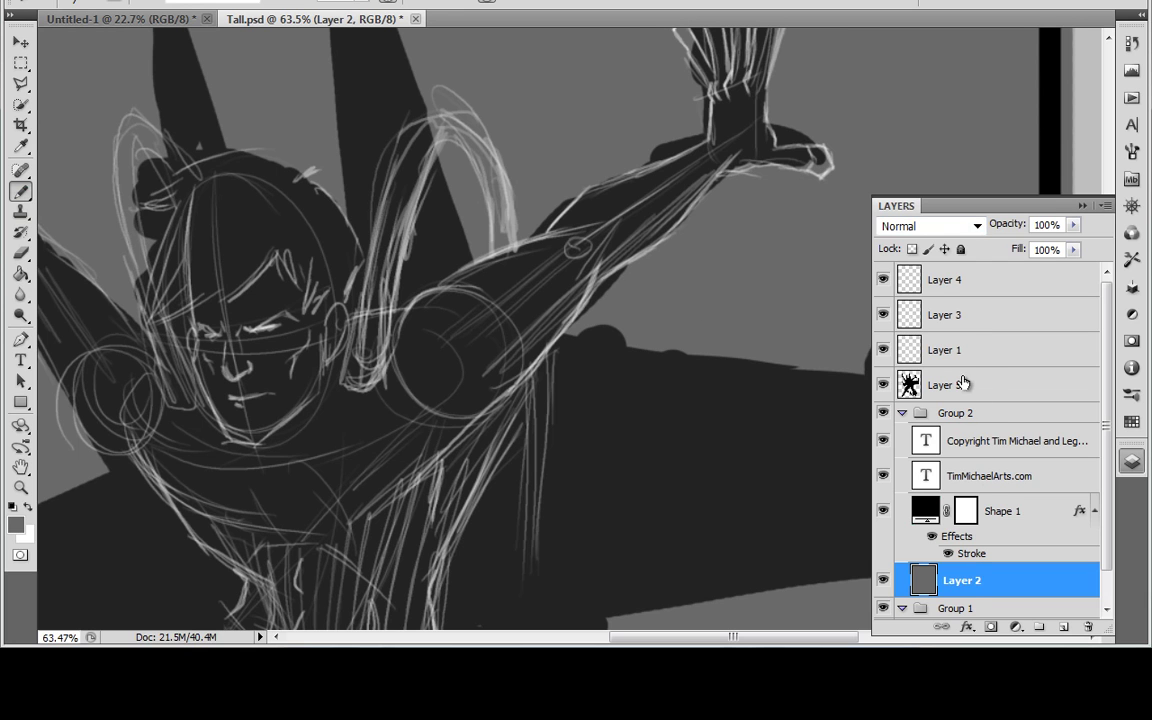
Check which sketch lines belong to Layer 3 and Layer 1 by hiding and reshowing each layer.
click(945, 283)
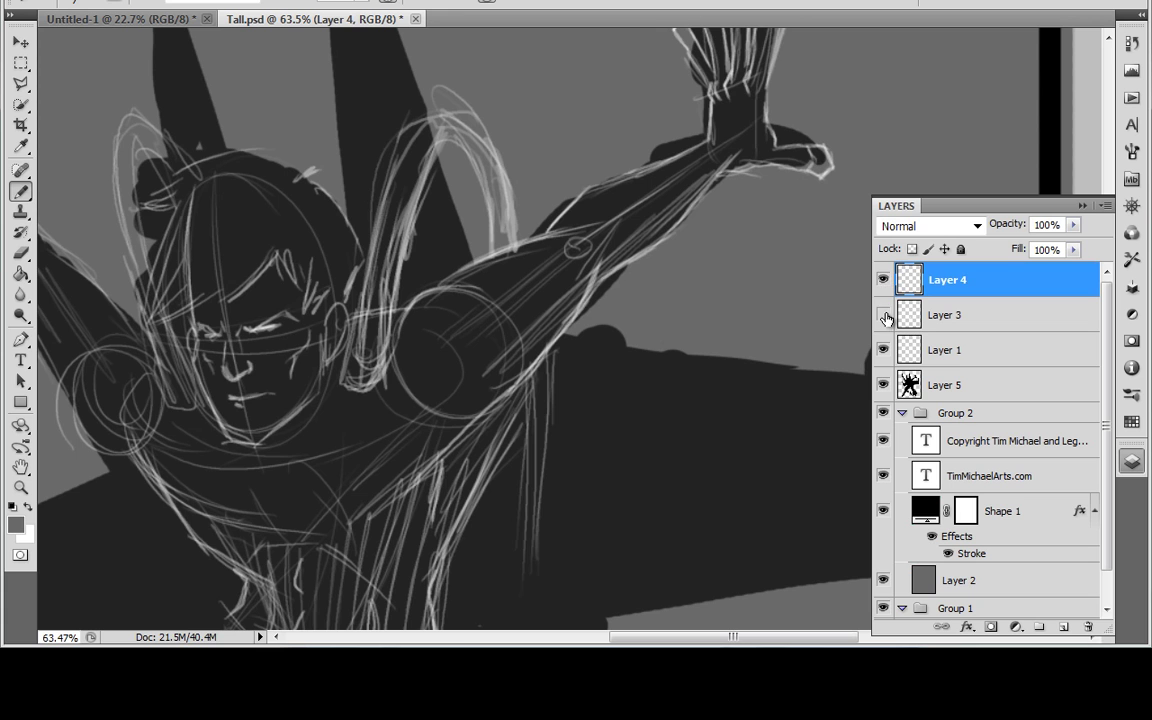
click(884, 316)
click(884, 316)
drag(533, 457, 645, 388)
click(884, 350)
click(884, 350)
Make Layer 1 active and set the foreground colour to light grey e9e9e9.
click(969, 349)
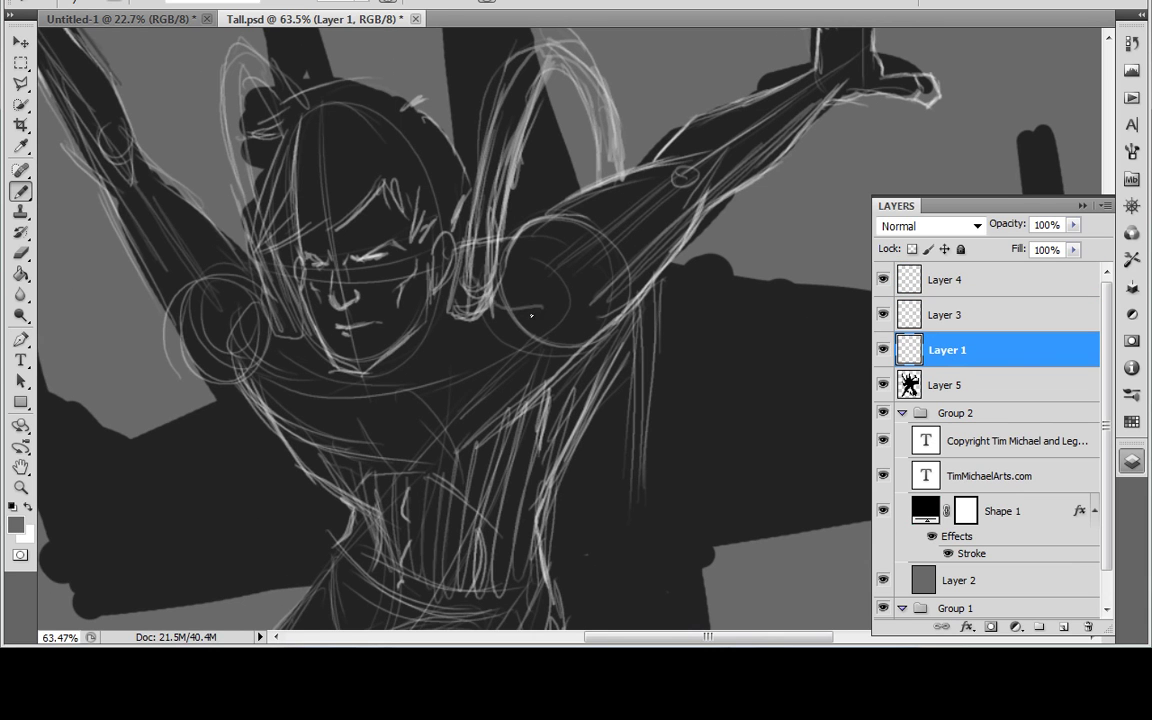
drag(521, 332, 645, 427)
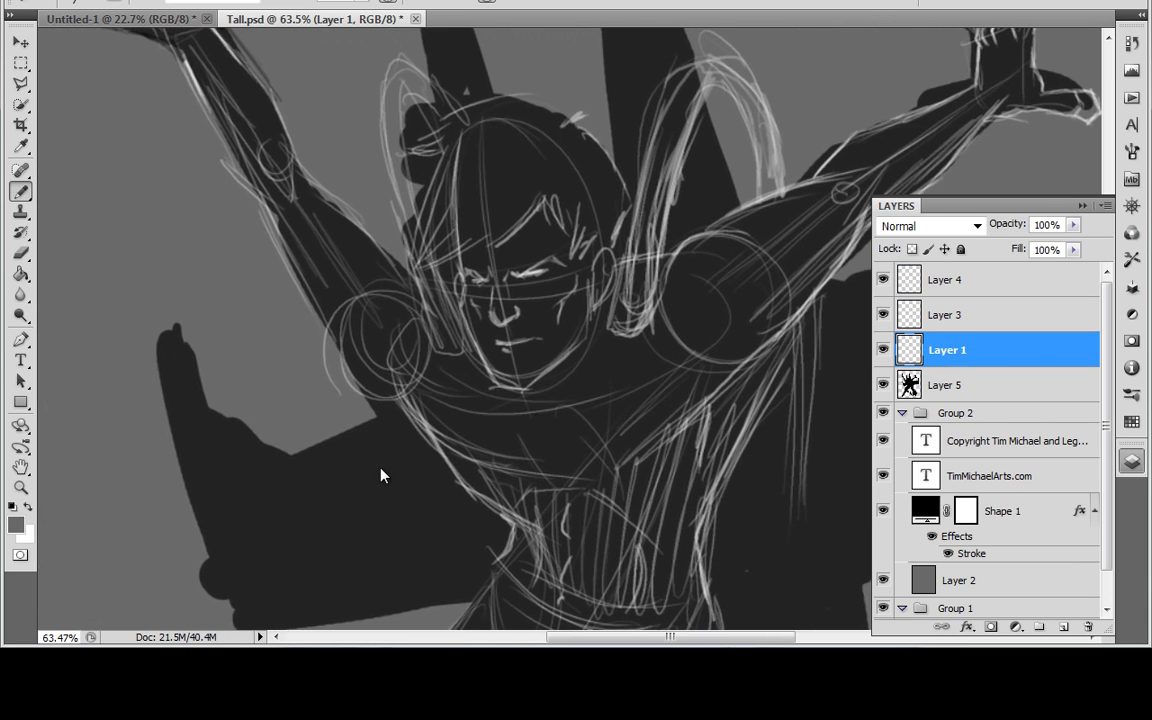
key(i)
click(15, 524)
drag(364, 184, 298, 113)
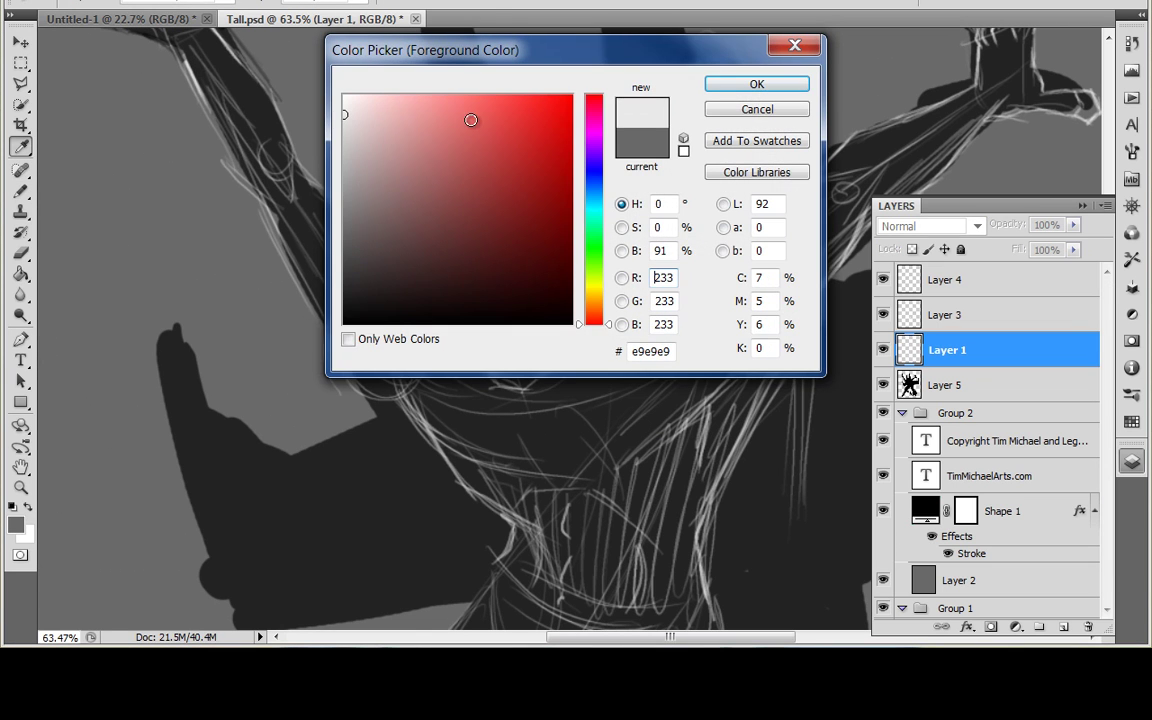
click(757, 84)
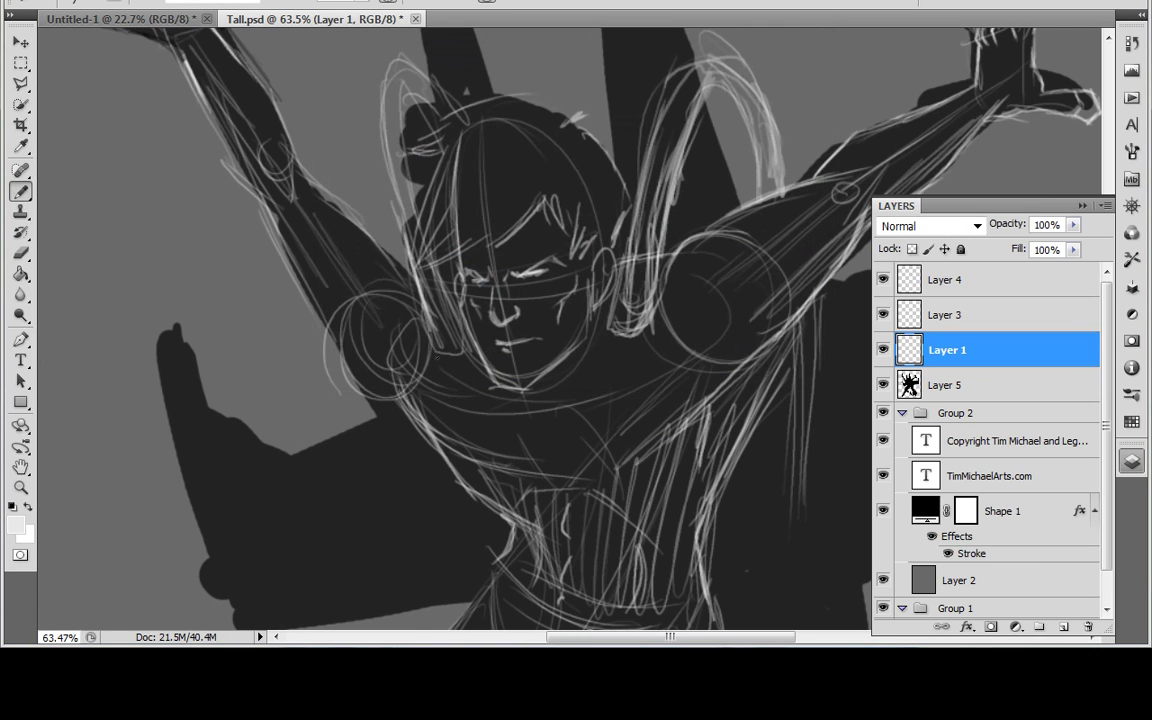
Reinforce the curved shape left of the head with light grey pencil strokes.
mouse_move(392, 212)
mouse_down()
mouse_move(387, 96)
mouse_move(416, 75)
mouse_up()
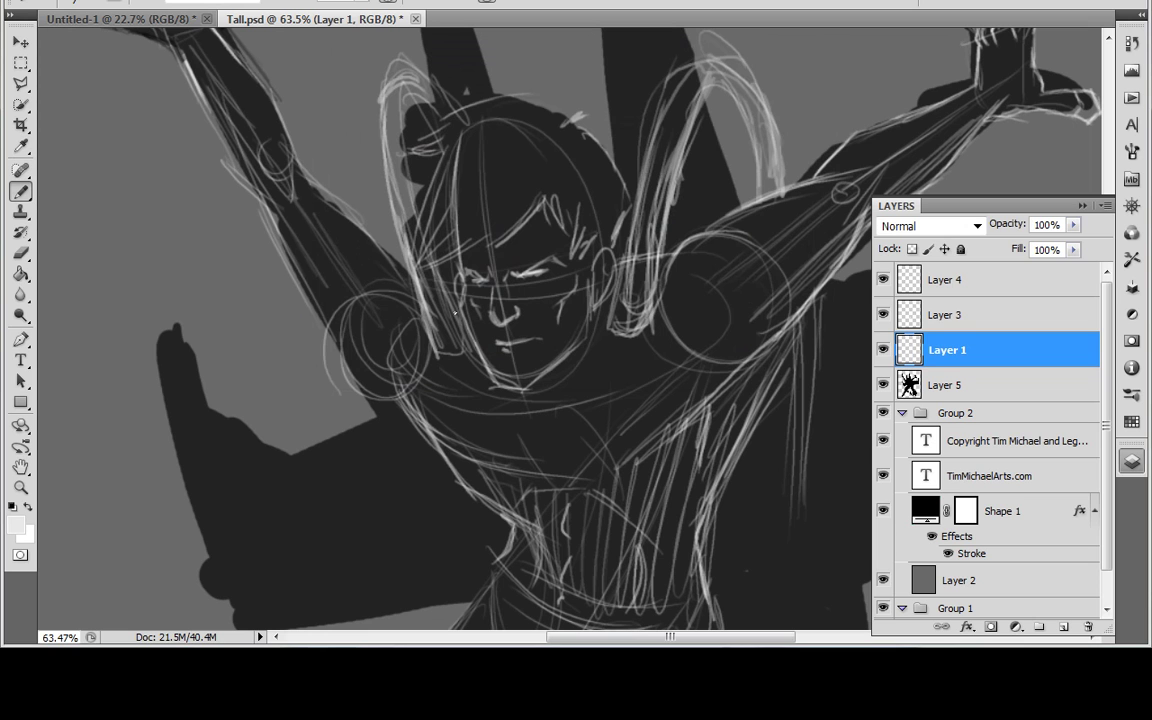
drag(450, 304, 425, 229)
mouse_move(447, 300)
mouse_down()
mouse_move(404, 181)
mouse_move(405, 109)
mouse_up()
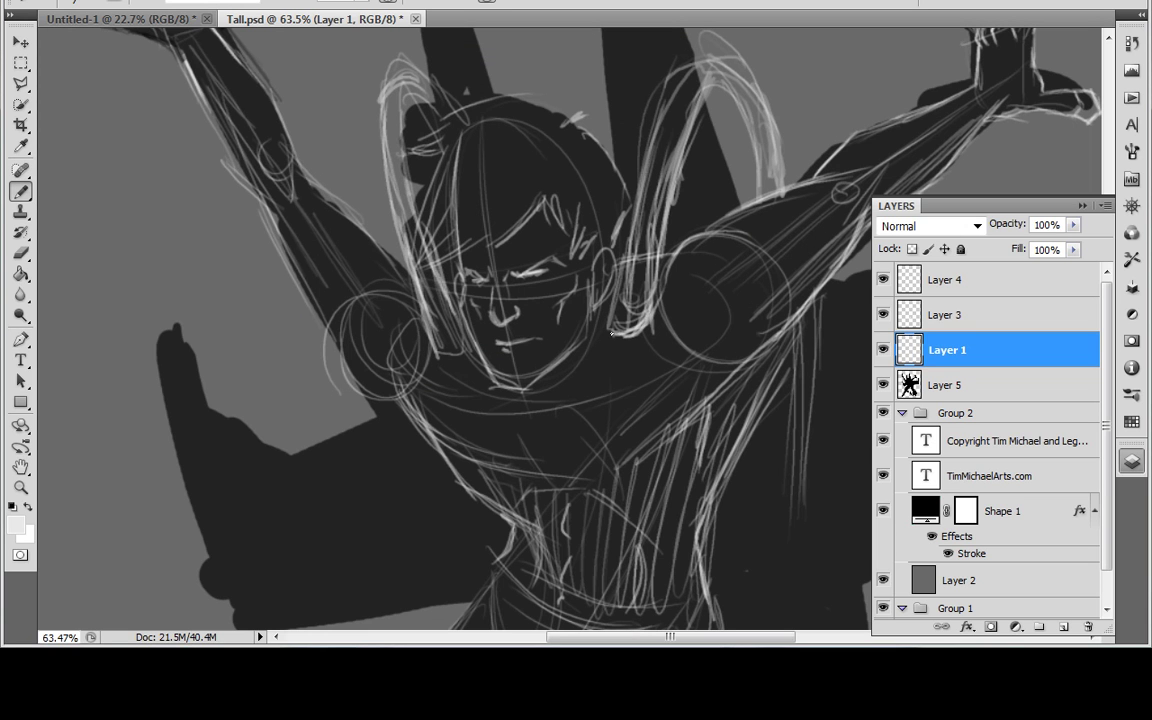
Outline the right wing's top edge, upright tip fin, outer edge and lower edge with light grey strokes.
drag(634, 372, 277, 322)
mouse_move(482, 196)
mouse_down()
mouse_move(754, 235)
mouse_move(780, 254)
mouse_up()
mouse_move(600, 214)
mouse_down()
mouse_move(772, 238)
mouse_move(810, 172)
mouse_up()
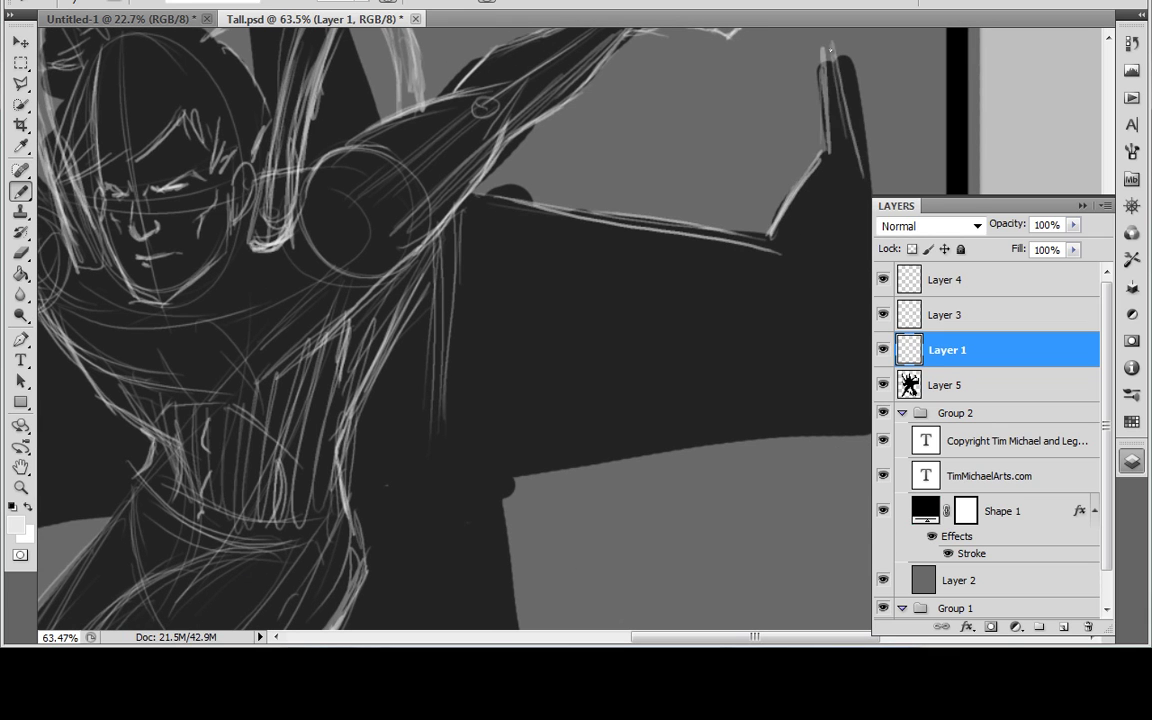
drag(838, 78, 868, 193)
drag(834, 44, 862, 177)
mouse_move(828, 226)
mouse_down()
mouse_move(764, 239)
mouse_move(697, 207)
mouse_up()
mouse_move(728, 152)
mouse_down()
mouse_move(750, 295)
mouse_move(739, 434)
mouse_move(450, 440)
mouse_up()
drag(700, 428, 395, 460)
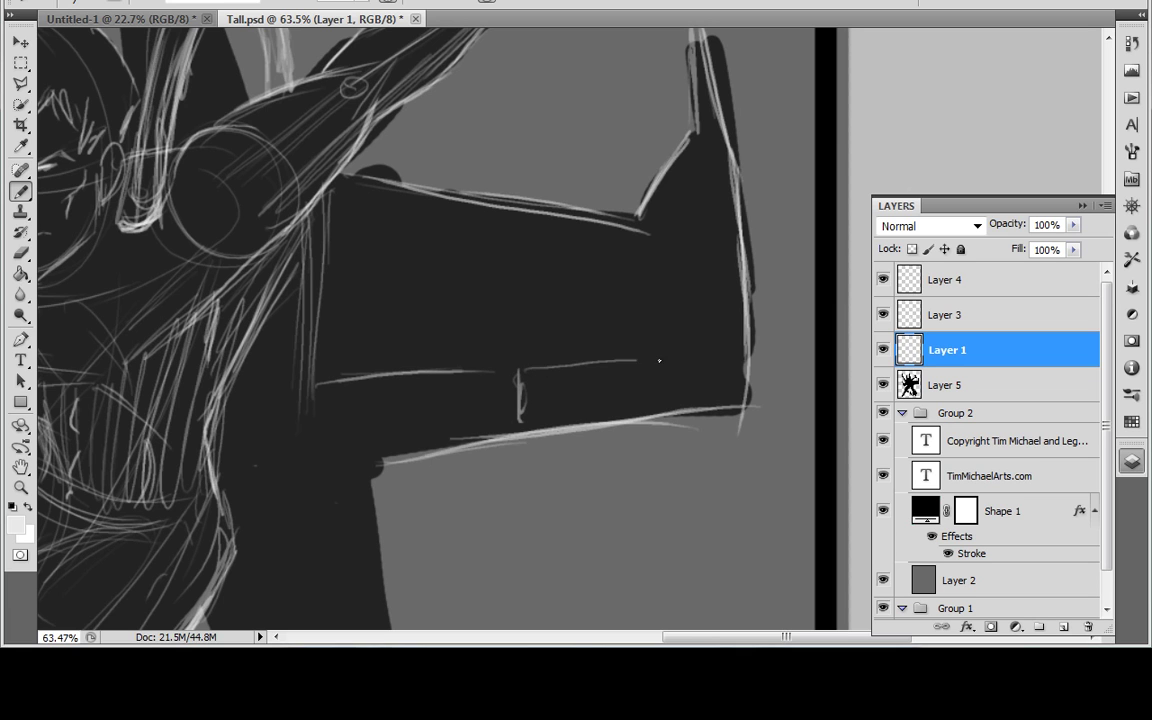
Sketch a flap line along the right wing's lower edge and a long panel with a small angular mark above it.
drag(514, 358, 687, 342)
mouse_move(358, 264)
mouse_down()
mouse_move(560, 257)
mouse_move(547, 310)
mouse_up()
drag(576, 260, 586, 305)
drag(590, 278, 617, 297)
Draw the right wing's pointed inner lower corner where it meets the tail.
mouse_move(366, 470)
mouse_down()
mouse_move(527, 399)
mouse_move(542, 342)
mouse_up()
mouse_move(561, 393)
mouse_down()
mouse_move(590, 372)
mouse_move(580, 407)
mouse_up()
drag(580, 408, 535, 328)
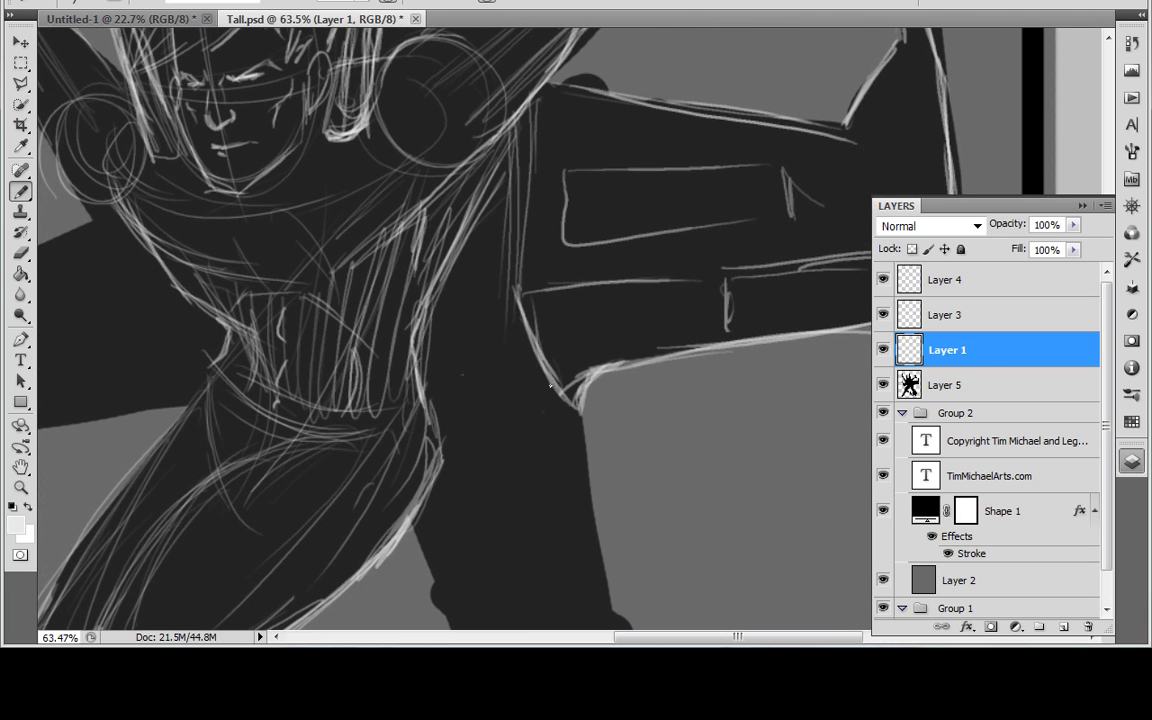
Outline the left wing's top edge, upright tip fin and lower edge with light grey strokes.
drag(540, 398, 875, 271)
drag(369, 125, 416, 207)
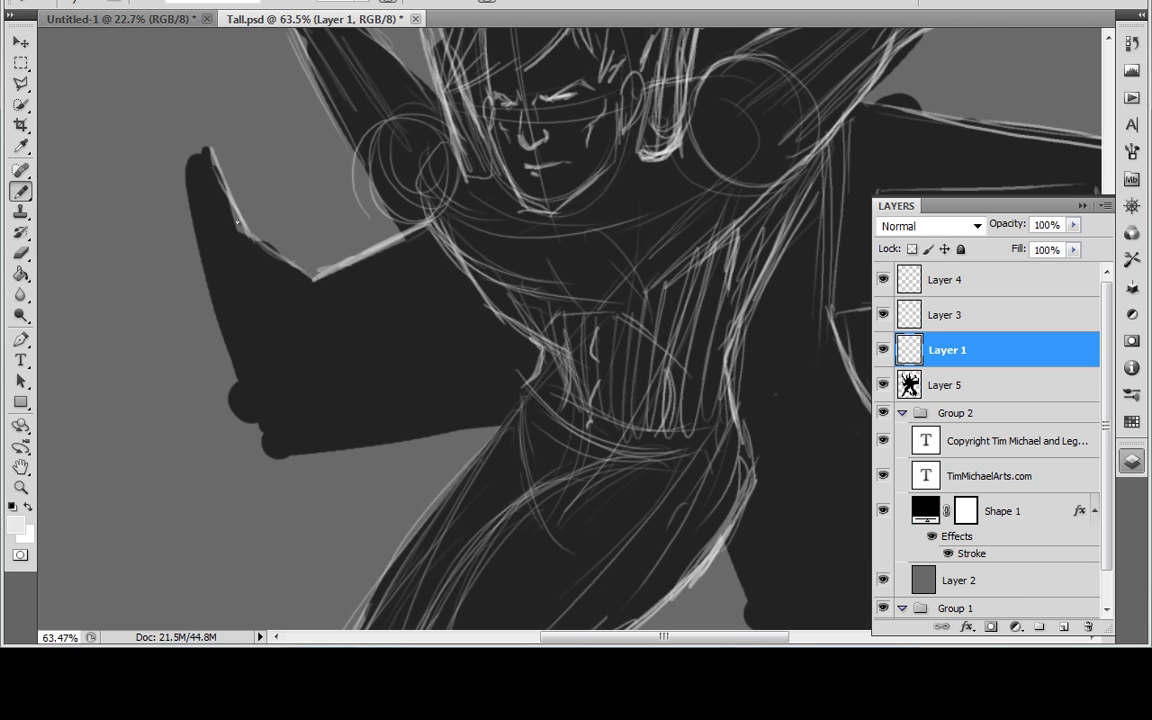
mouse_move(232, 208)
mouse_down()
mouse_move(207, 147)
mouse_move(252, 419)
mouse_move(452, 379)
mouse_up()
drag(240, 408, 414, 388)
drag(522, 391, 152, 424)
click(24, 446)
click(22, 446)
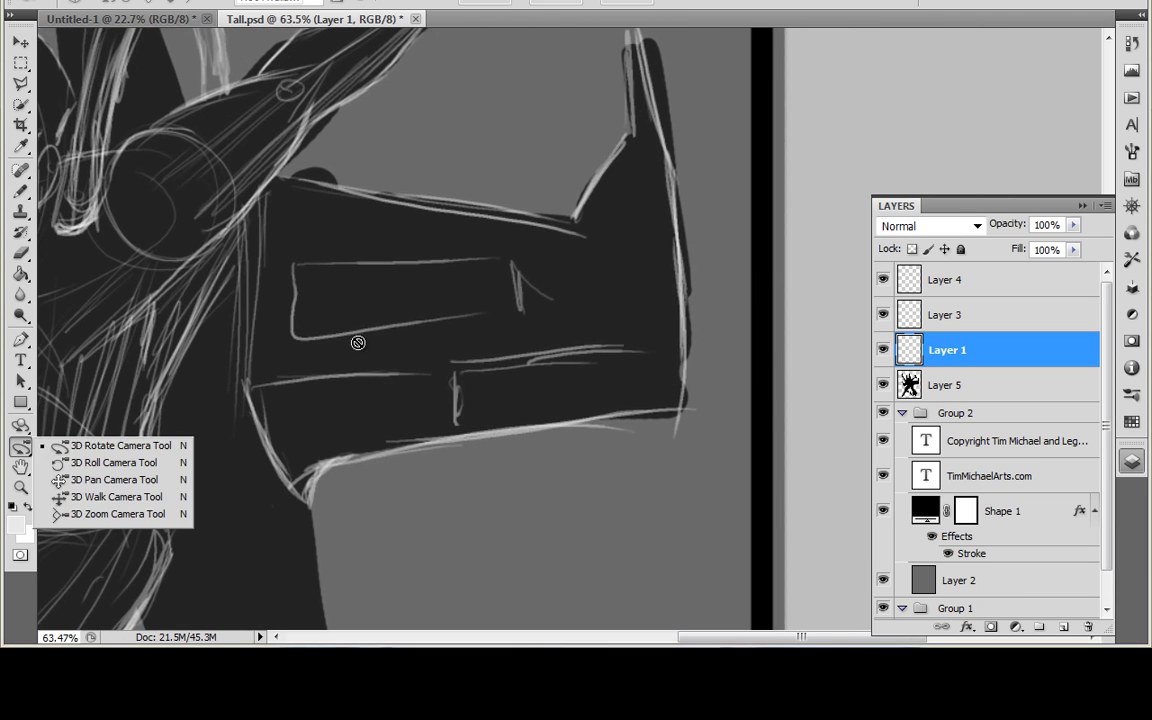
key(space)
Sketch a flap line with a short divider along the left wing's lower edge.
drag(232, 428, 442, 388)
key(b)
drag(350, 368, 462, 355)
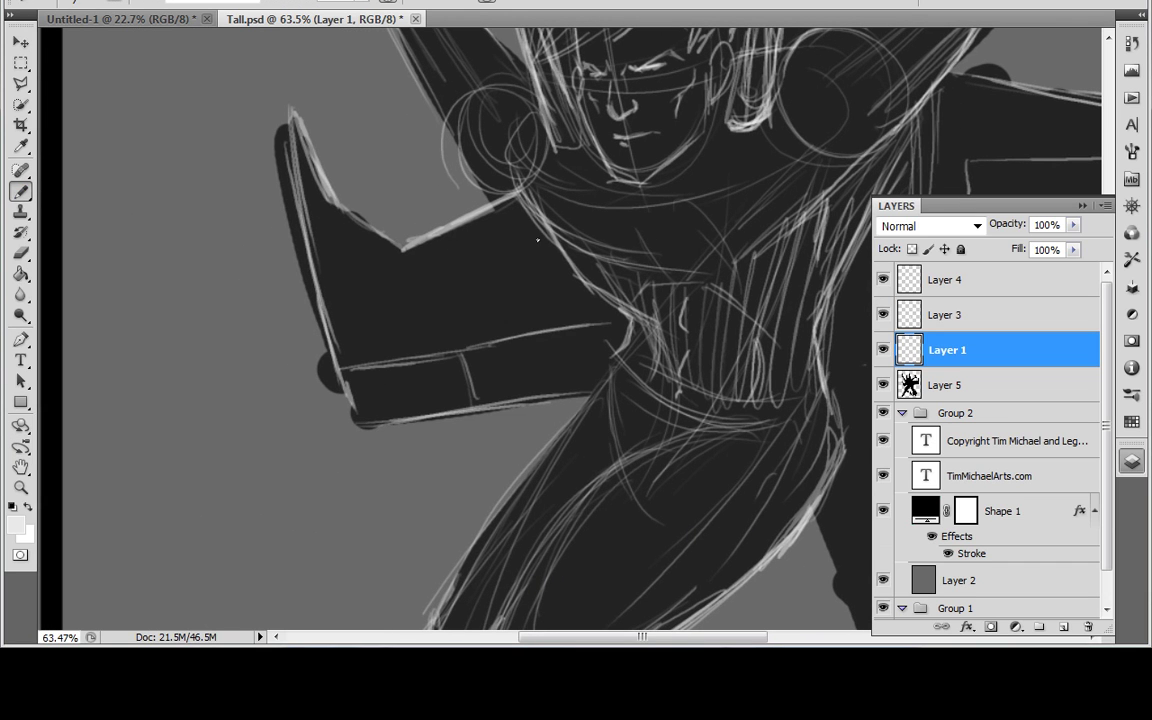
mouse_move(533, 242)
mouse_down()
mouse_move(447, 299)
mouse_move(569, 291)
mouse_up()
drag(457, 252, 445, 306)
Strengthen the tail's right edge above the lower fins and begin outlining its left edge below the hip.
key(space)
drag(668, 298, 450, 175)
scroll(510, 200, right, 1)
scroll(470, 117, up, 1)
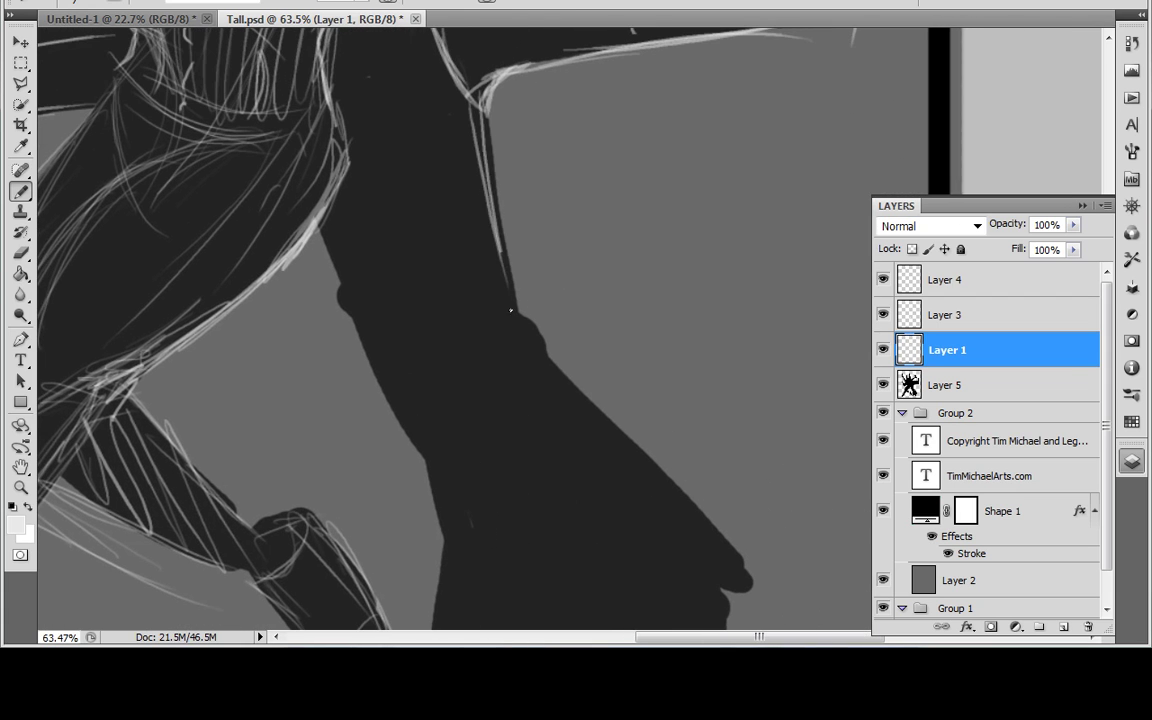
mouse_move(483, 107)
mouse_down()
mouse_move(516, 301)
mouse_move(506, 254)
mouse_up()
drag(328, 216, 381, 357)
drag(314, 214, 388, 398)
drag(318, 218, 430, 492)
drag(360, 322, 437, 510)
Extend the tail's left edge down toward the lower fins with long light grey strokes.
key(space)
drag(462, 520, 398, 365)
drag(345, 297, 392, 400)
drag(335, 320, 424, 470)
drag(306, 250, 468, 581)
drag(387, 304, 455, 446)
key(space)
drag(373, 283, 371, 283)
Outline the bottom end of the tail's middle fin, closing its lower edge and right side.
key(space)
drag(463, 414, 383, 249)
mouse_move(345, 314)
mouse_down()
mouse_move(420, 449)
mouse_move(414, 459)
mouse_move(515, 472)
mouse_up()
drag(414, 480, 505, 460)
mouse_move(495, 465)
mouse_down()
mouse_move(529, 363)
mouse_move(516, 402)
mouse_up()
drag(503, 456, 524, 375)
drag(507, 430, 492, 462)
drag(412, 455, 505, 458)
mouse_move(520, 410)
mouse_down()
mouse_move(528, 352)
mouse_move(522, 414)
mouse_up()
Draw the upper edge of the right tail fin past the silhouette and a slanted divider line across the fin.
key(space)
mouse_move(468, 185)
mouse_down()
mouse_move(505, 280)
mouse_move(506, 379)
mouse_up()
drag(409, 217, 657, 355)
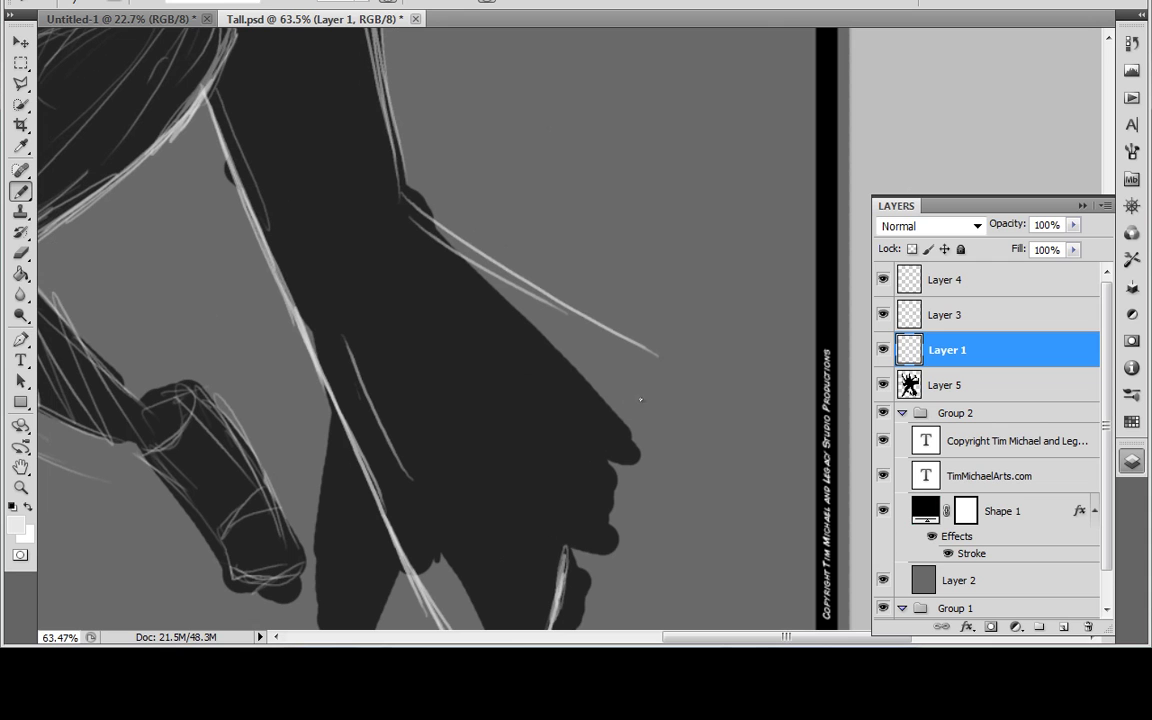
drag(586, 527, 660, 367)
drag(569, 532, 659, 376)
Add inner ridge lines down the tail and close the right fin into a point with a lower edge.
drag(395, 210, 502, 460)
mouse_move(362, 186)
mouse_down()
mouse_move(500, 488)
mouse_move(470, 393)
mouse_up()
mouse_move(656, 355)
mouse_down()
mouse_move(678, 384)
mouse_move(749, 418)
mouse_up()
drag(572, 539, 744, 460)
mouse_move(578, 534)
mouse_down()
mouse_move(765, 453)
mouse_move(758, 426)
mouse_move(745, 482)
mouse_up()
mouse_move(687, 376)
mouse_down()
mouse_move(803, 431)
mouse_move(744, 403)
mouse_up()
Outline the left tail fin with long side strokes and an angled lower tip.
mouse_move(672, 356)
mouse_down()
mouse_move(738, 406)
mouse_move(660, 355)
mouse_move(687, 265)
mouse_move(723, 244)
mouse_up()
drag(516, 184, 543, 326)
drag(517, 158, 537, 385)
drag(519, 297, 533, 338)
drag(533, 382, 579, 489)
mouse_move(554, 412)
mouse_down()
mouse_move(582, 492)
mouse_move(603, 364)
mouse_up()
drag(601, 370, 585, 446)
drag(528, 189, 517, 313)
Outline the tall pointed right fin behind the head along both sides up to its tip.
mouse_move(406, 278)
mouse_down()
mouse_move(388, 424)
mouse_move(415, 505)
mouse_move(470, 450)
mouse_move(451, 496)
mouse_up()
drag(552, 196, 627, 378)
drag(576, 243, 643, 427)
drag(547, 120, 650, 470)
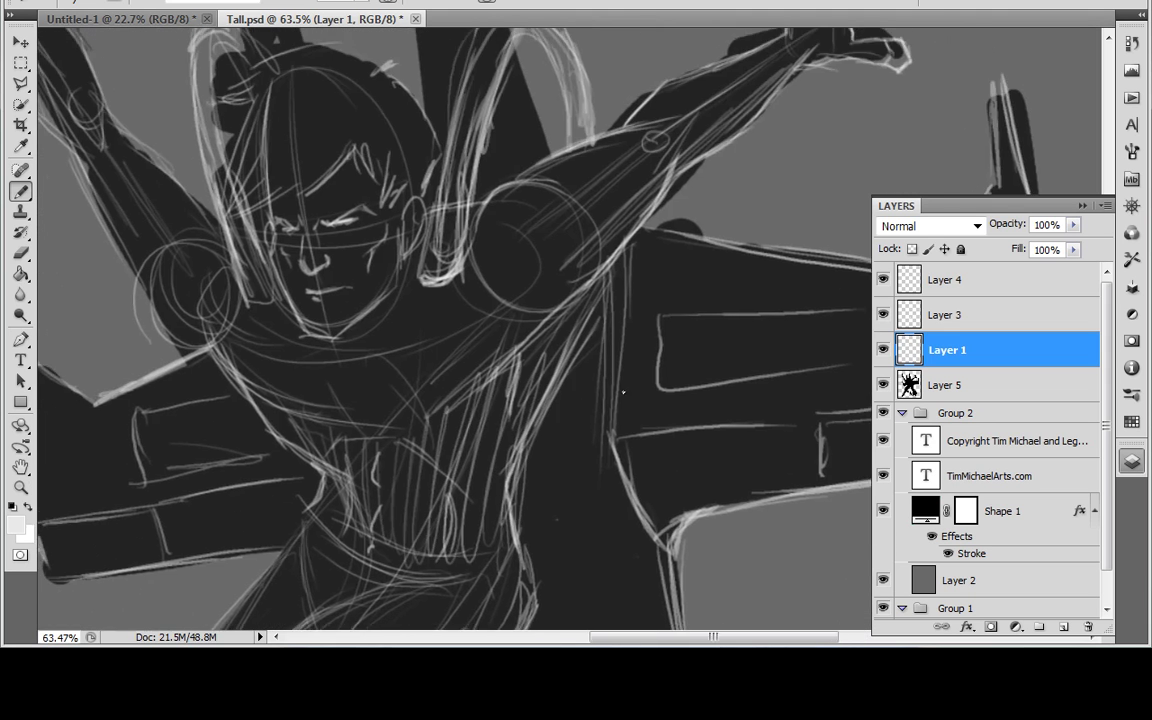
drag(510, 150, 574, 407)
drag(576, 299, 627, 443)
drag(519, 139, 580, 300)
drag(494, 78, 572, 322)
drag(481, 42, 580, 297)
mouse_move(481, 40)
mouse_down()
mouse_move(617, 438)
mouse_move(489, 176)
mouse_move(496, 305)
mouse_up()
drag(488, 222, 507, 410)
drag(489, 246, 507, 405)
mouse_move(490, 215)
mouse_down()
mouse_move(504, 384)
mouse_move(486, 137)
mouse_up()
Outline the tall pointed left fin behind the head, extending its tip above the dark silhouette.
drag(356, 292, 314, 150)
mouse_move(342, 248)
mouse_down()
mouse_move(322, 72)
mouse_move(314, 214)
mouse_up()
drag(318, 74, 328, 269)
drag(315, 195, 332, 293)
drag(317, 52, 314, 193)
Hide the silhouette on Layer 5 and toggle Layer 4's visibility to check which lines it holds.
scroll(604, 350, down, 5)
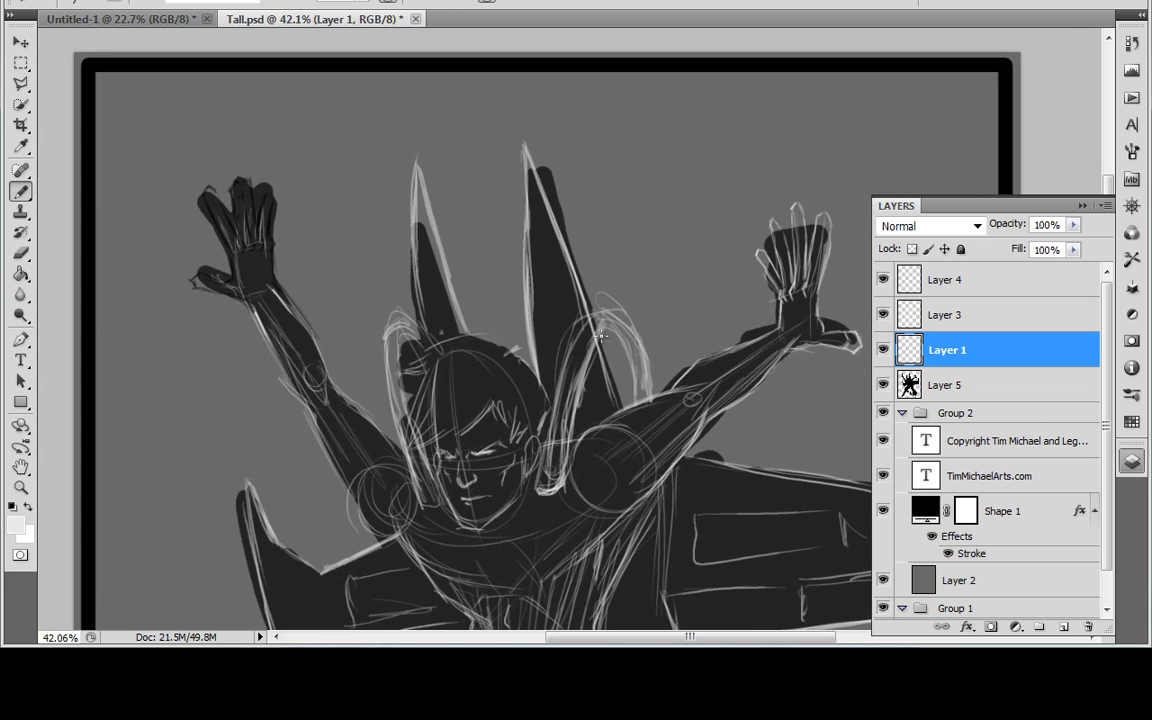
drag(715, 527, 641, 388)
scroll(705, 477, down, 2)
mouse_move(702, 476)
mouse_down()
mouse_move(672, 406)
mouse_move(671, 443)
mouse_up()
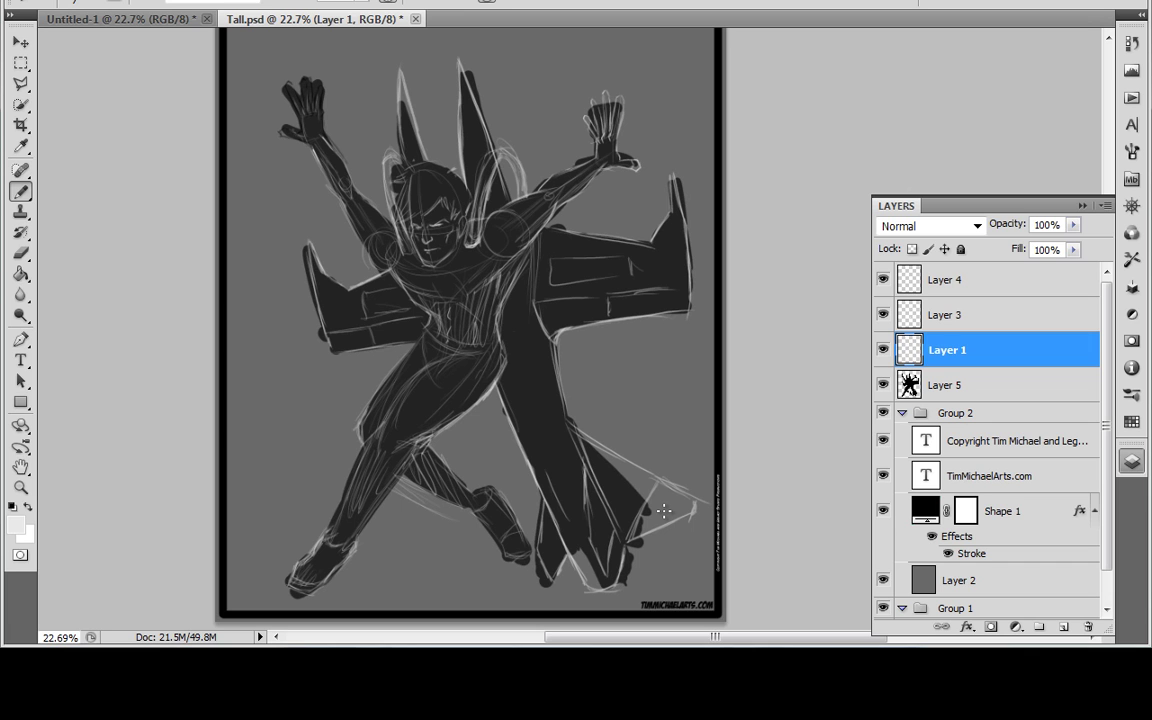
click(883, 385)
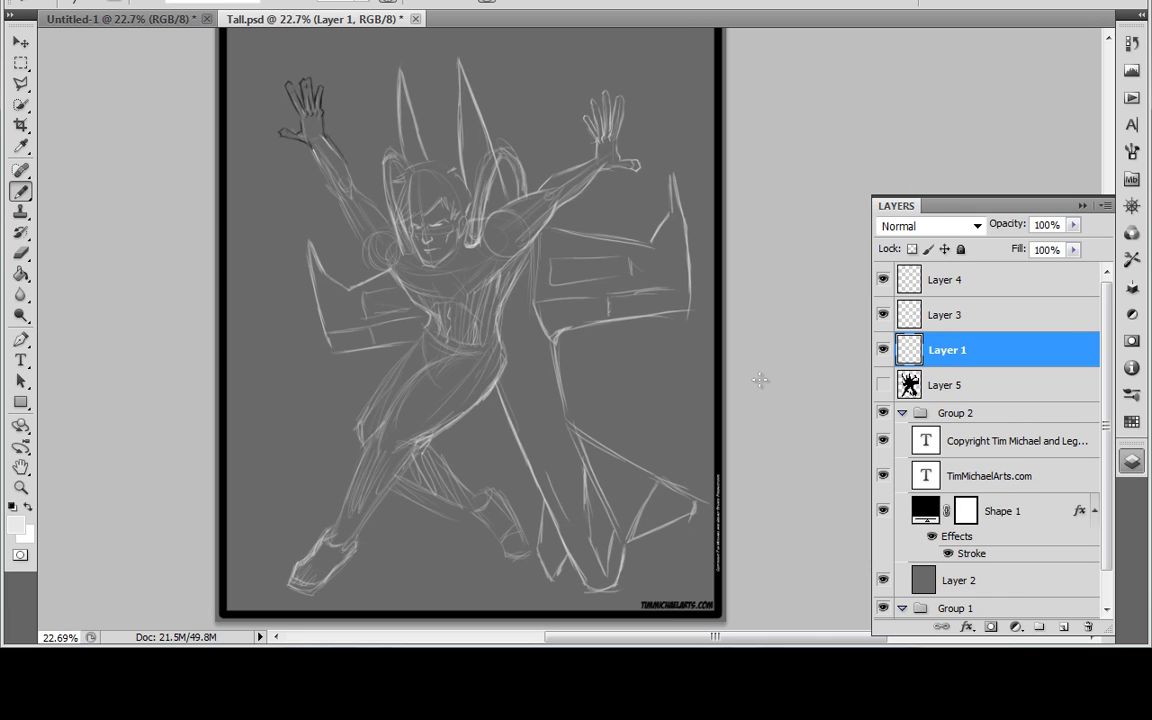
click(883, 282)
click(883, 283)
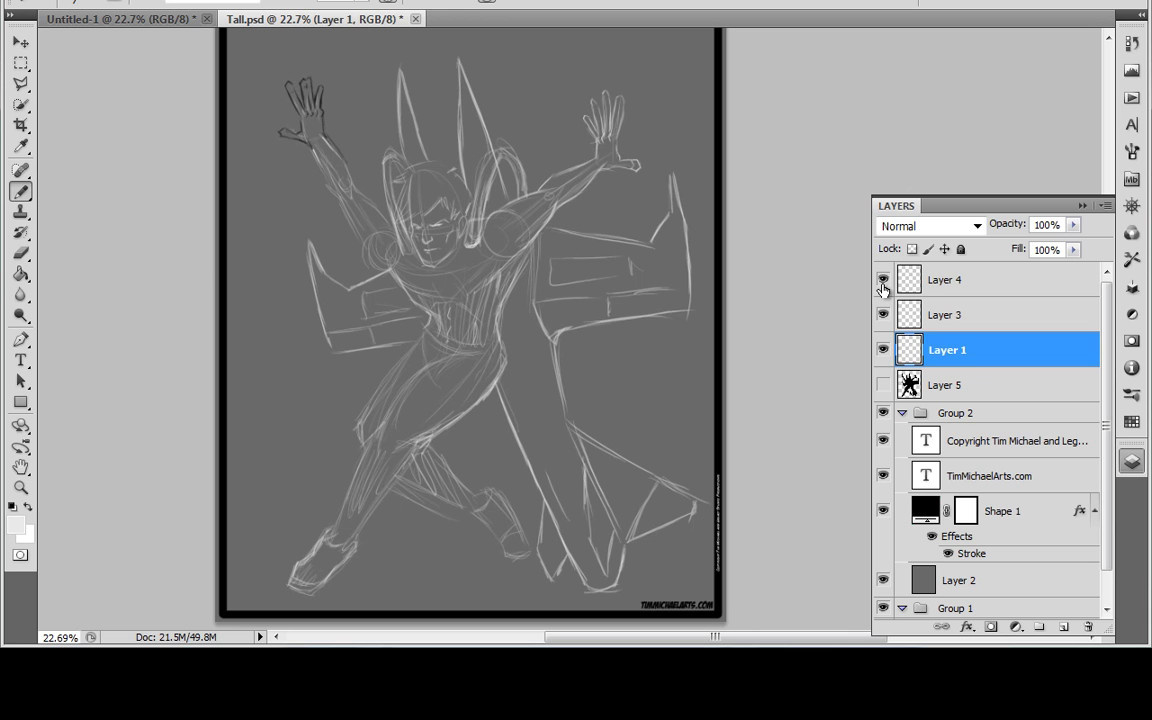
Invert the colours of Layer 4 so the dark hand lines turn light.
click(938, 280)
click(222, 0)
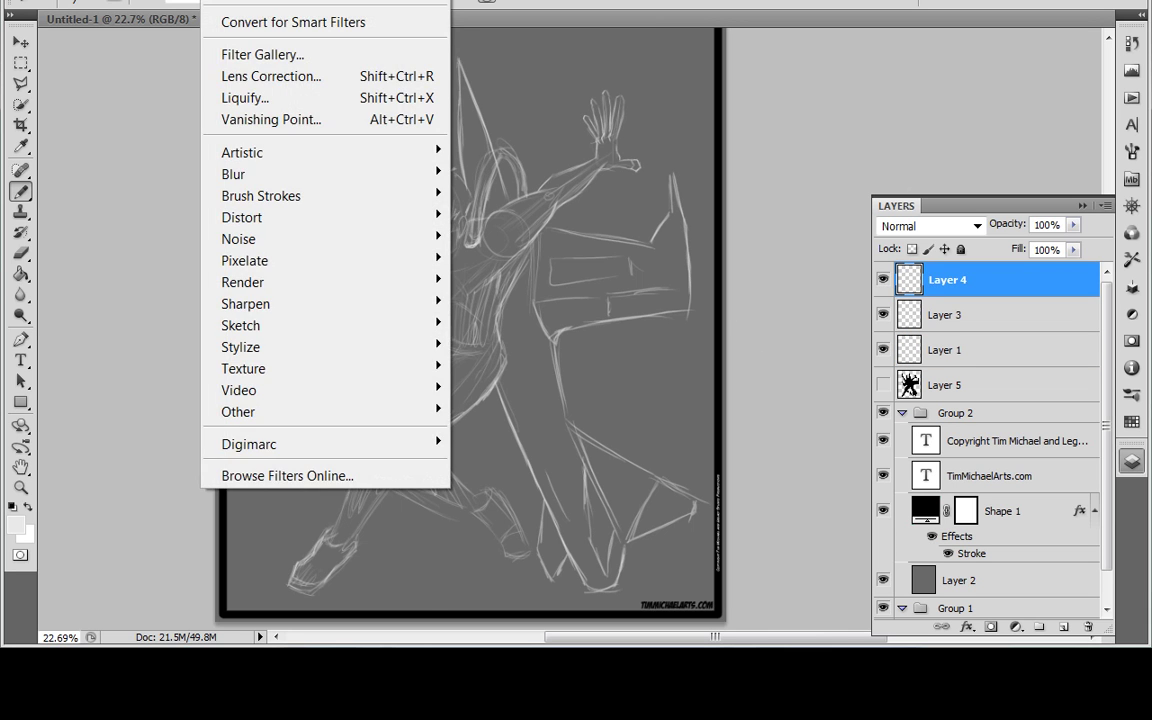
mouse_move(134, 0)
mouse_move(95, 0)
mouse_move(145, 24)
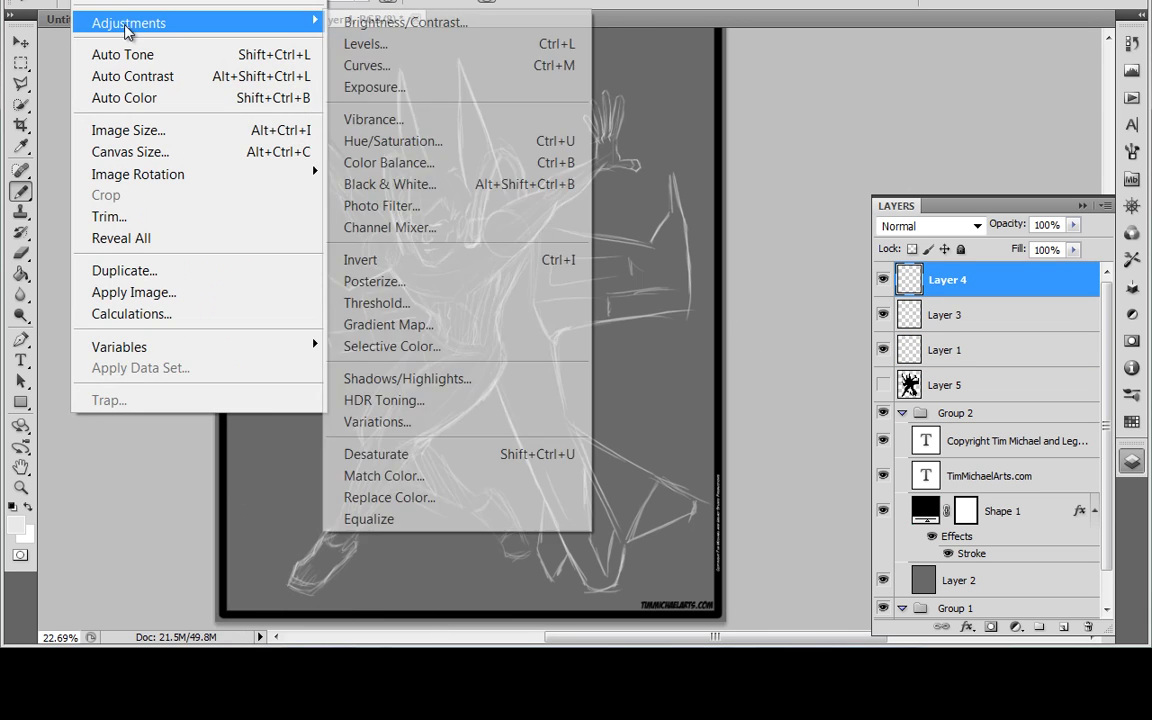
click(391, 265)
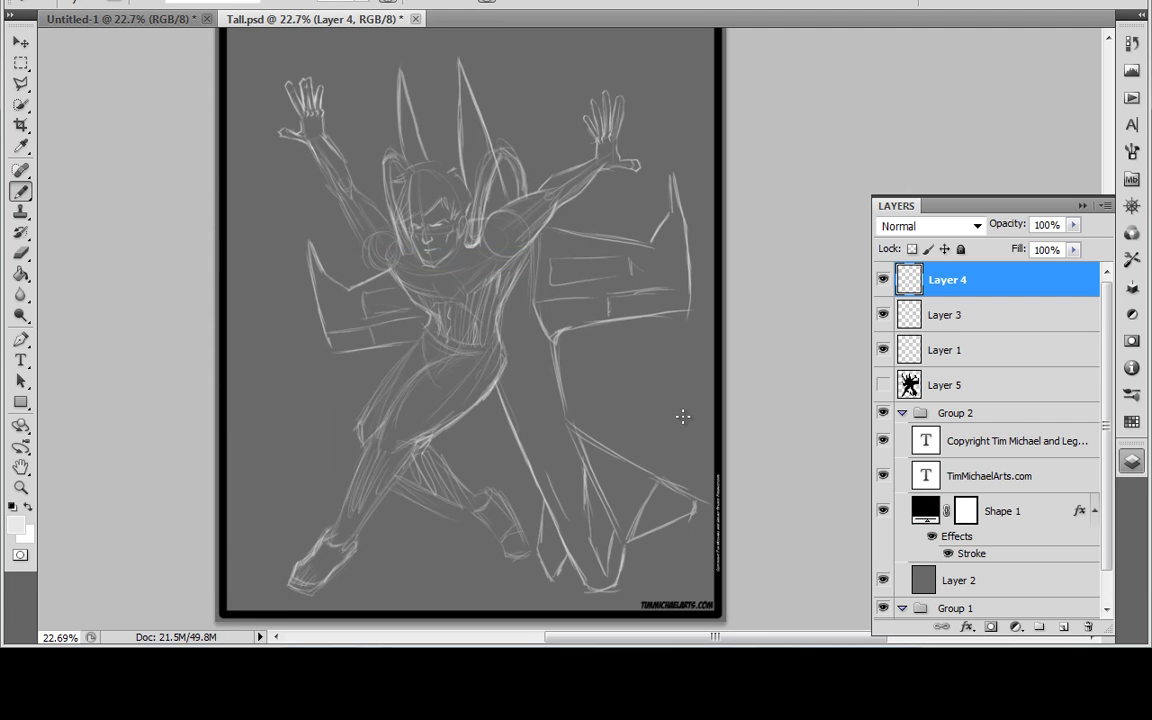
Toggle Layer 5's visibility to compare the line work with and without the silhouette, leaving the layer shown.
click(883, 385)
click(883, 385)
click(883, 385)
click(883, 385)
click(883, 385)
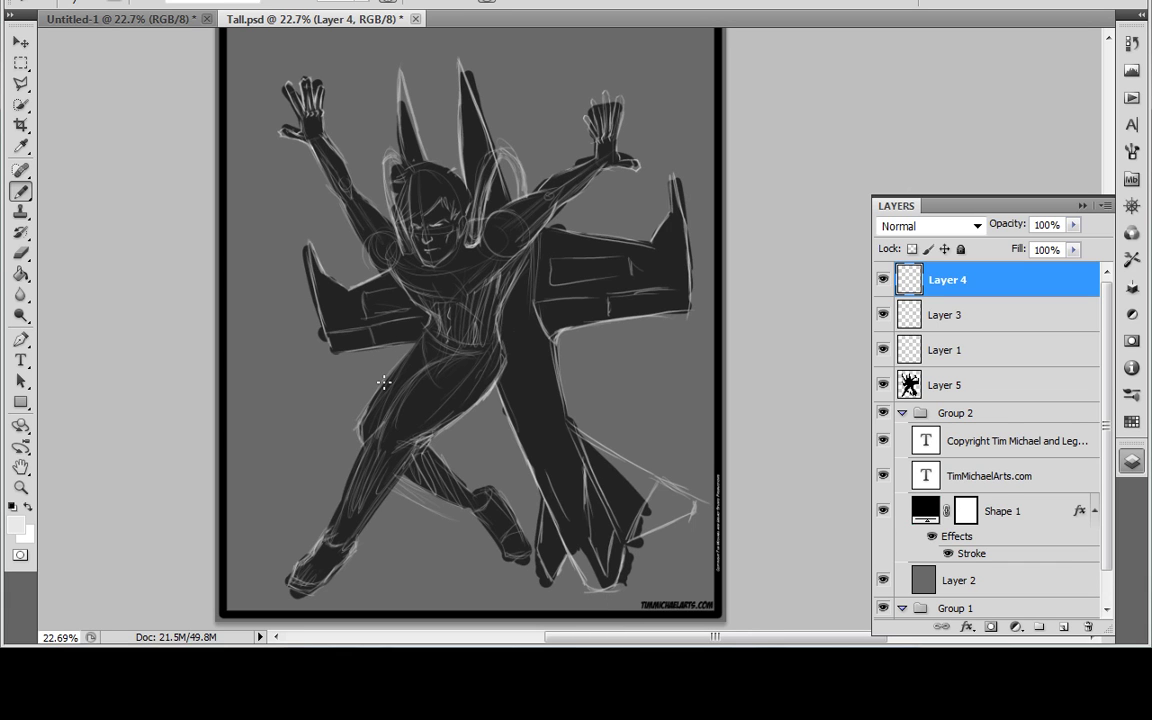
On Layer 4, draw the left vertical suit line from the collar over the chest down to the waist.
scroll(384, 382, up, 10)
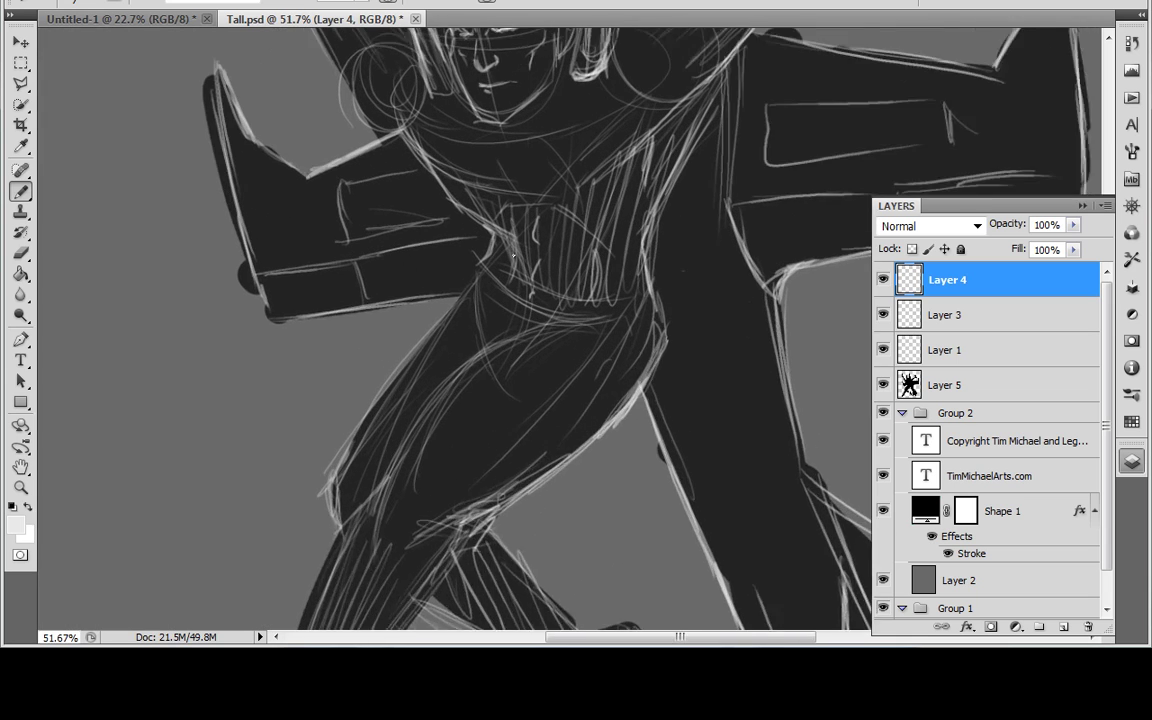
drag(532, 188, 505, 362)
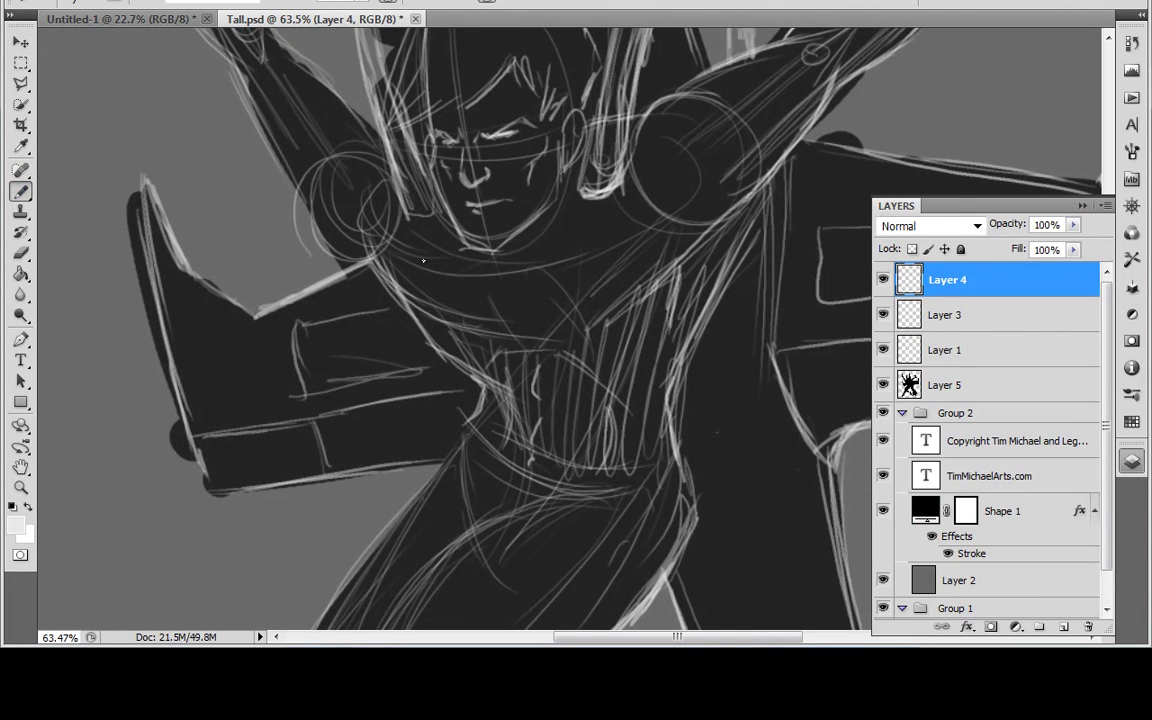
drag(439, 209, 463, 262)
drag(430, 200, 504, 384)
drag(438, 298, 452, 380)
drag(440, 330, 448, 412)
drag(366, 188, 484, 448)
Draw the paired right vertical suit lines from beneath the shoulder loop down to the waist.
drag(626, 188, 636, 370)
drag(586, 185, 566, 388)
drag(598, 335, 590, 408)
drag(527, 172, 552, 348)
drag(528, 221, 568, 393)
drag(556, 345, 582, 416)
drag(530, 250, 560, 378)
drag(531, 174, 540, 308)
Sketch horizontal band lines across the chest between the vertical suit lines.
drag(423, 274, 517, 263)
drag(431, 298, 538, 286)
drag(436, 303, 574, 300)
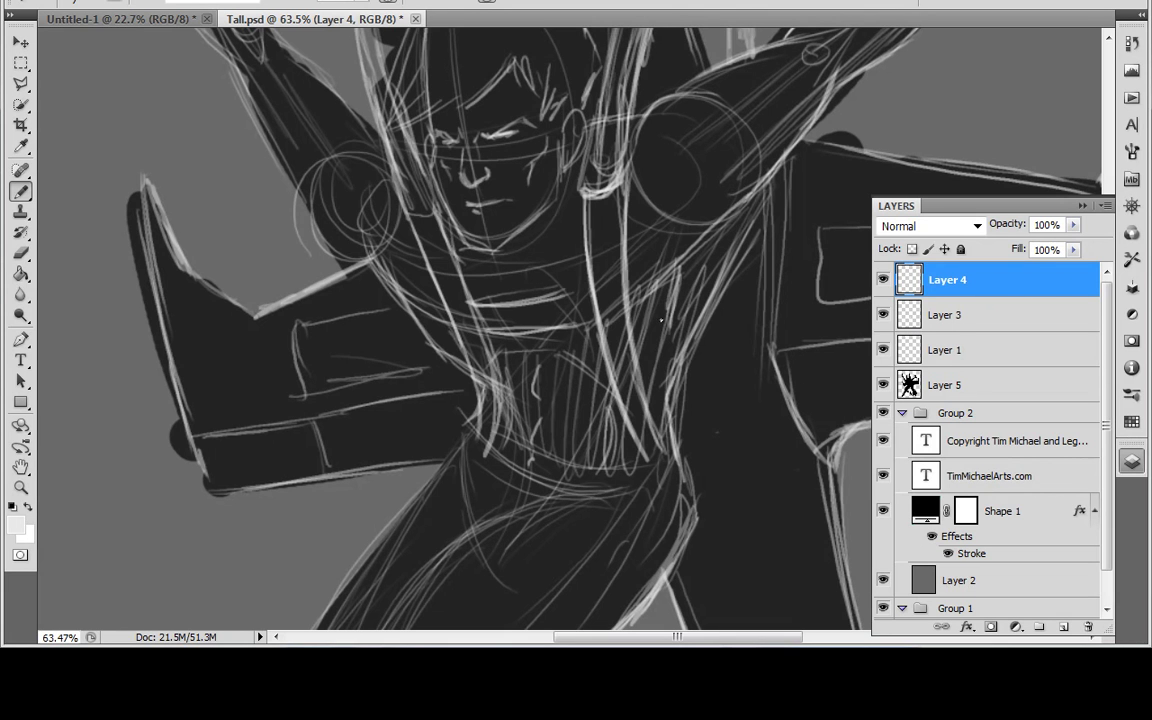
drag(536, 258, 494, 275)
drag(426, 309, 496, 302)
Draw the curved waistline across the lower torso and belt lines wrapping around the hips.
drag(482, 438, 648, 462)
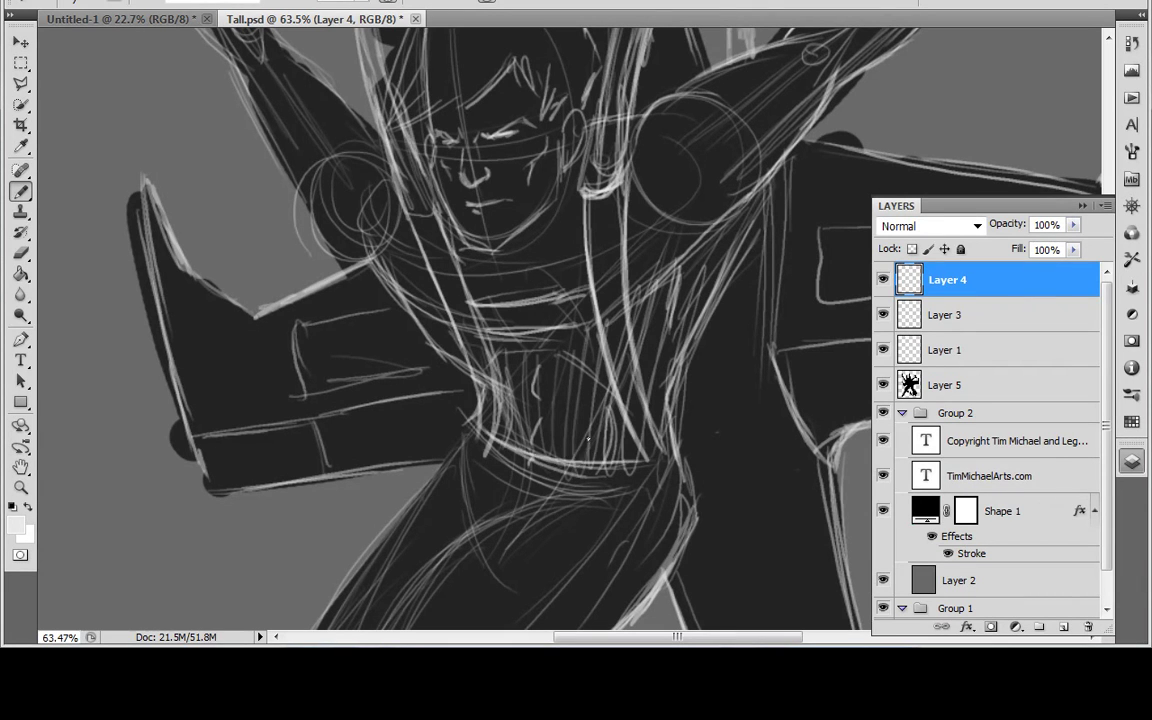
drag(470, 414, 459, 439)
drag(565, 525, 599, 445)
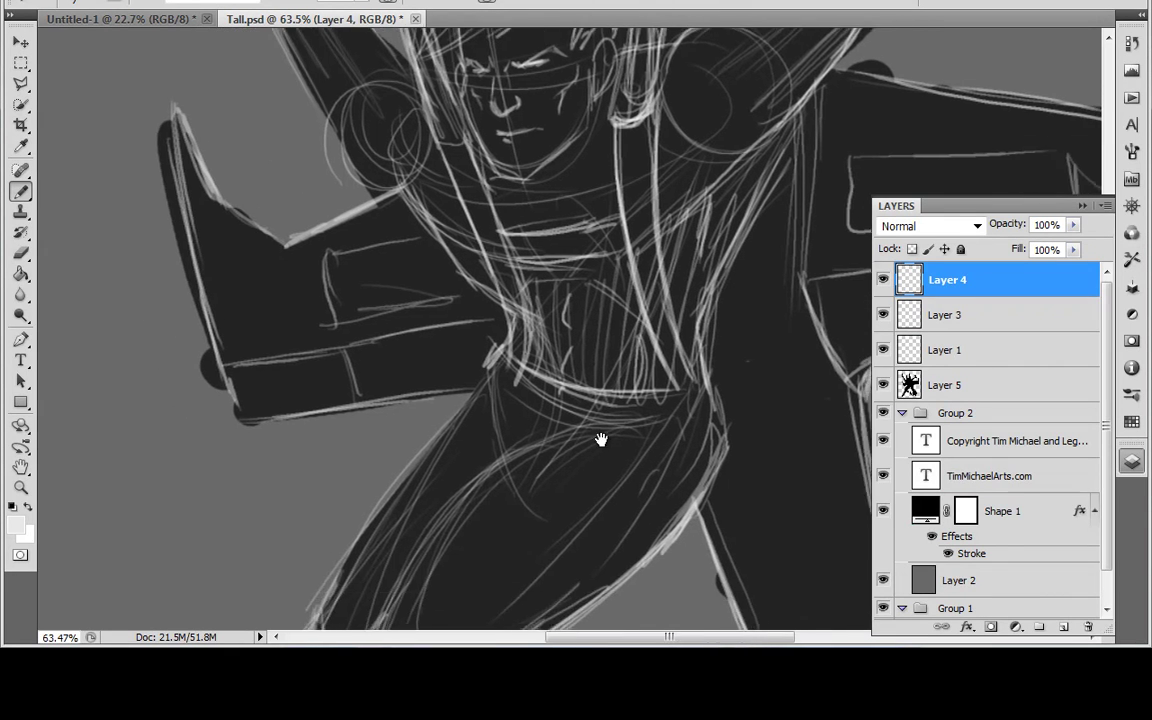
drag(573, 348, 785, 301)
mouse_move(549, 262)
mouse_down()
mouse_move(562, 360)
mouse_move(716, 347)
mouse_up()
mouse_move(585, 352)
mouse_down()
mouse_move(741, 359)
mouse_move(754, 390)
mouse_up()
drag(698, 349, 758, 388)
drag(729, 309, 776, 367)
Add short divider strokes to the belt and curved costume lines across the hips and upper thigh.
mouse_move(528, 292)
mouse_down()
mouse_move(542, 360)
mouse_move(545, 345)
mouse_up()
mouse_move(705, 317)
mouse_down()
mouse_move(697, 348)
mouse_move(723, 348)
mouse_up()
mouse_move(530, 306)
mouse_down()
mouse_move(545, 290)
mouse_move(742, 318)
mouse_up()
drag(552, 283, 760, 311)
mouse_move(580, 302)
mouse_down()
mouse_move(556, 321)
mouse_move(561, 356)
mouse_move(603, 316)
mouse_up()
drag(562, 356, 592, 390)
scroll(708, 490, down, 6)
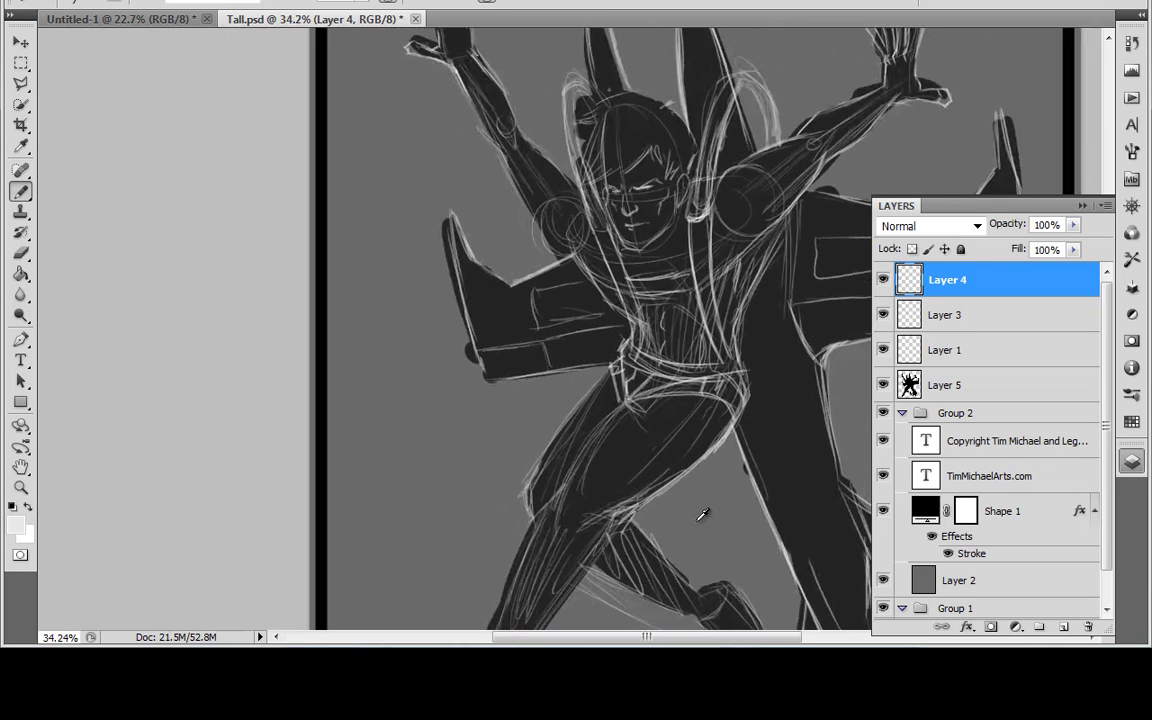
scroll(703, 514, down, 5)
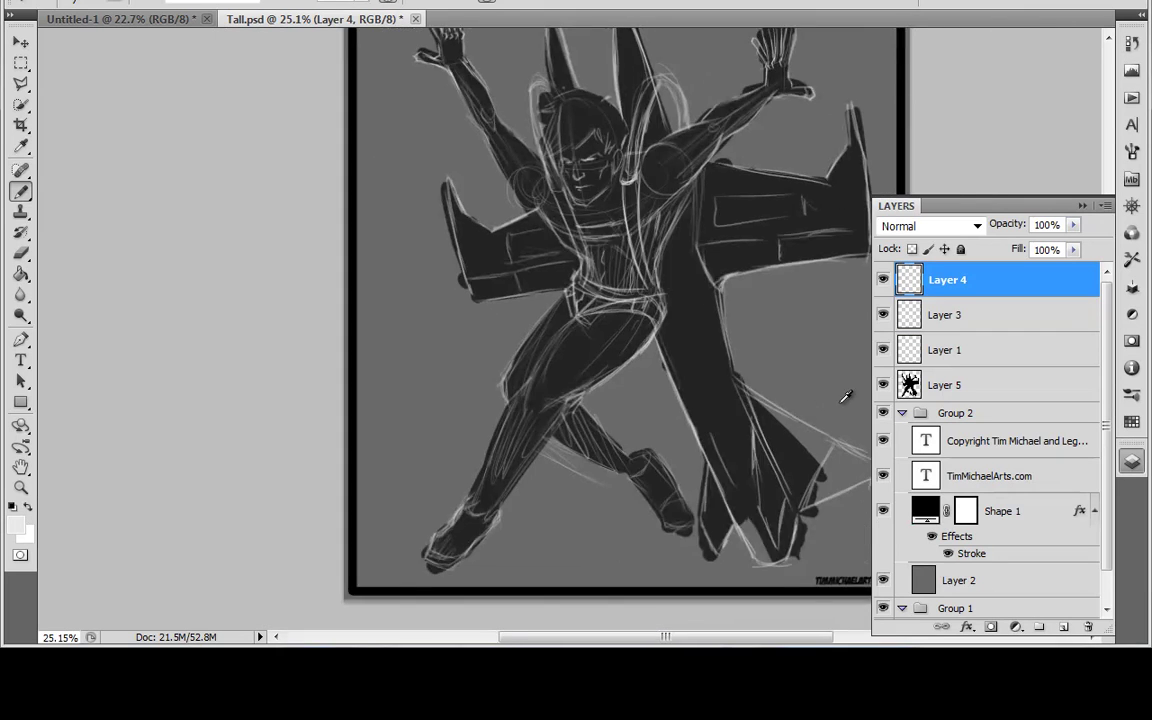
scroll(780, 430, up, 1)
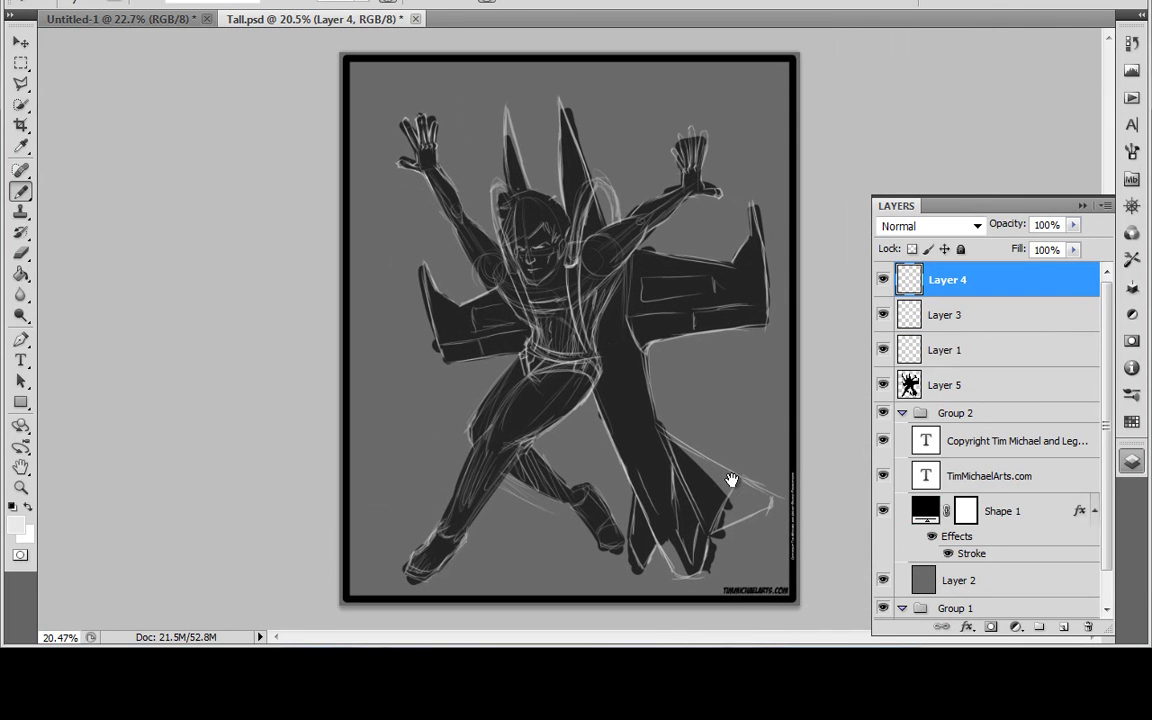